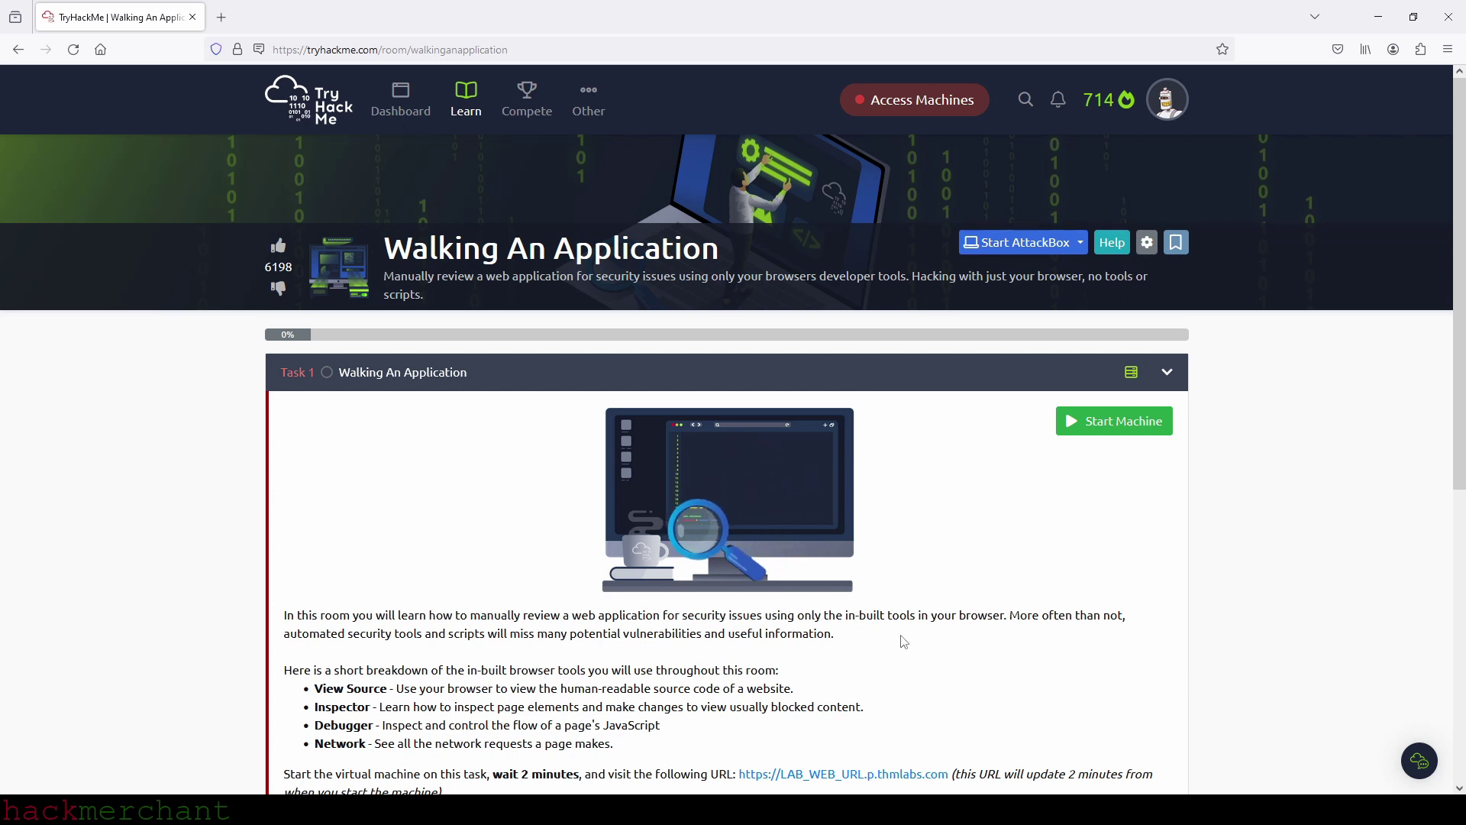
Step: Start Task 1's target machine and launch the AttackBox split-screen desktop
scroll(903, 640, "down", 3)
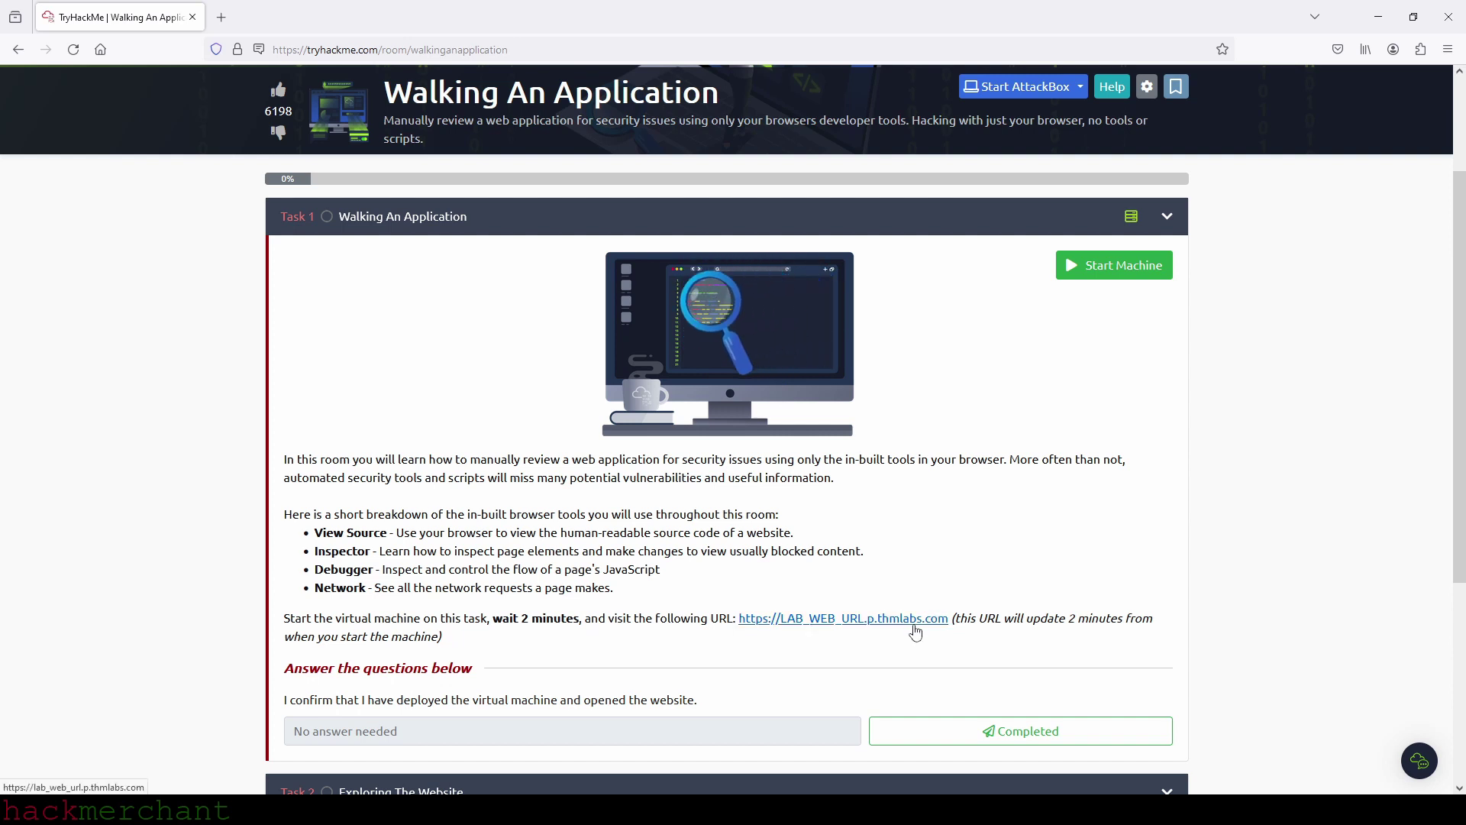
left_click(1116, 266)
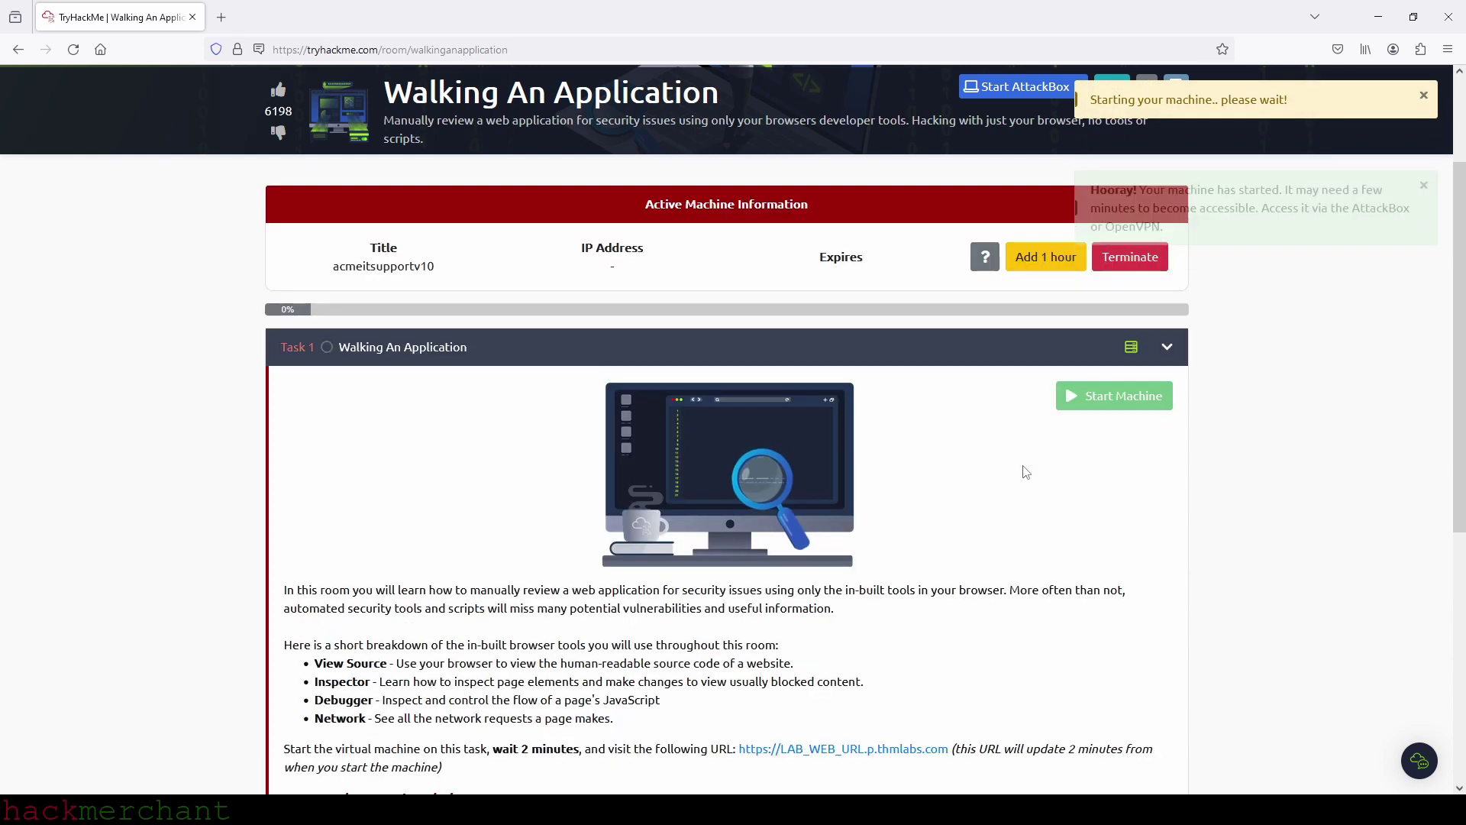
left_click(1017, 89)
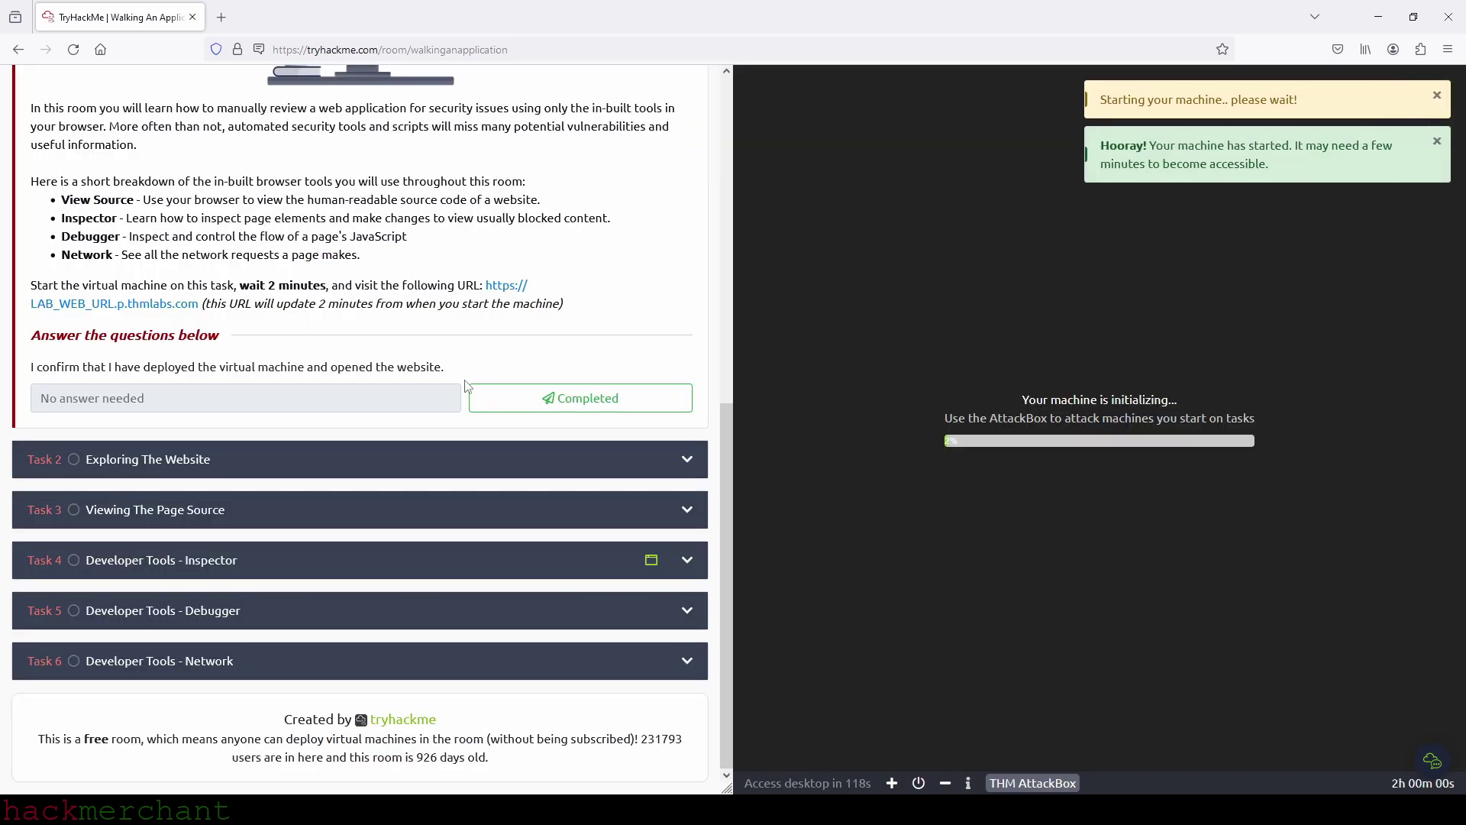
scroll(503, 408, "up", 2)
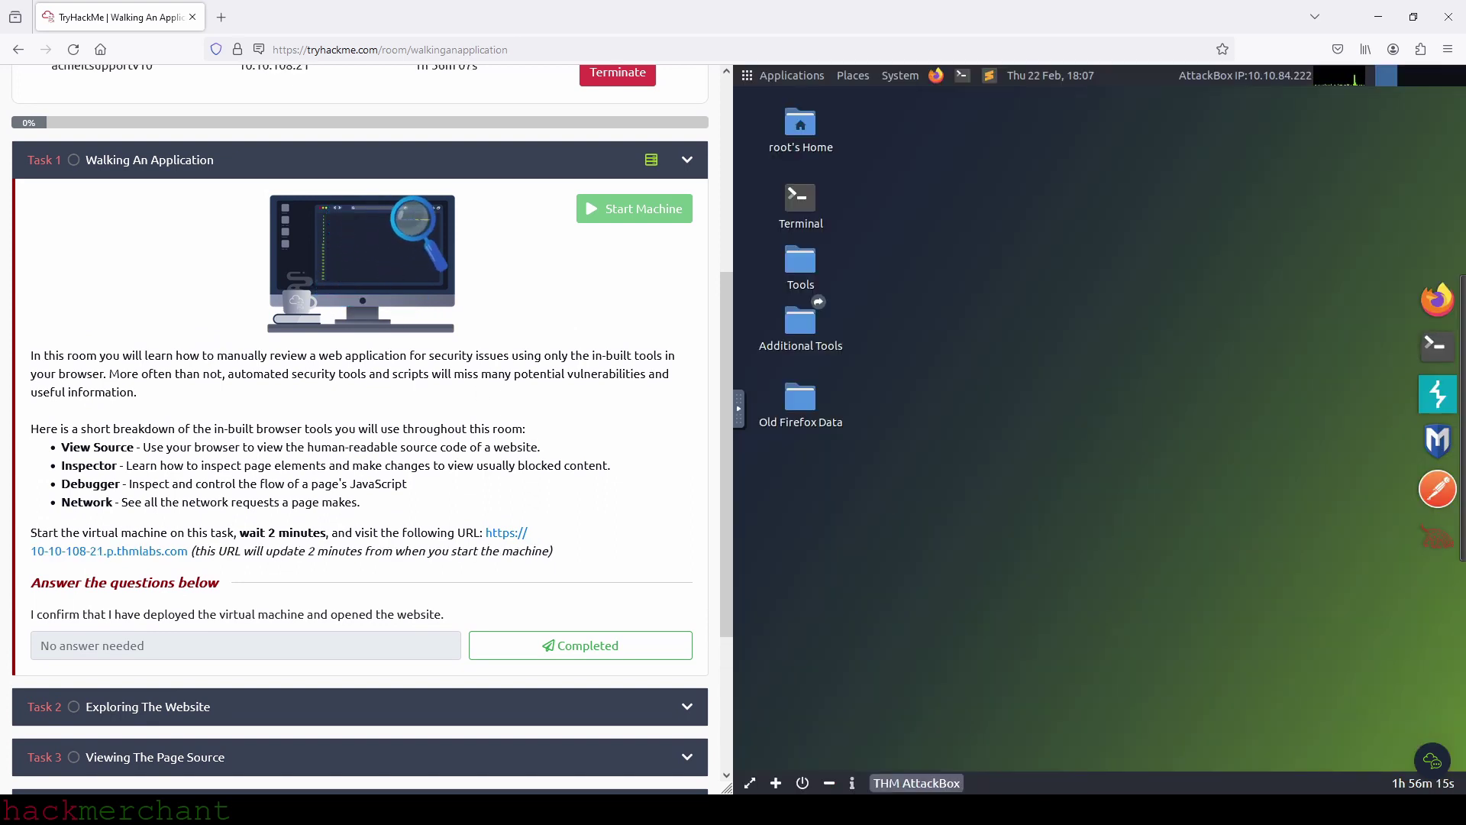
left_click(934, 76)
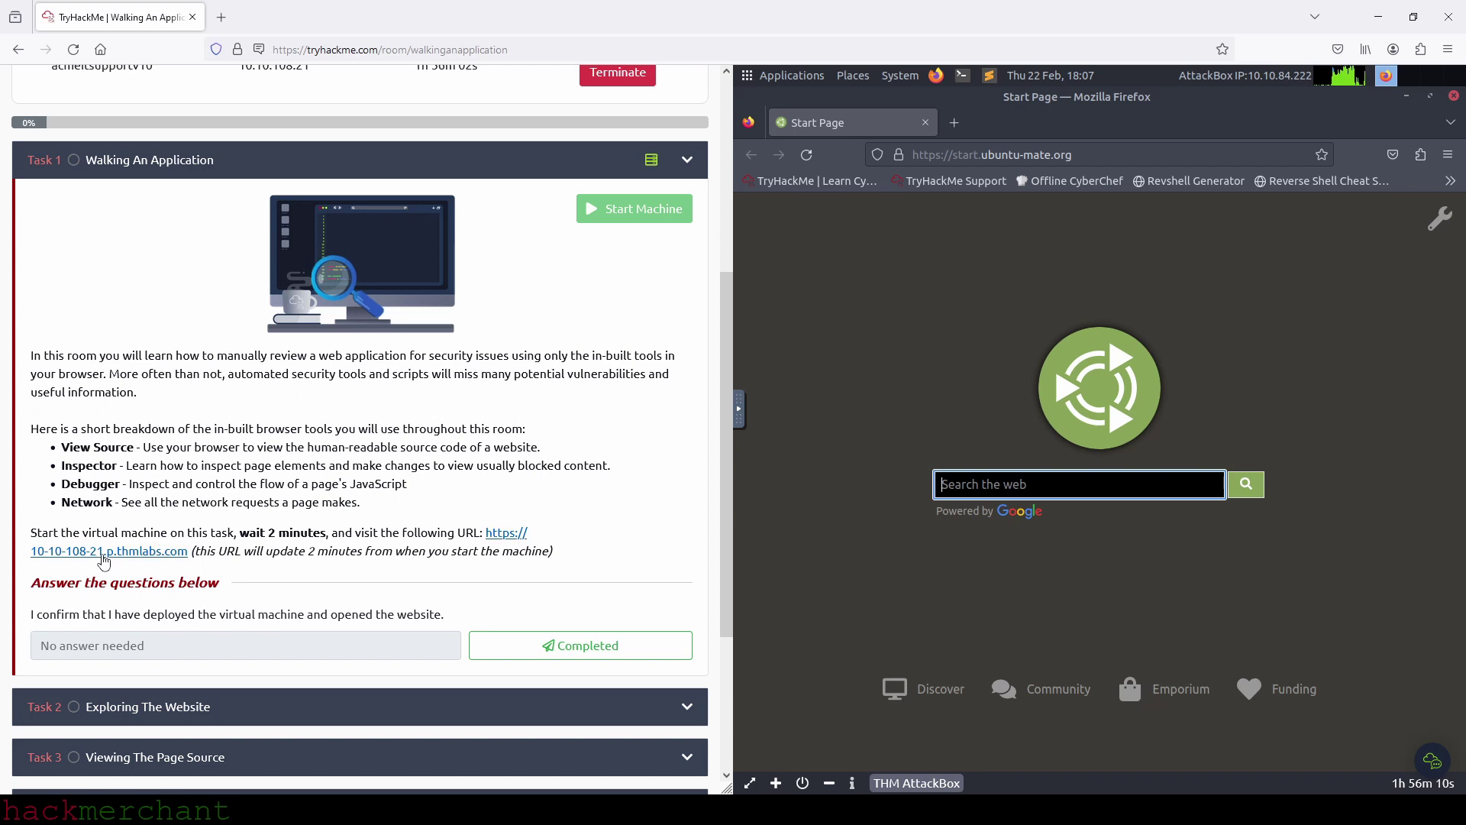
left_click(1103, 155)
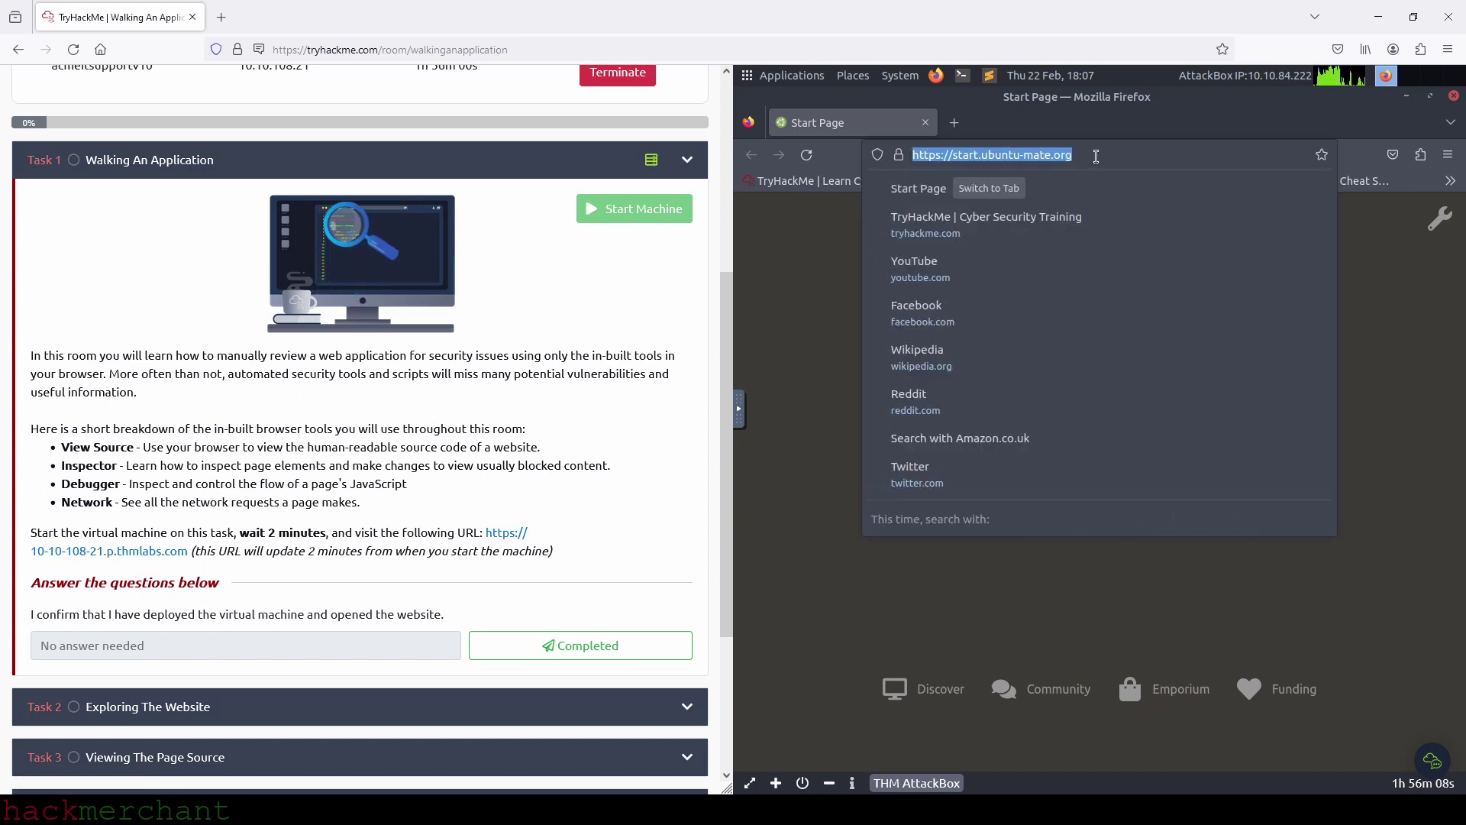
left_click(1103, 155)
left_click_drag(1103, 155, 953, 162)
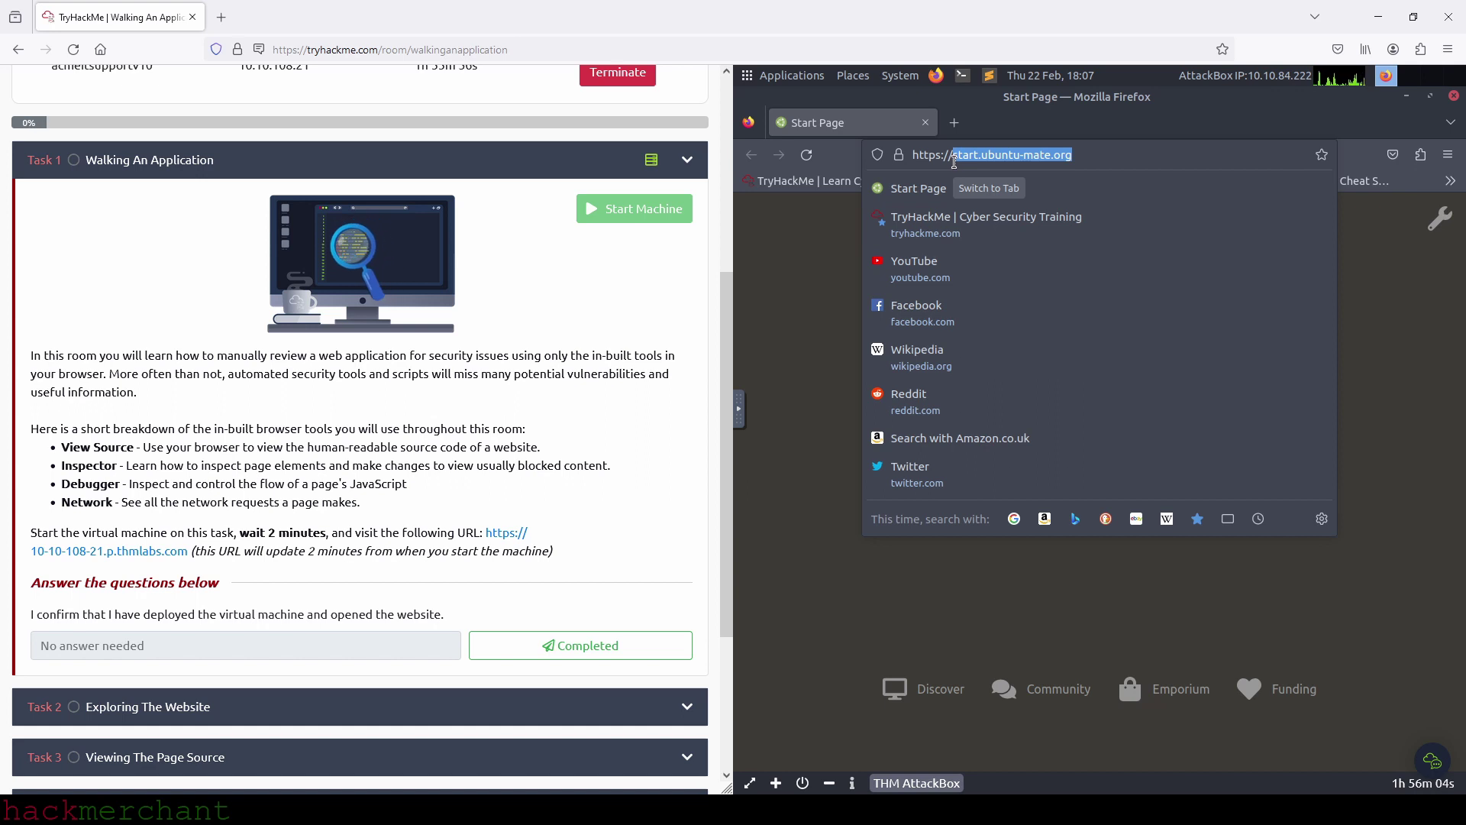
type("10")
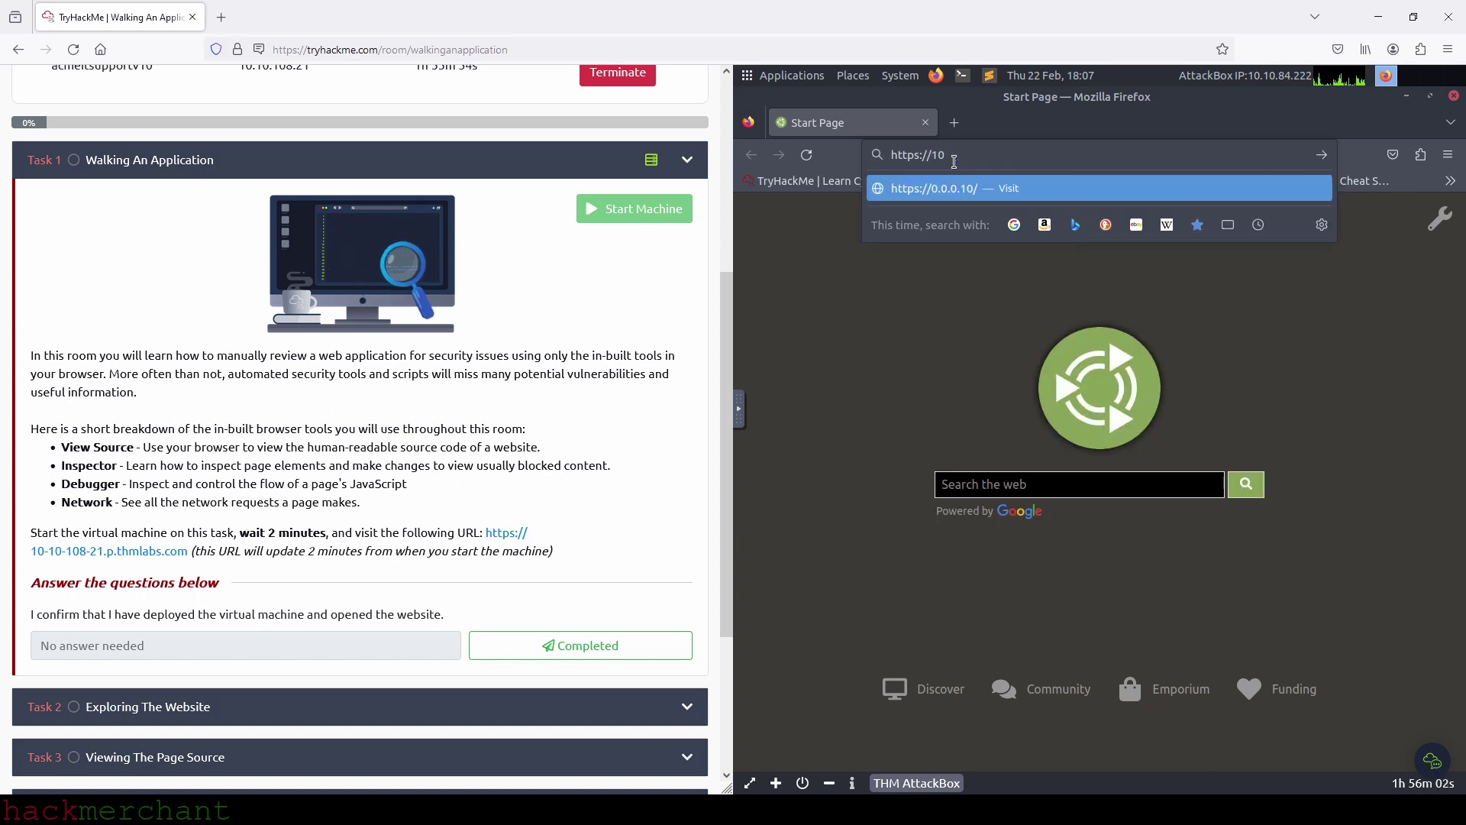
type("-10")
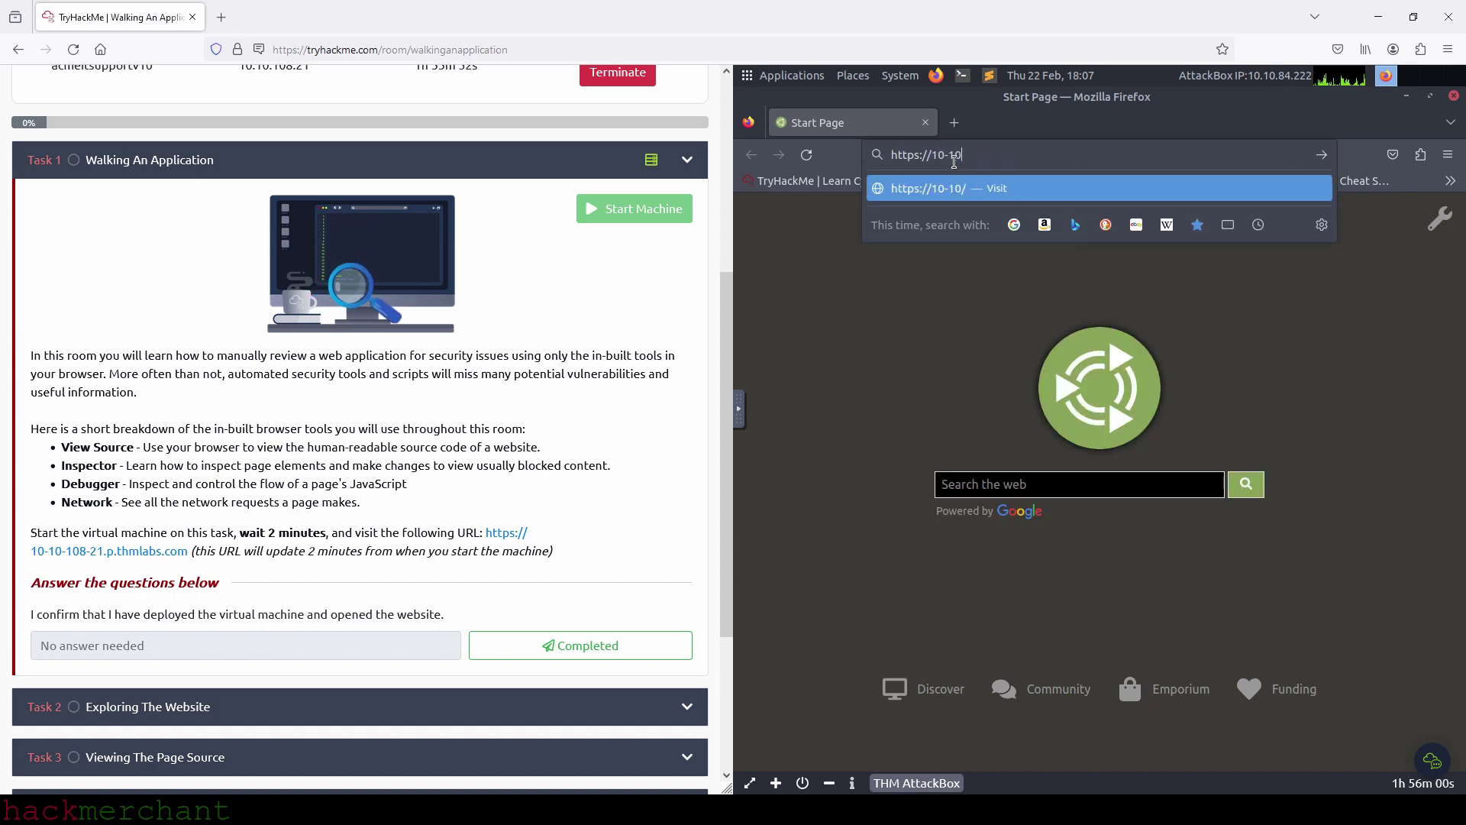
type("-108")
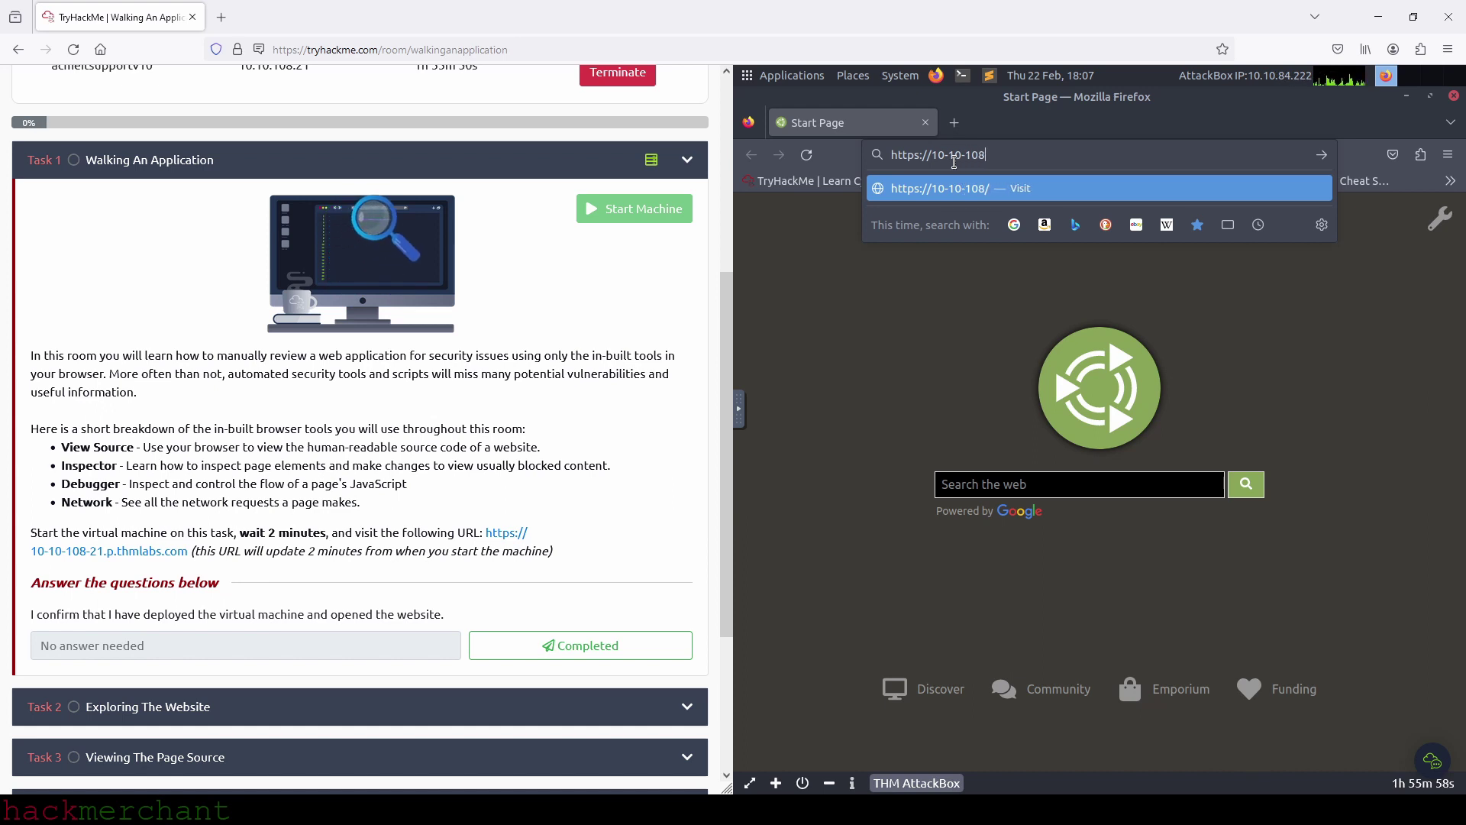
type("-21")
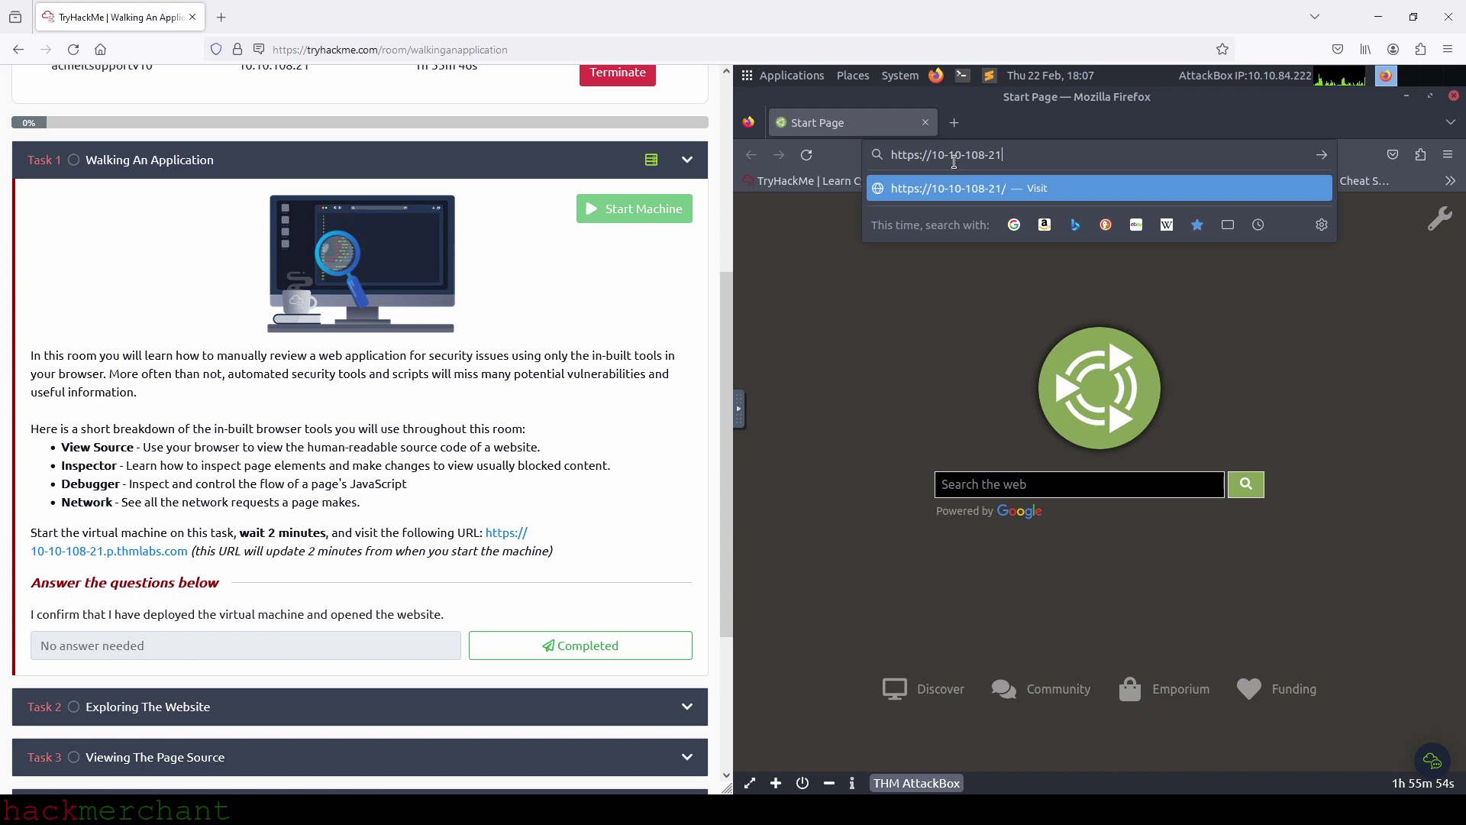
type(".p")
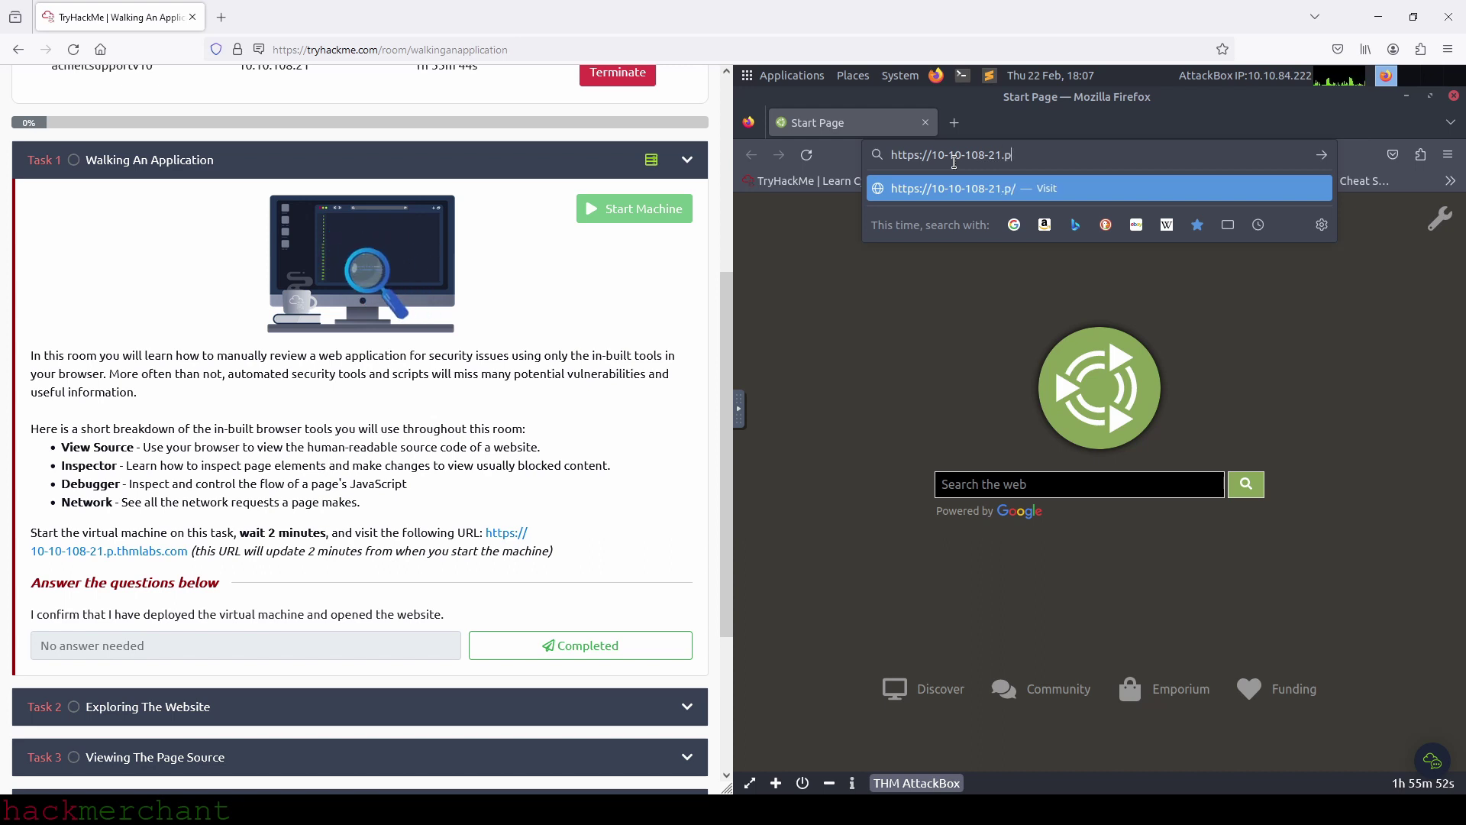
type(".thmlabs")
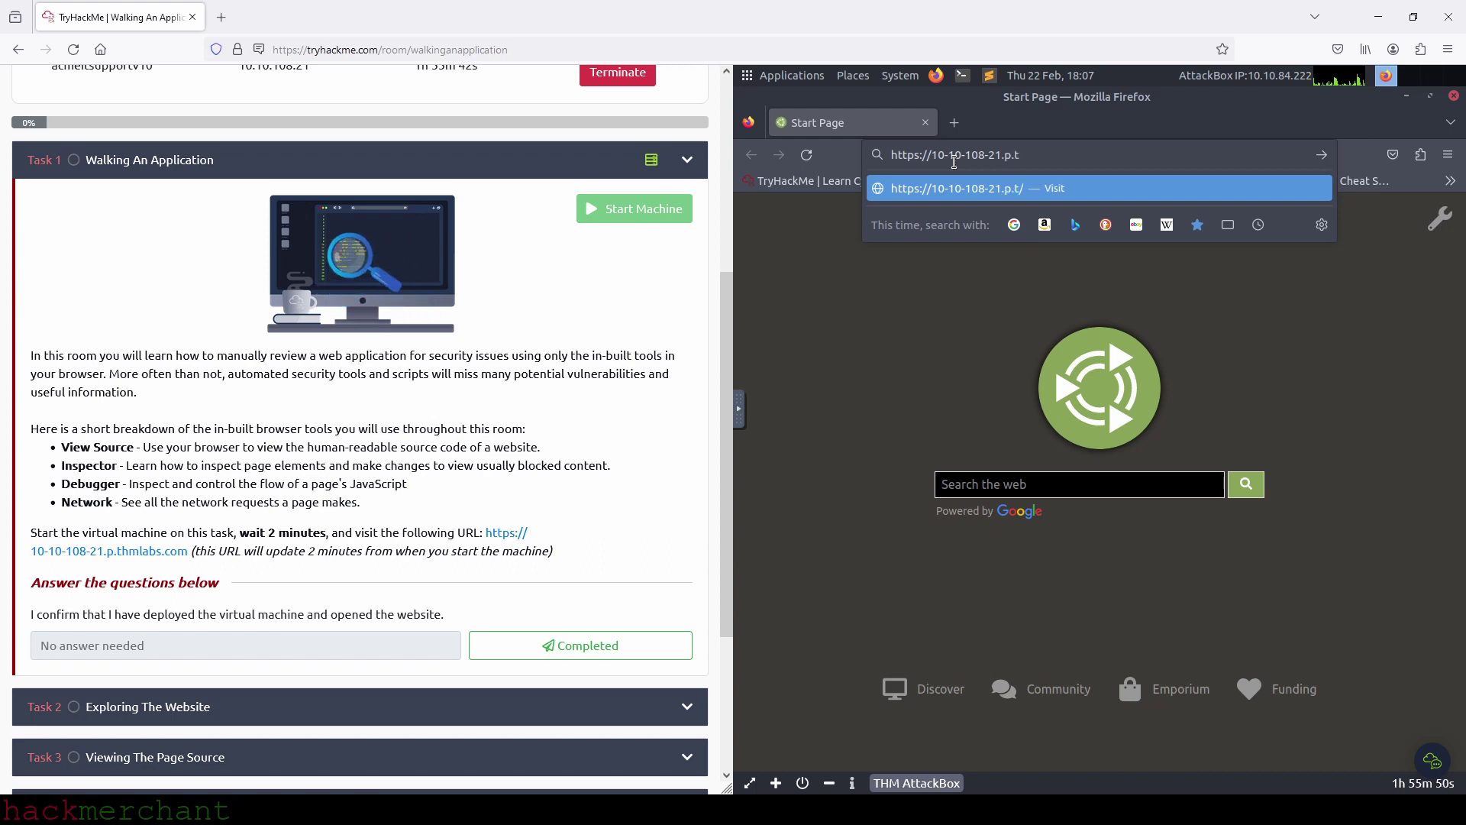
type(".com")
key("Return")
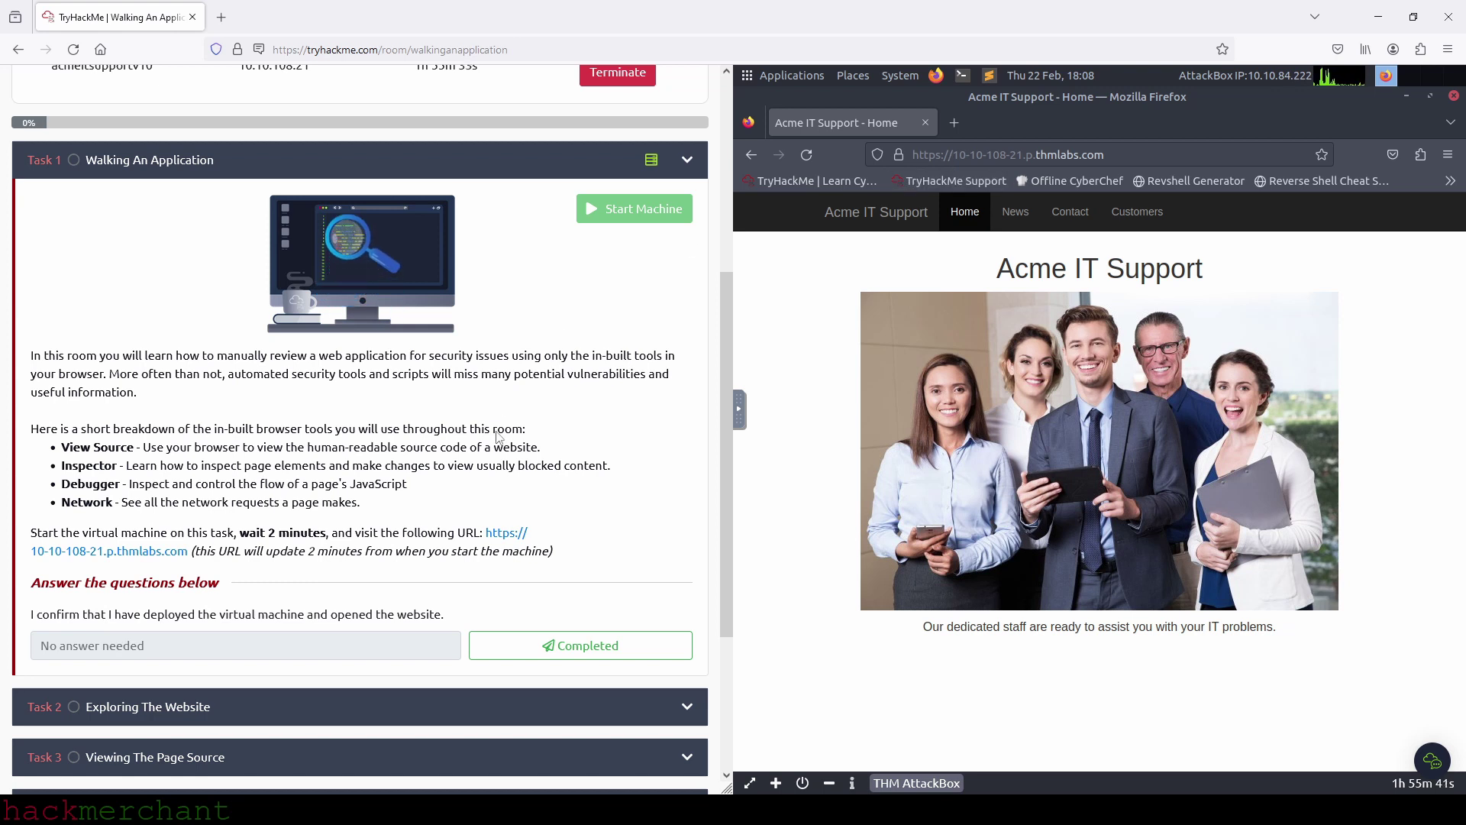
Step: Mark Task 1 and Task 2 as completed
left_click(590, 649)
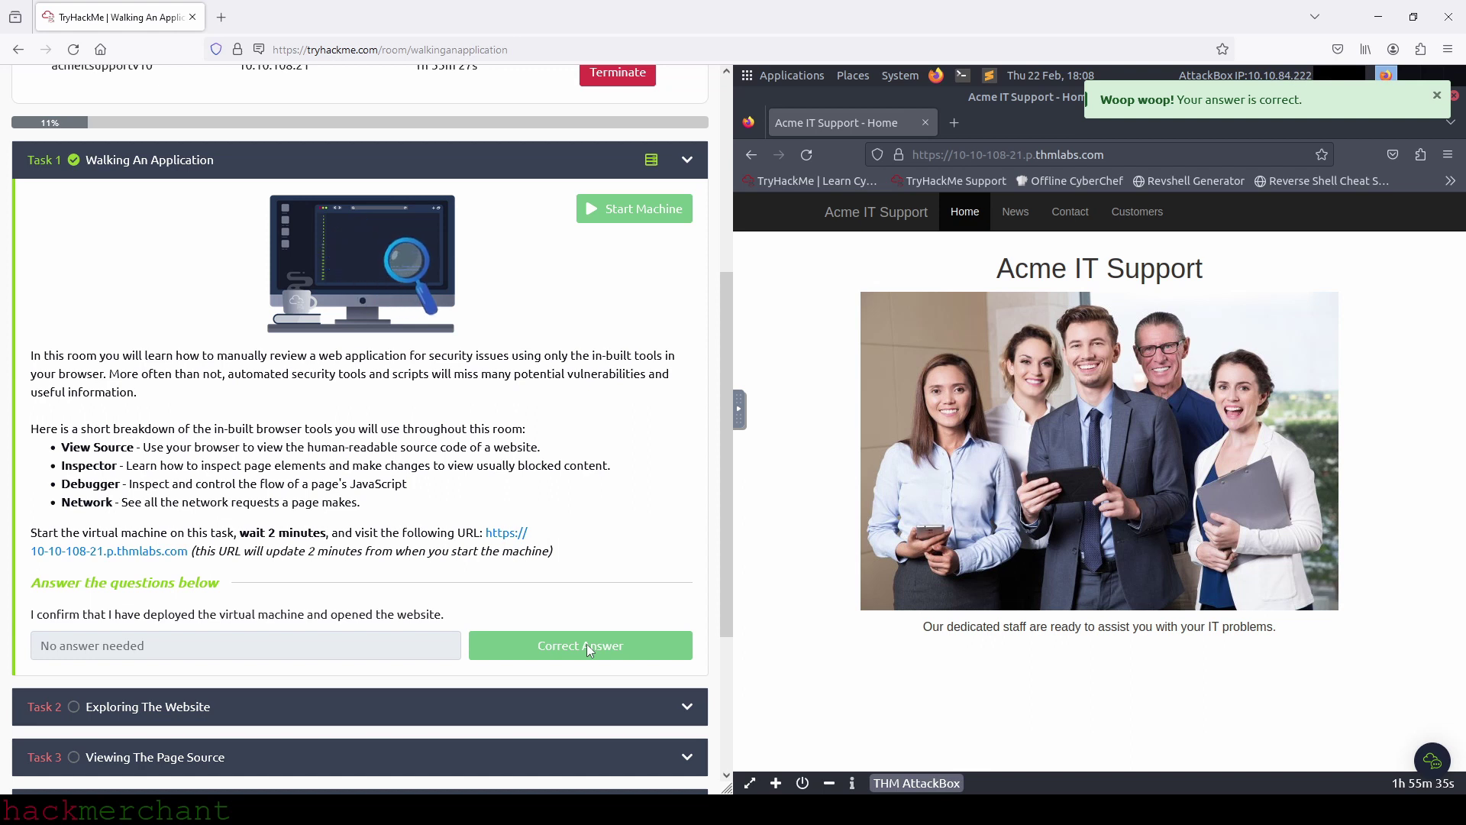
left_click(359, 715)
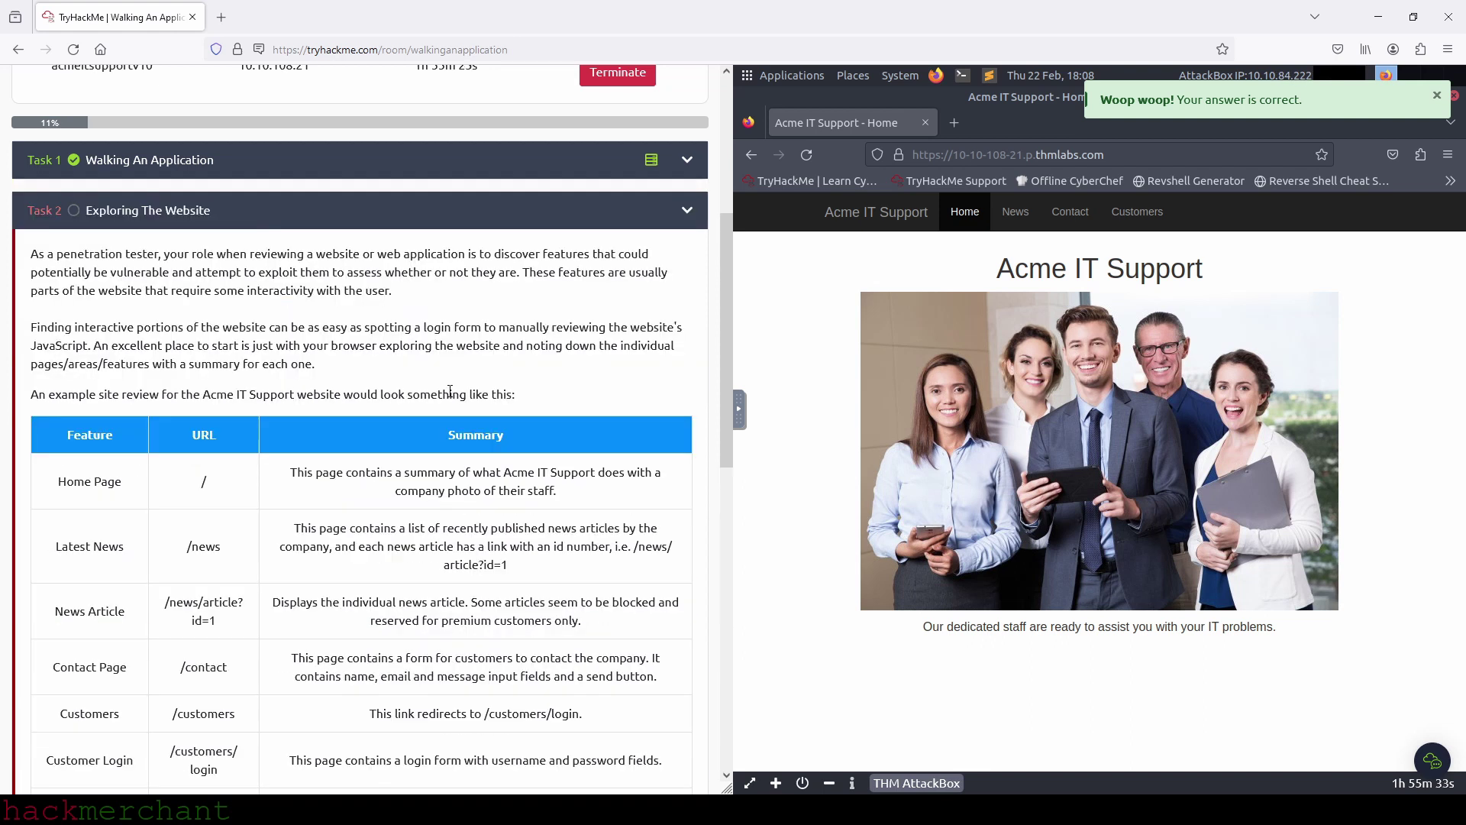
scroll(428, 496, "down", 6)
scroll(427, 405, "down", 5)
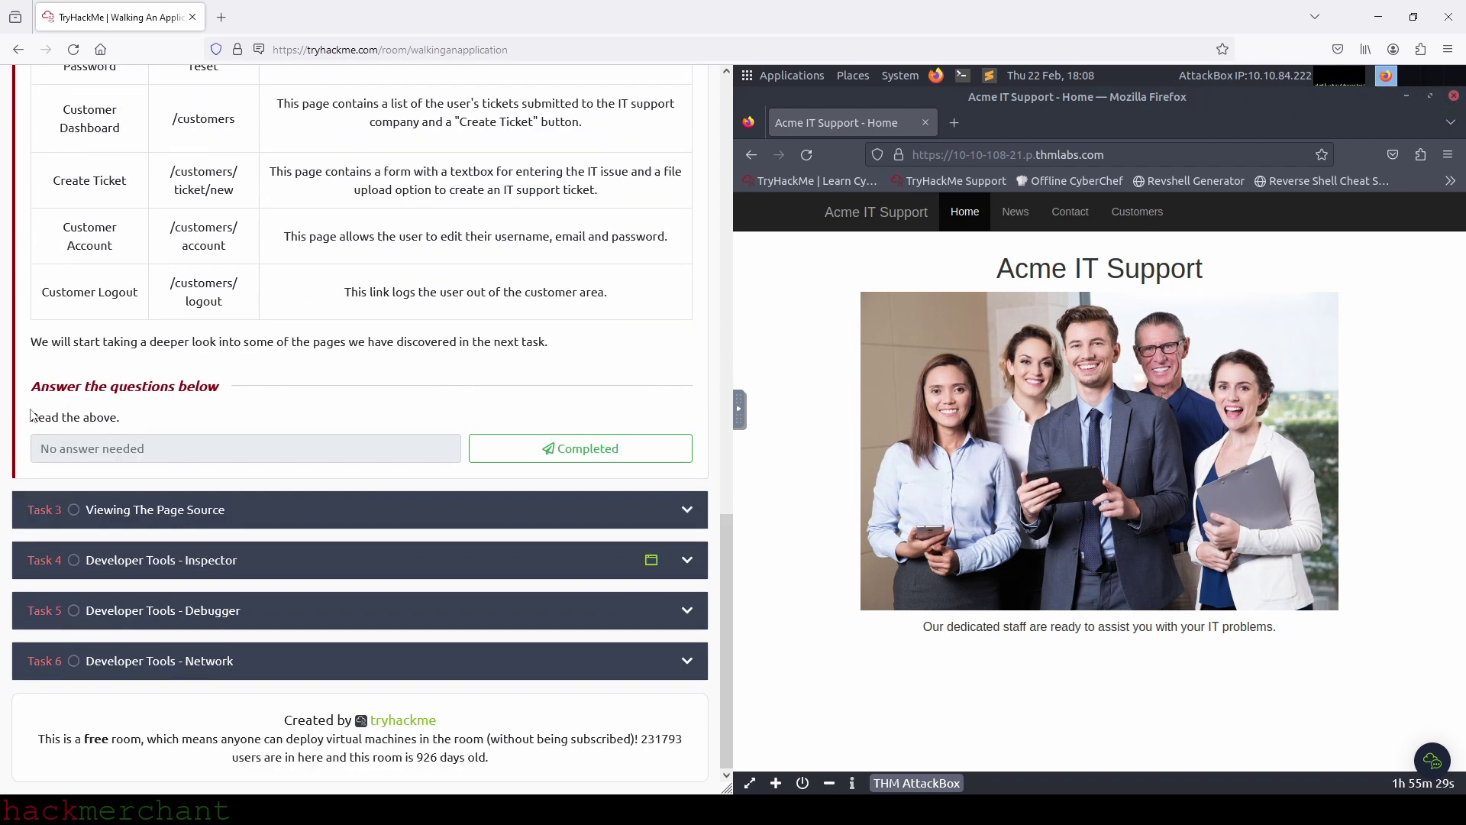
left_click(553, 448)
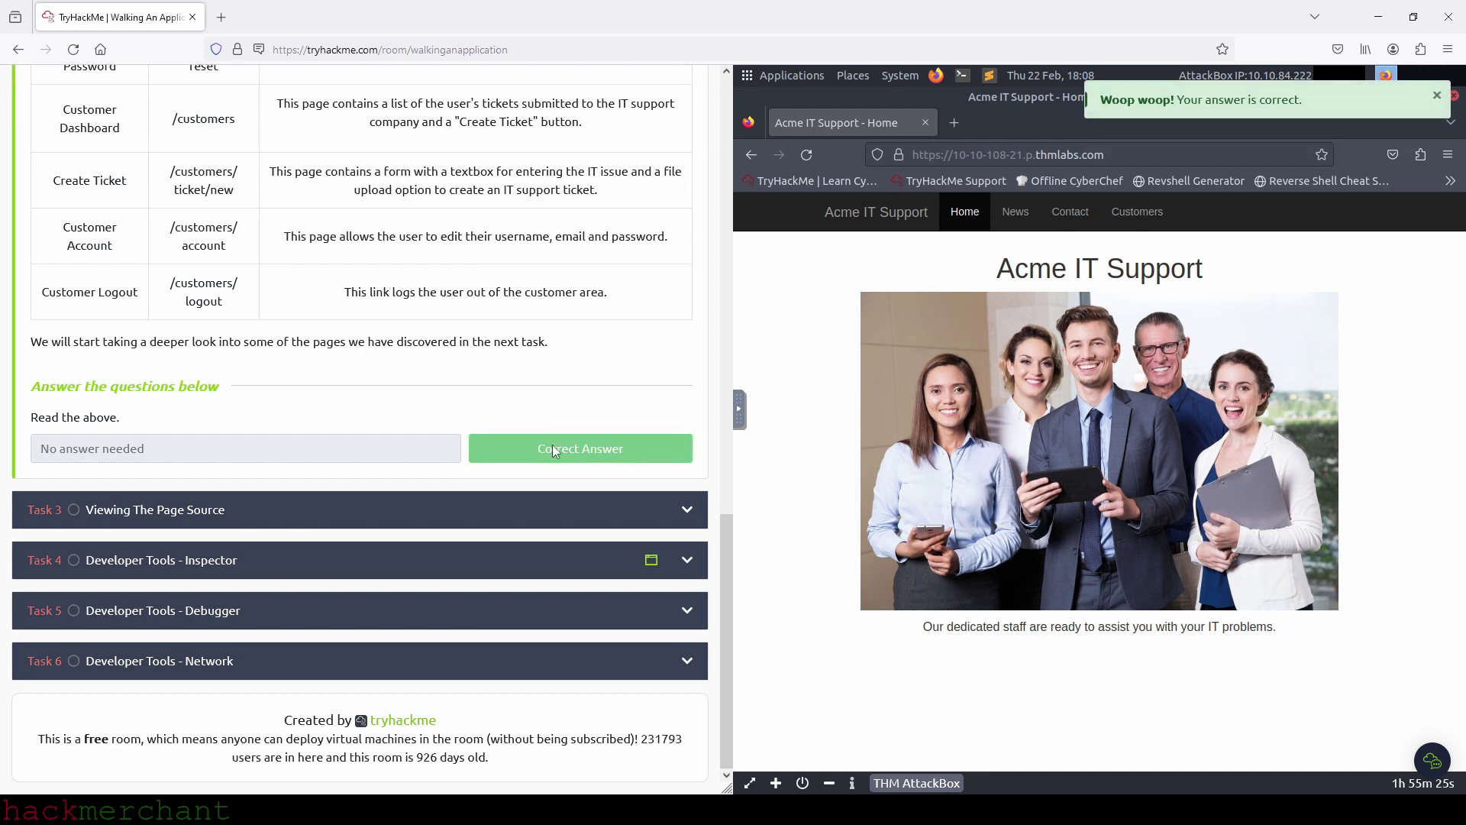
Step: Expand Task 3 'Viewing The Page Source' and scroll to its four flag questions
left_click(221, 510)
scroll(381, 313, "down", 5)
scroll(381, 313, "down", 3)
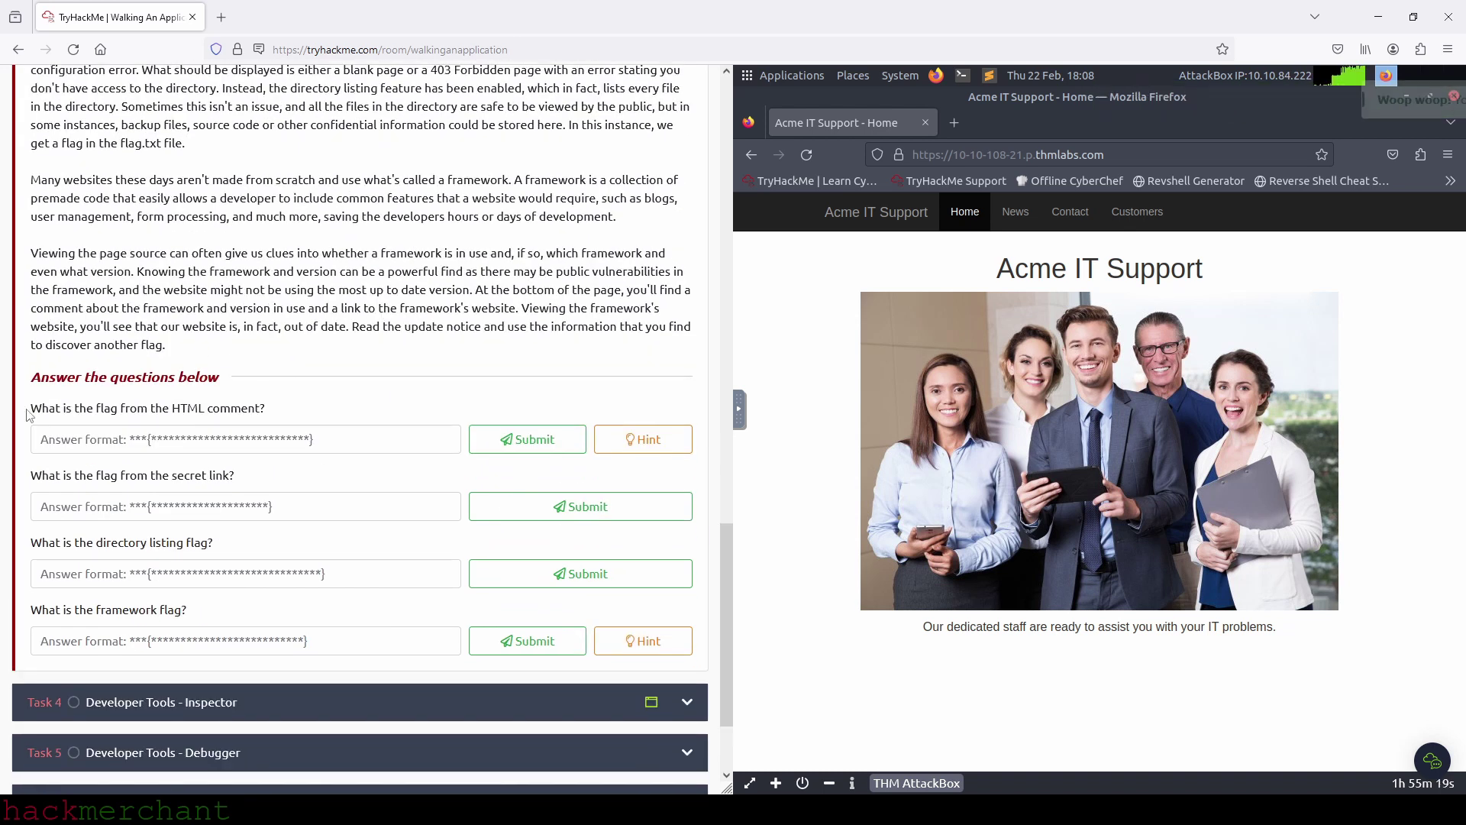
Step: View the home page source and select the /new-home-beta path from the HTML comment
right_click(771, 336)
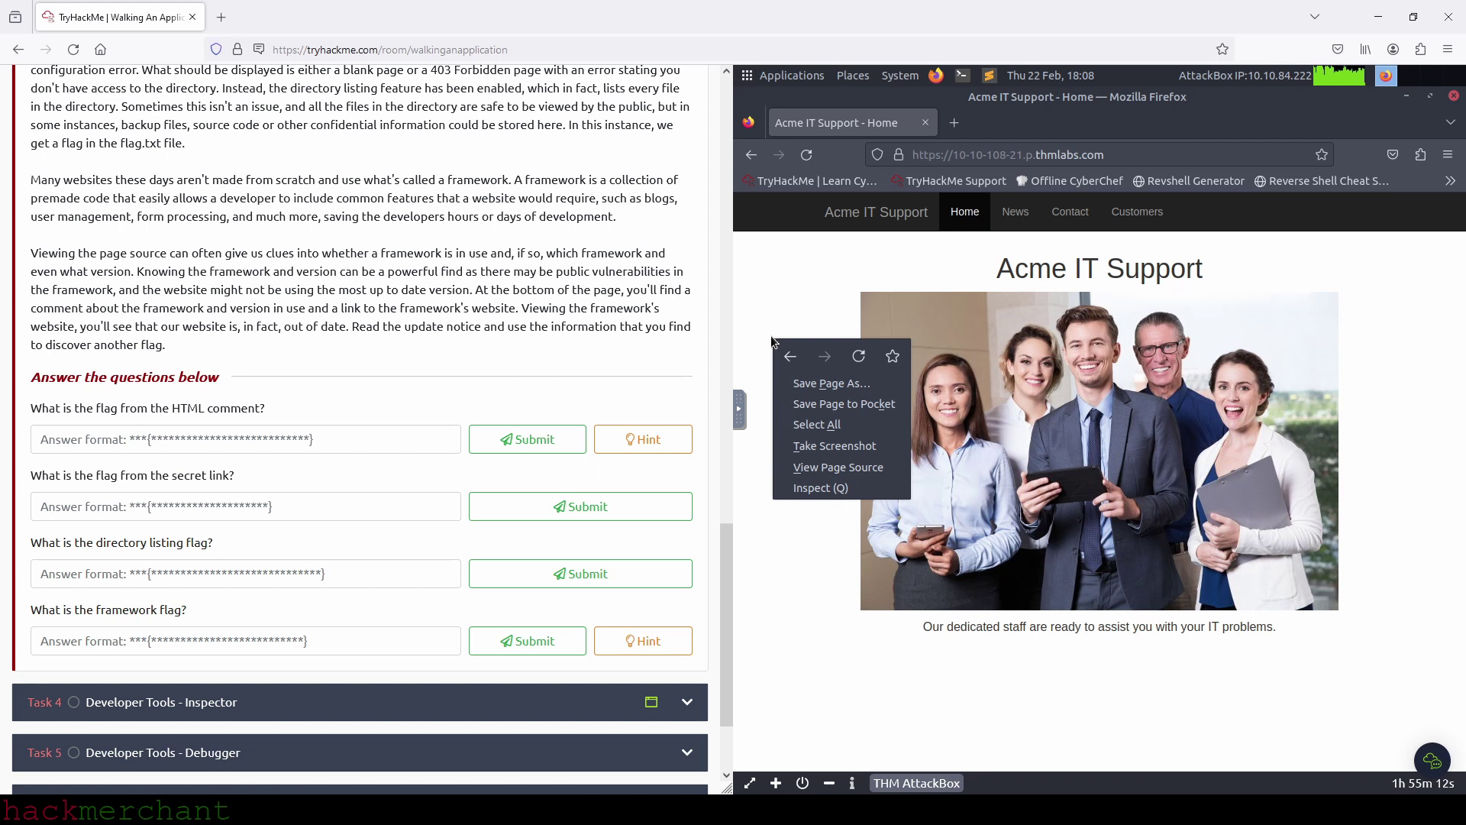
left_click(838, 468)
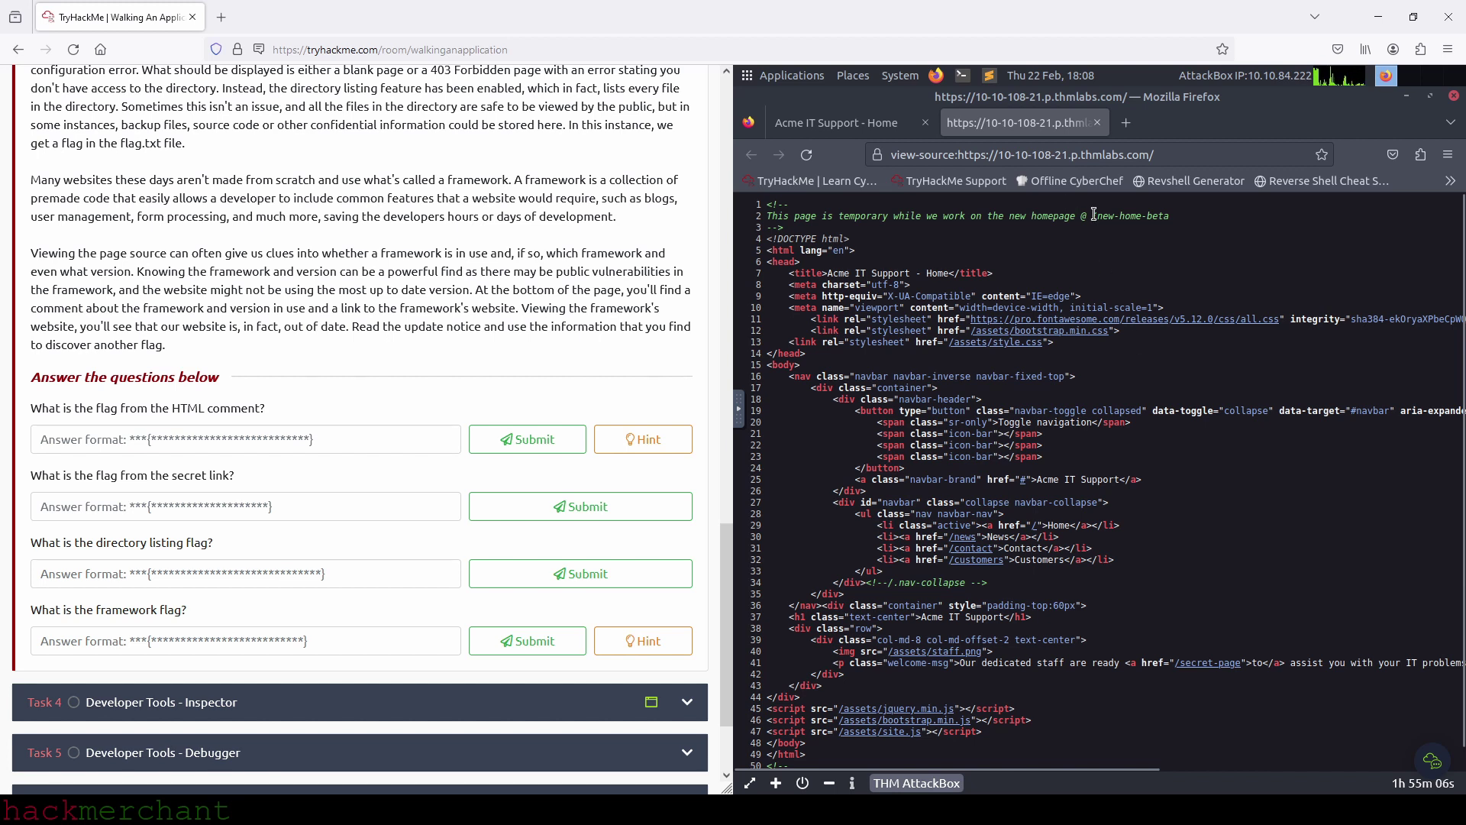
left_click_drag(1093, 220, 1167, 217)
key("ctrl+c")
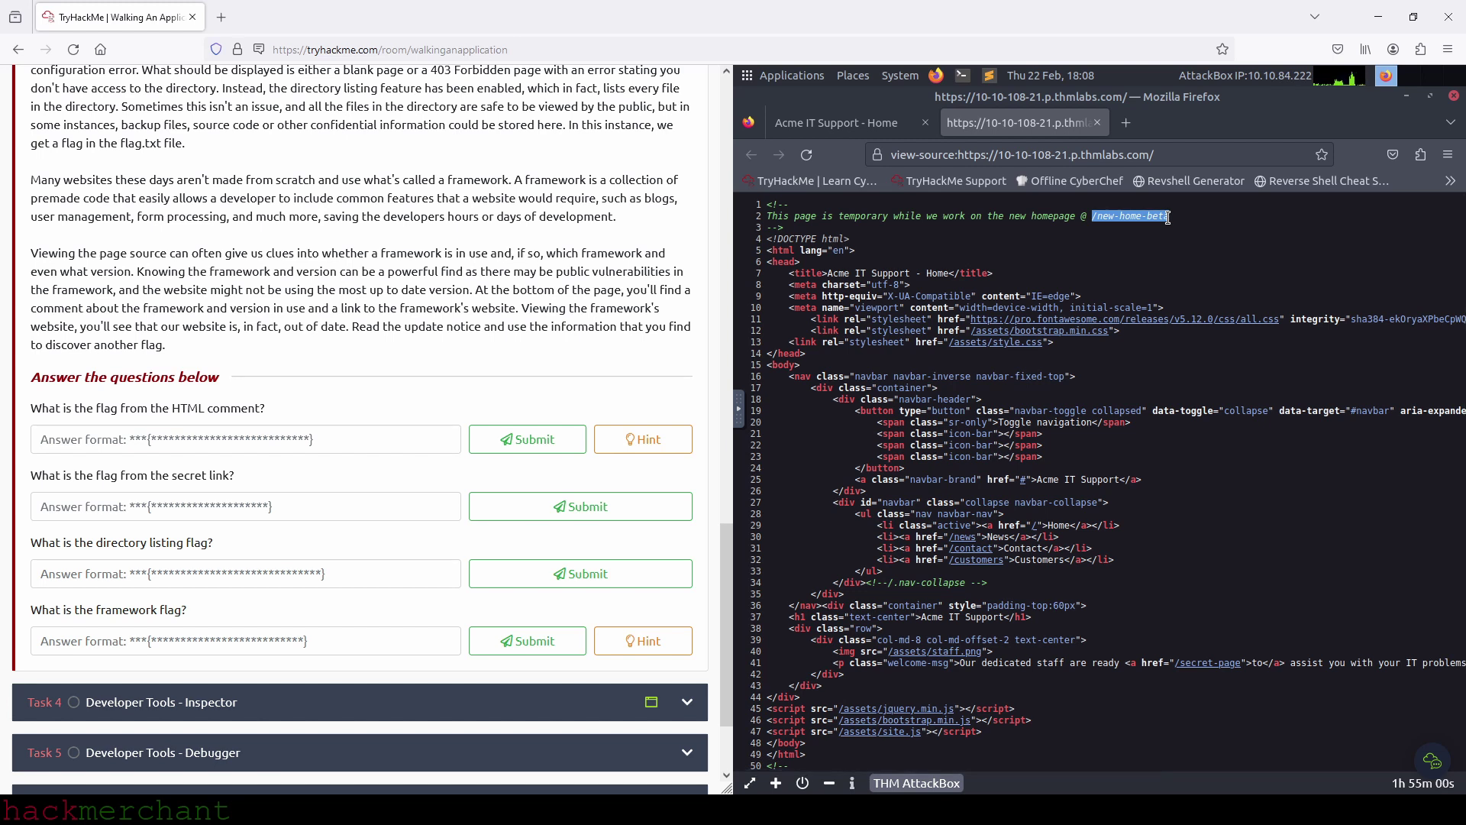
Step: Append /new-home-beta to the home page URL and load the beta page
left_click(843, 126)
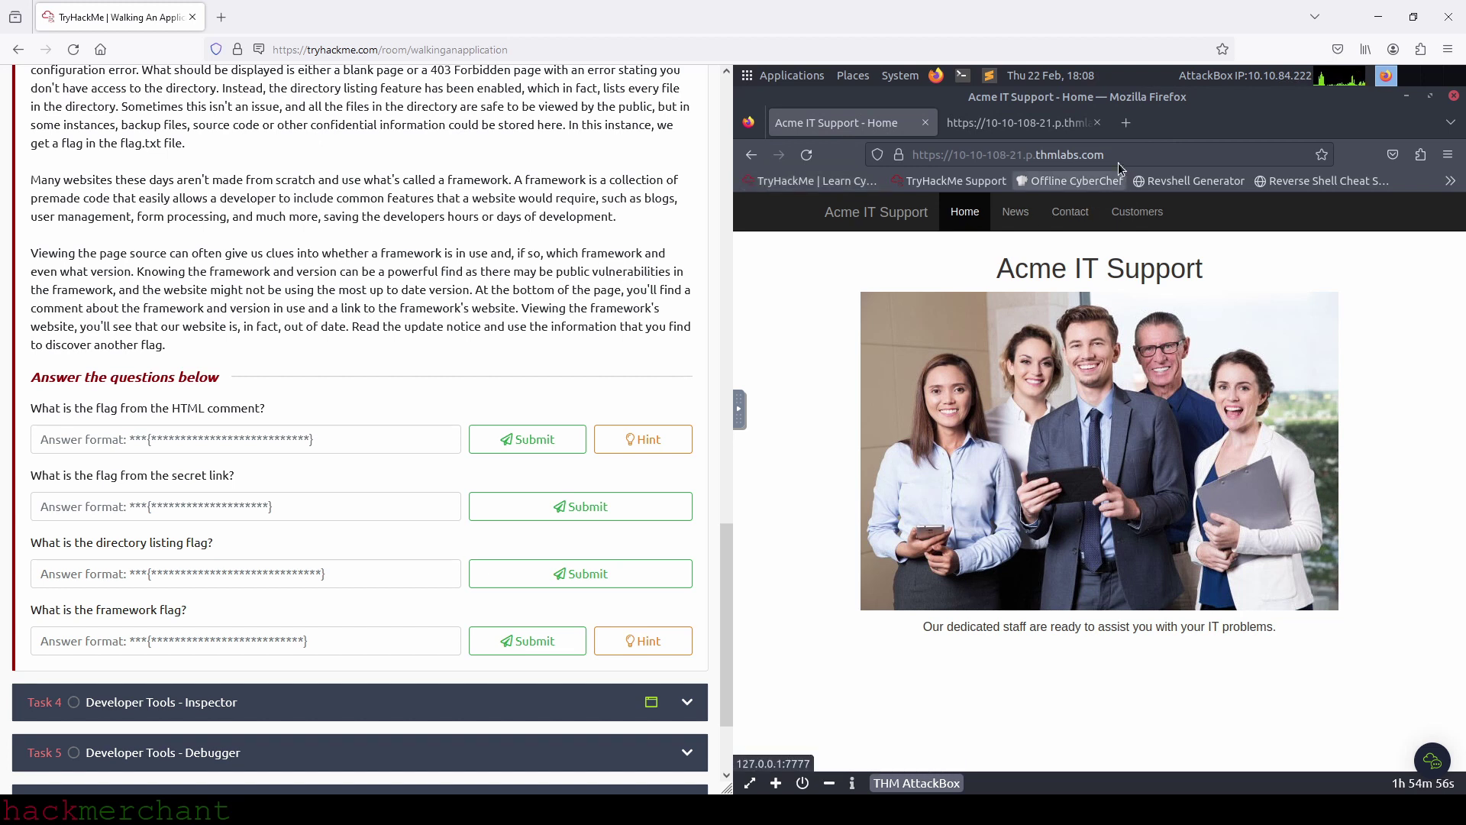
left_click(1117, 156)
left_click(1130, 155)
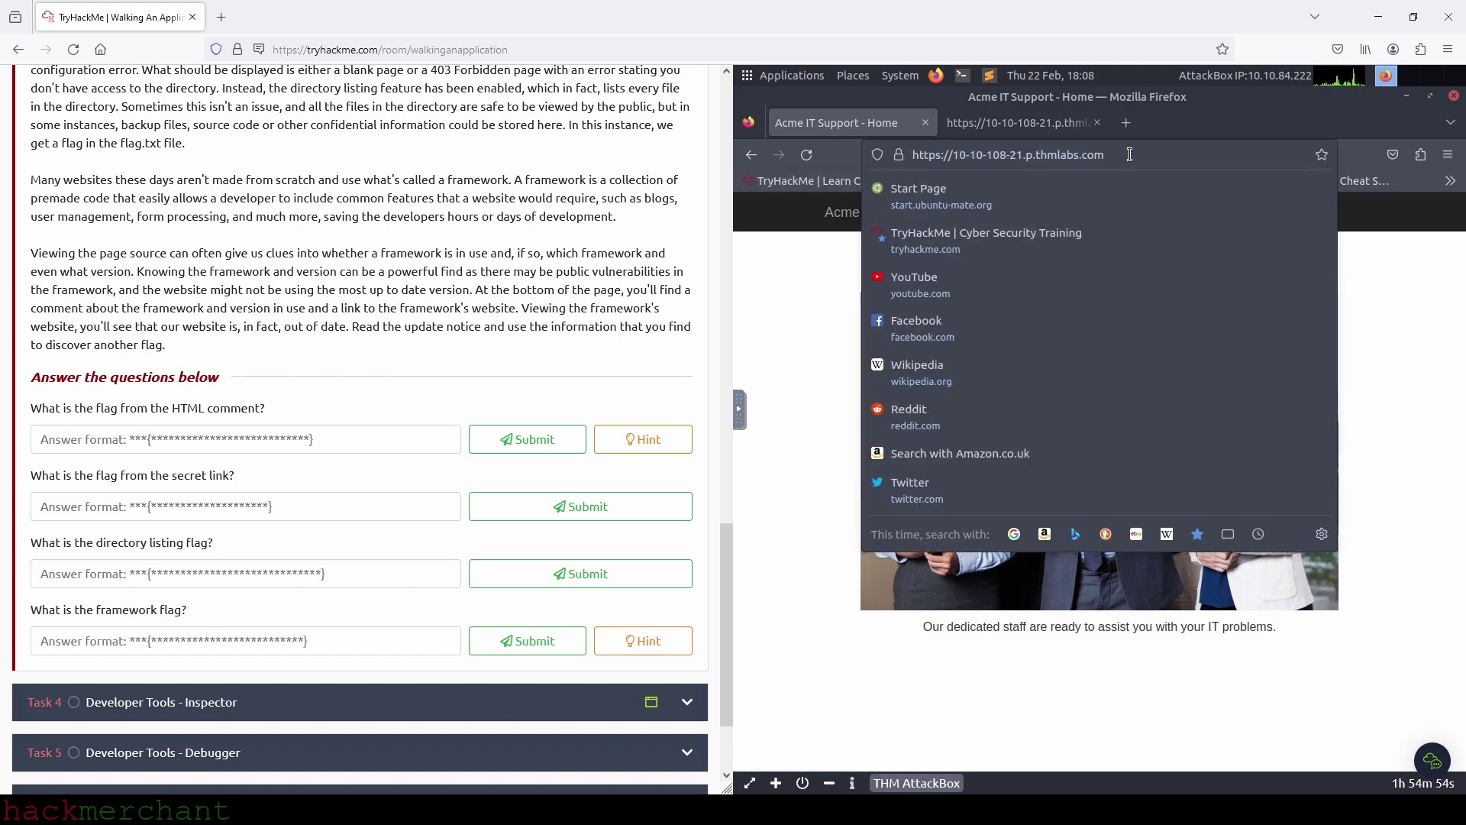
key("ctrl+v")
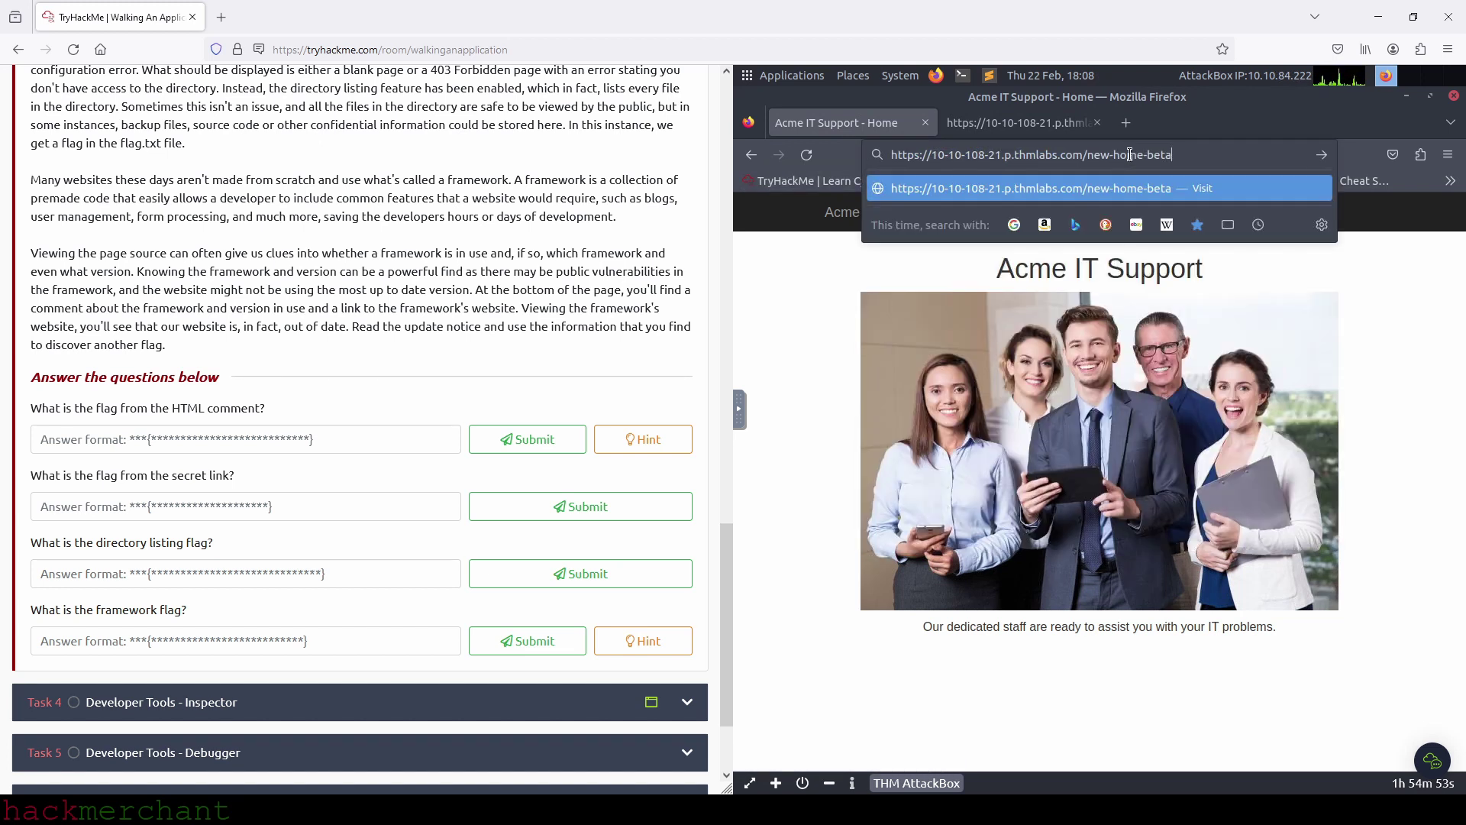
key("Return")
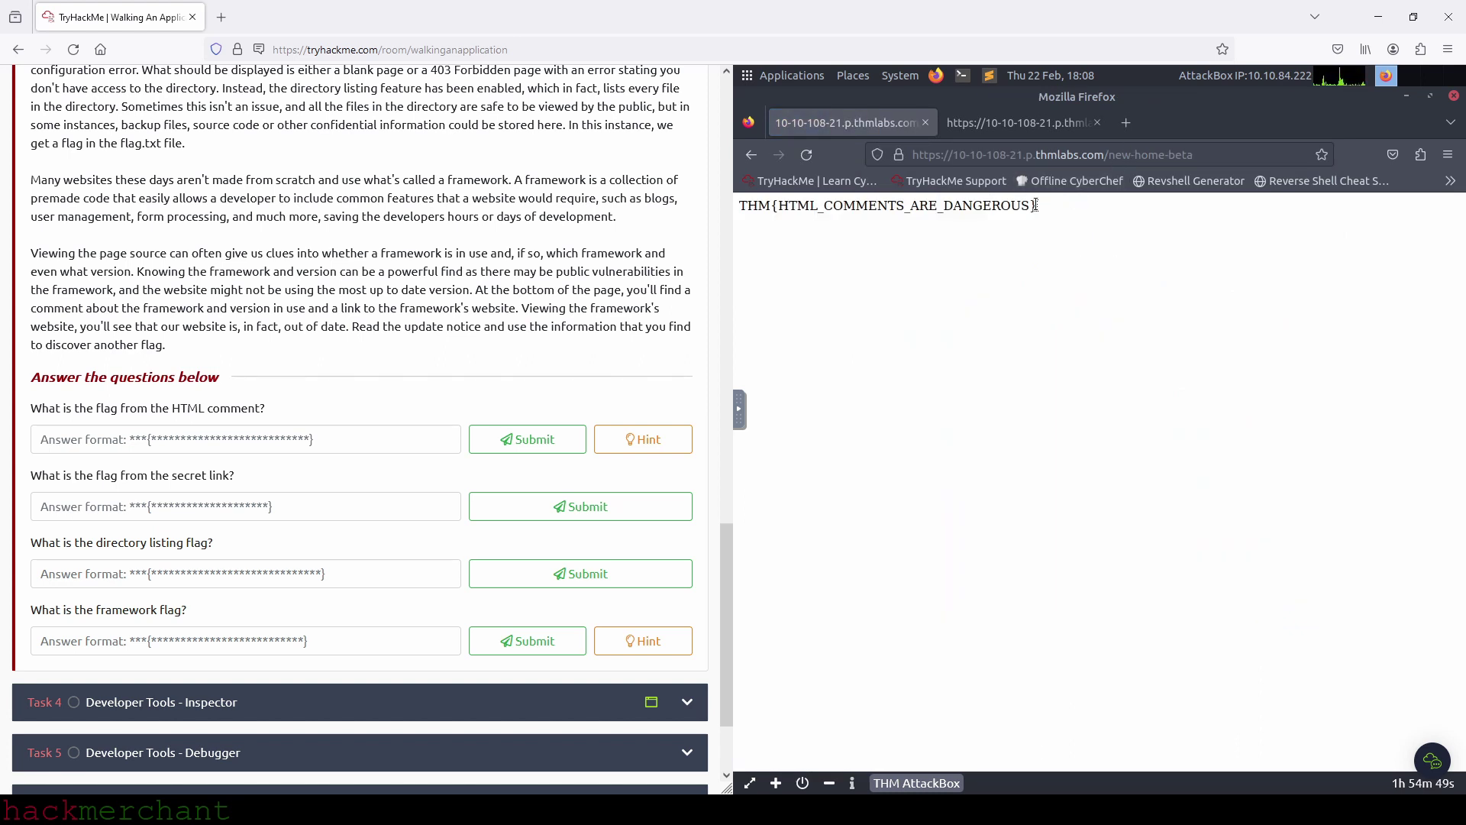
Step: Submit THM{HTML_COMMENTS_ARE_DANGEROUS} as the HTML comment flag, then go back to the home page
left_click_drag(1037, 205, 737, 203)
key("ctrl+c")
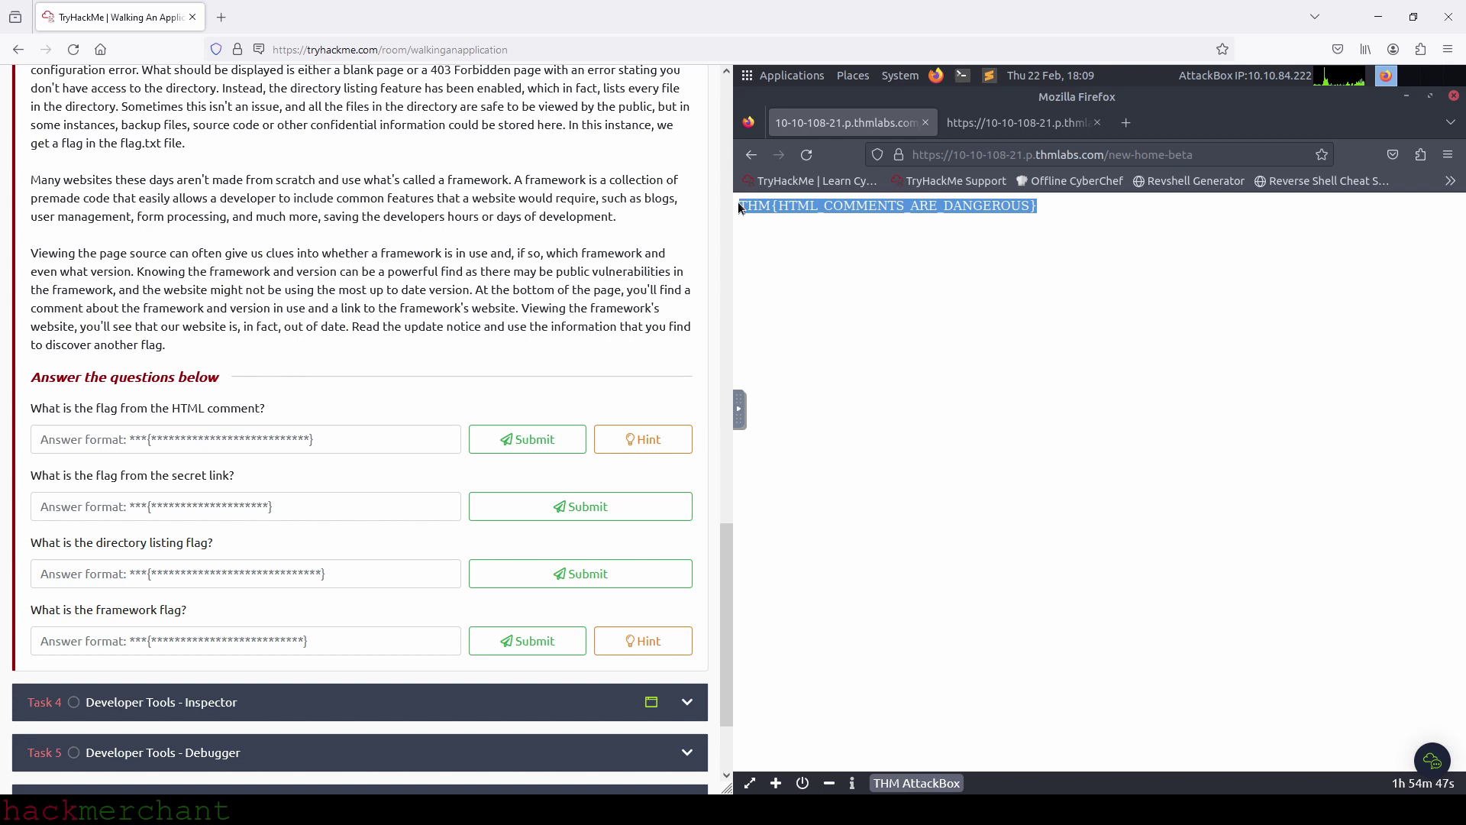
left_click(262, 433)
key("ctrl+v")
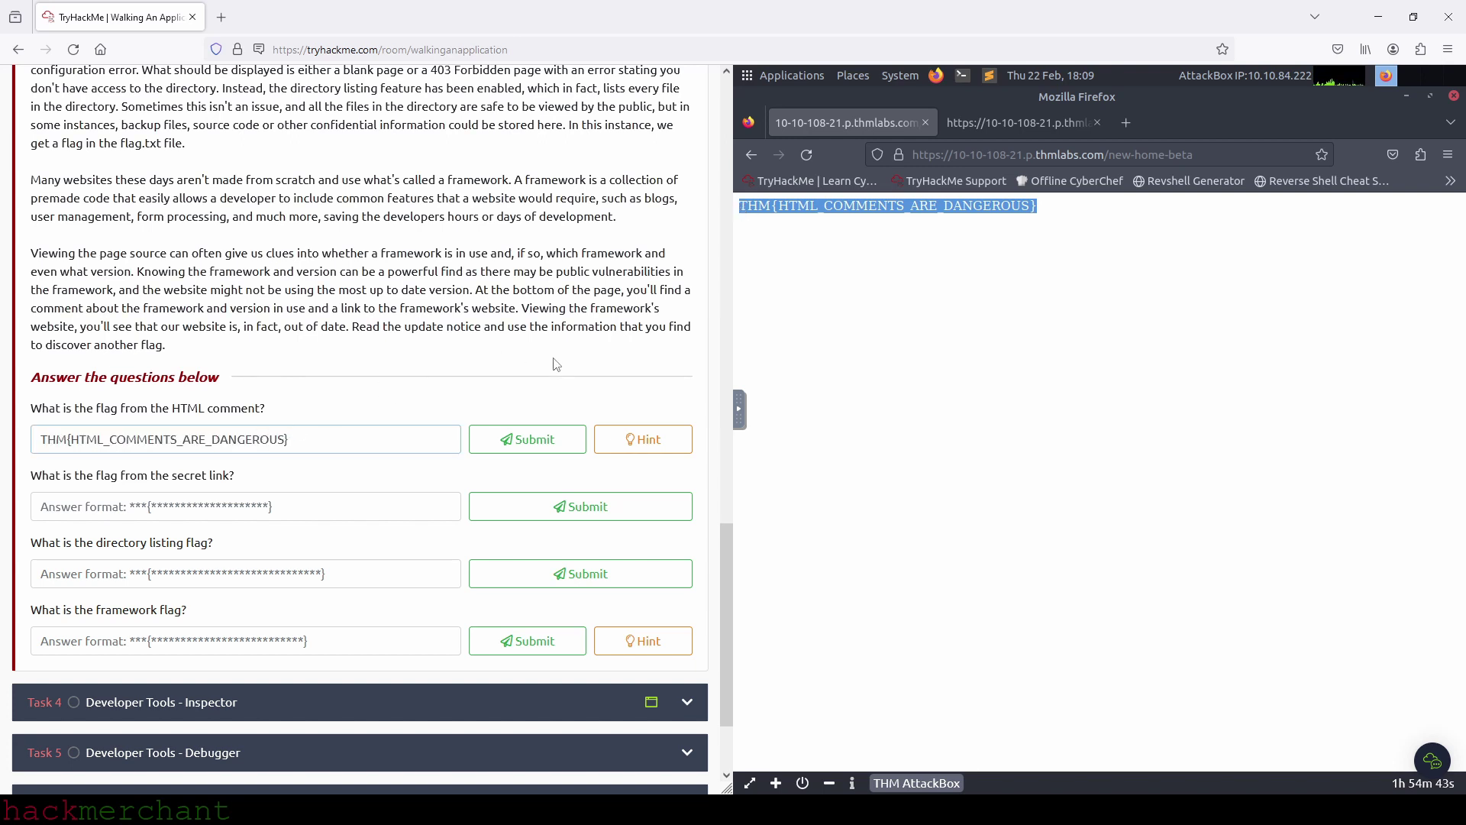
left_click(533, 441)
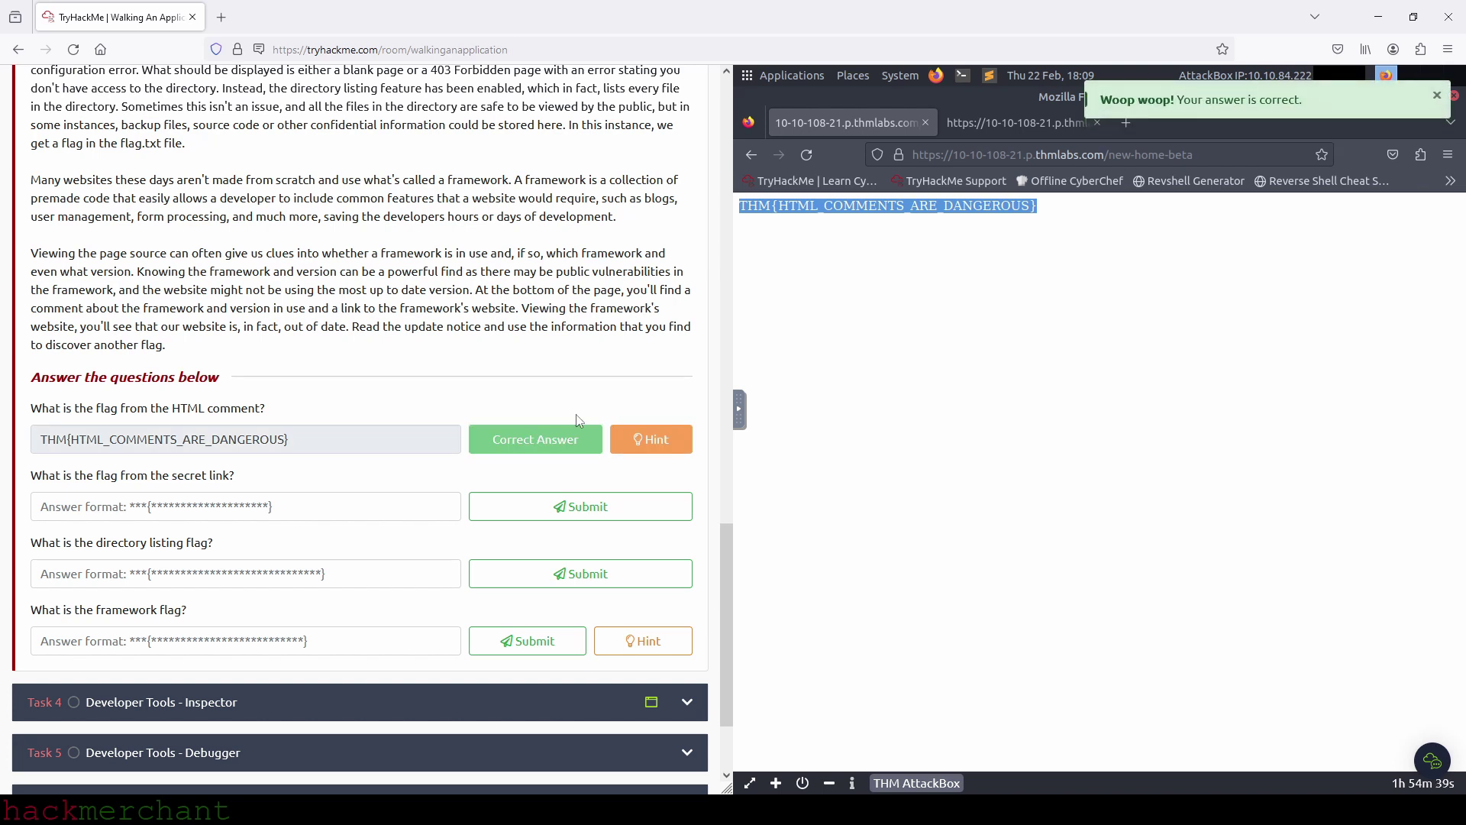
left_click(752, 155)
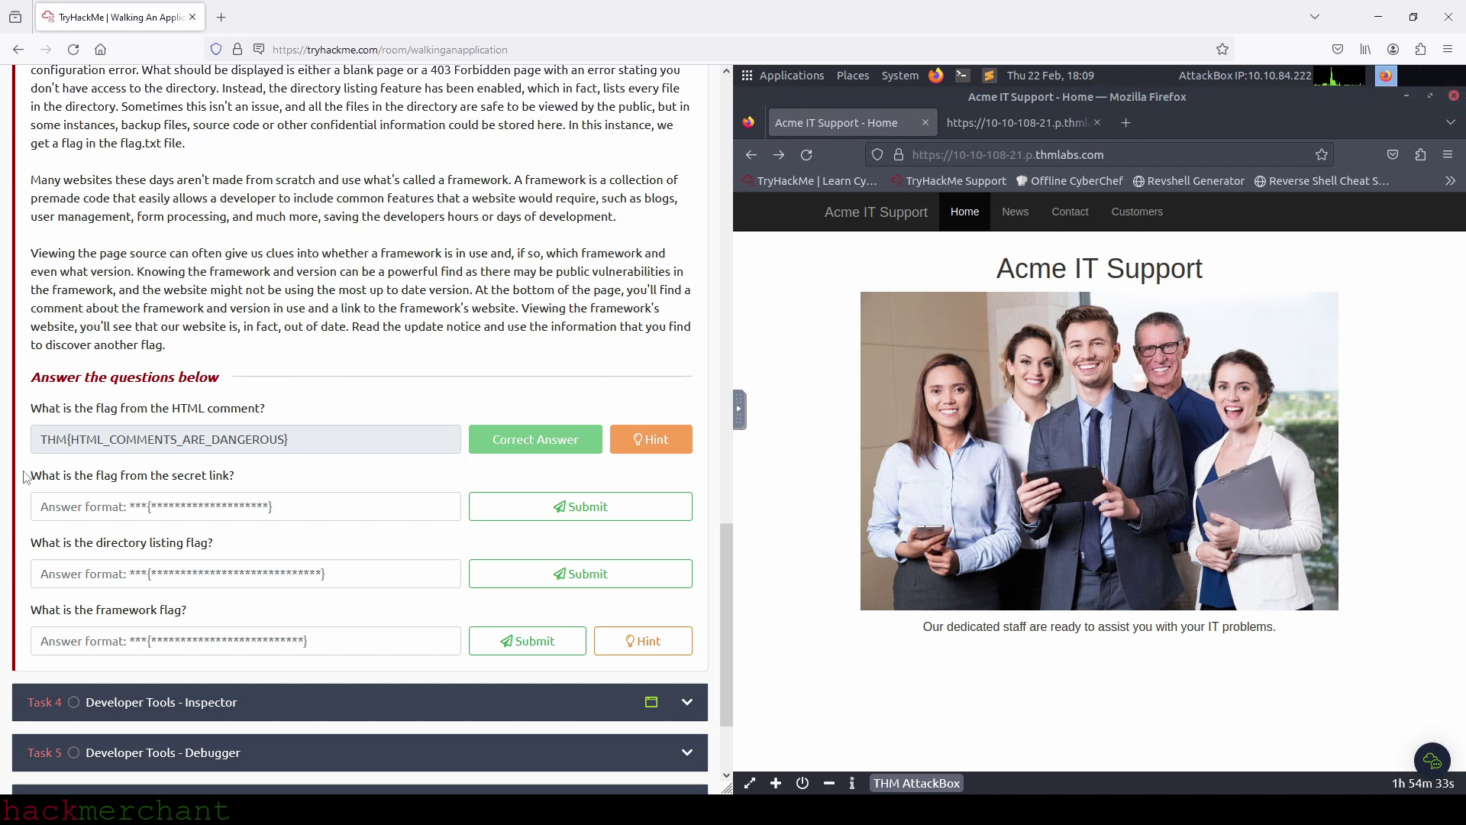
Step: Reach /secret-page via the URL and via the hidden caption link, revealing THM{NOT_A_SECRET_ANYMORE}
left_click(997, 126)
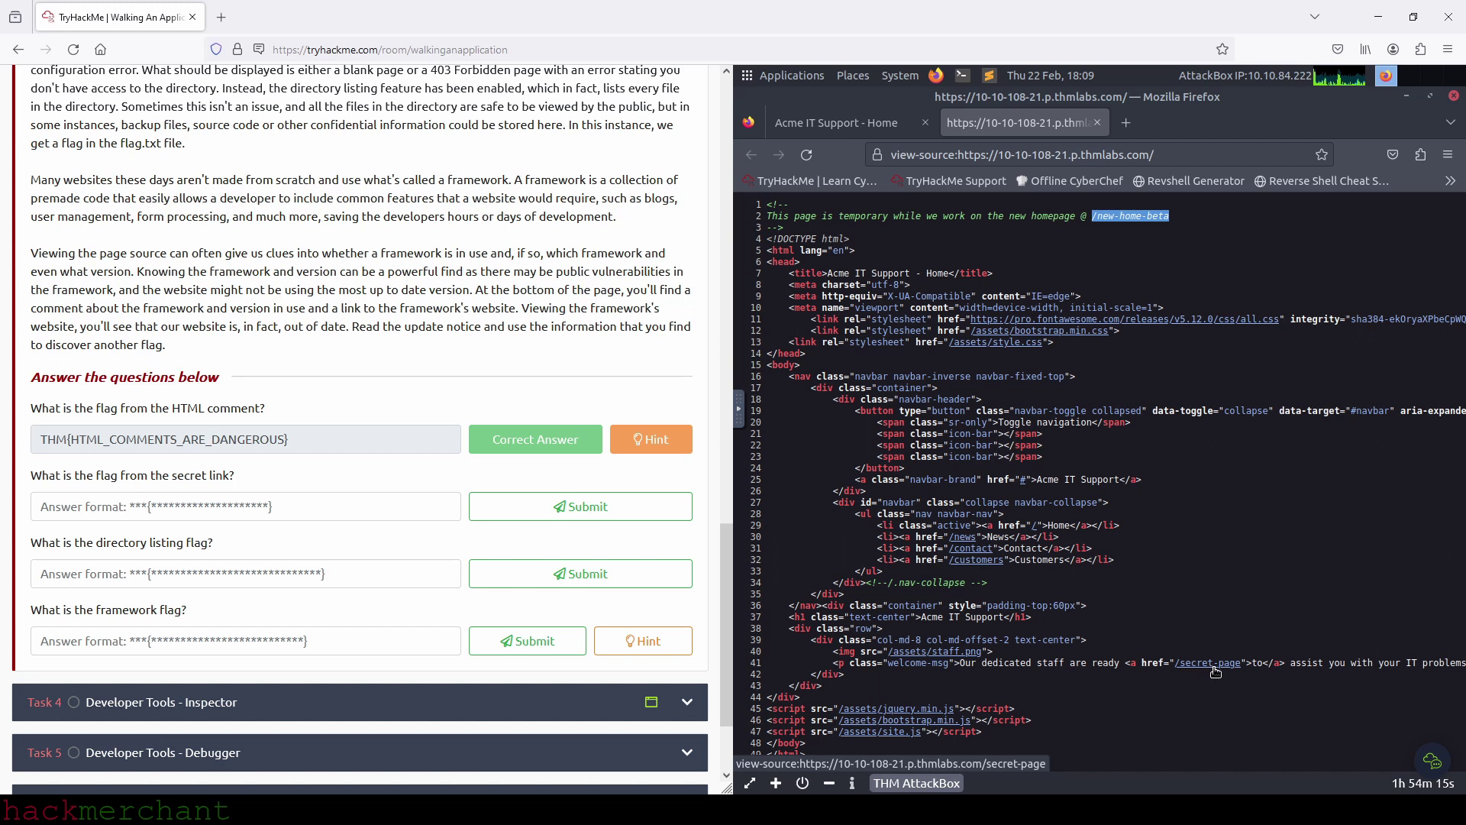
left_click_drag(1242, 663, 1176, 669)
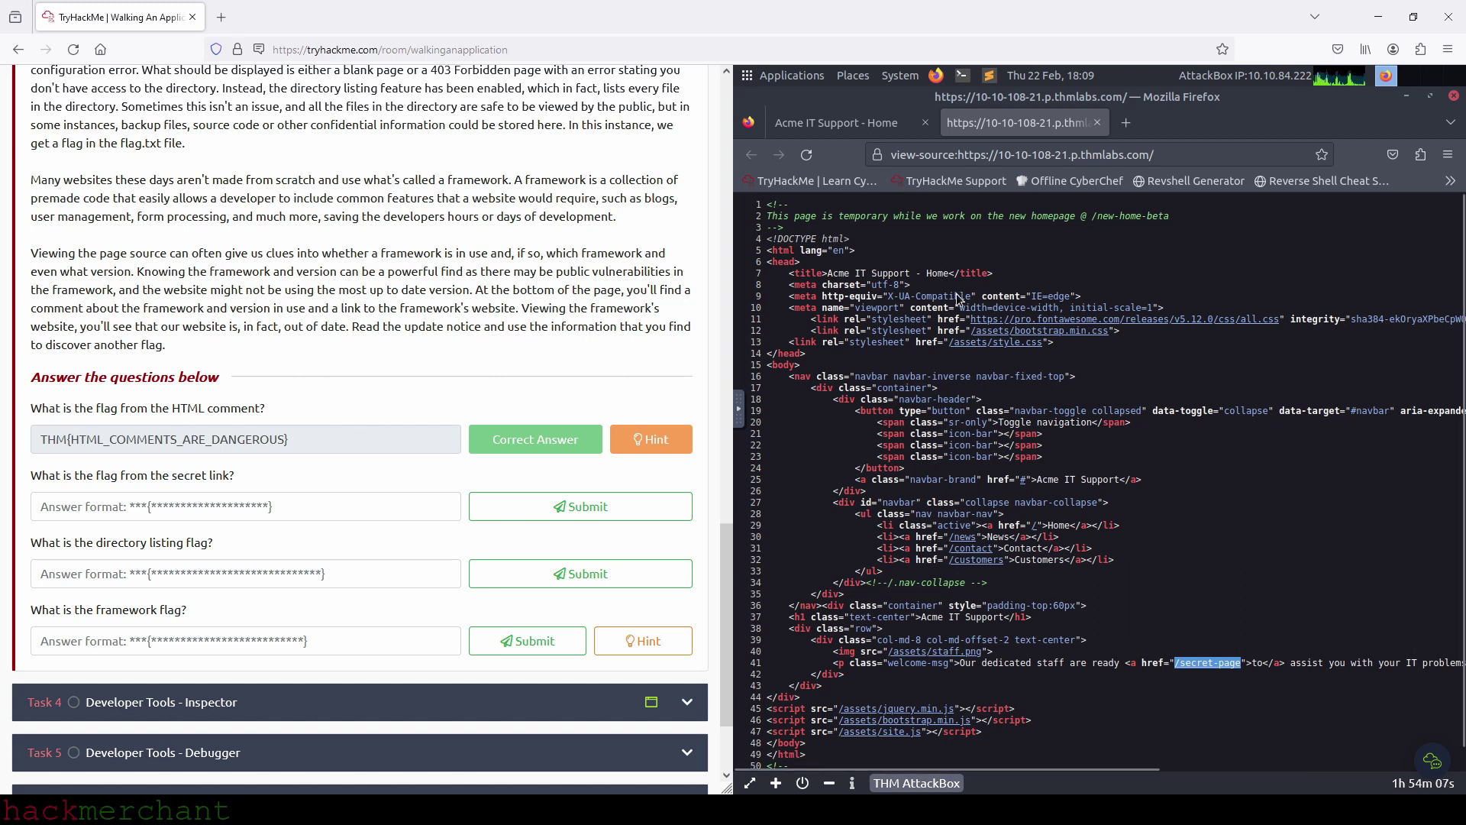
left_click(856, 121)
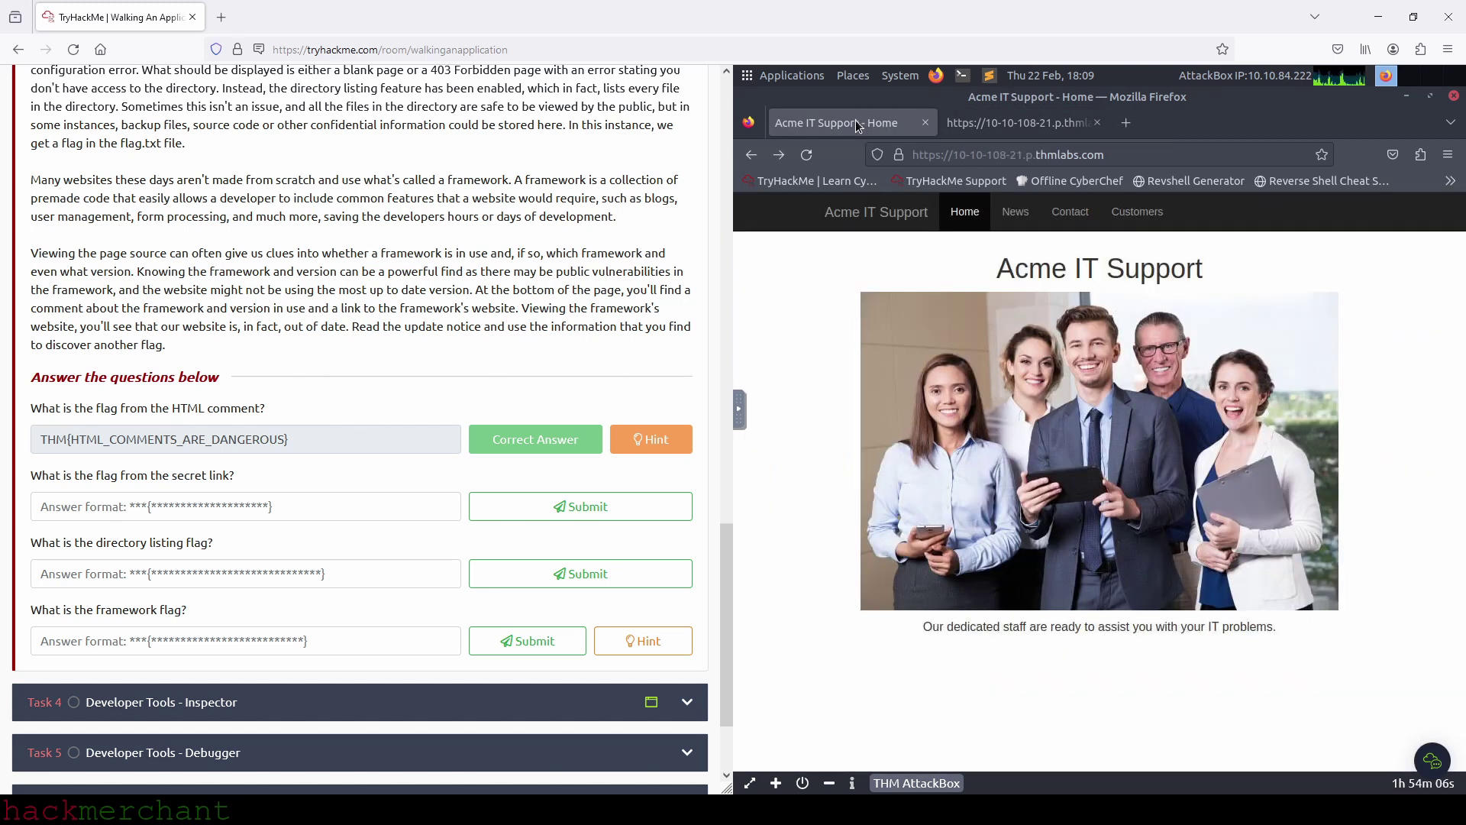
left_click(1136, 156)
left_click(1128, 155)
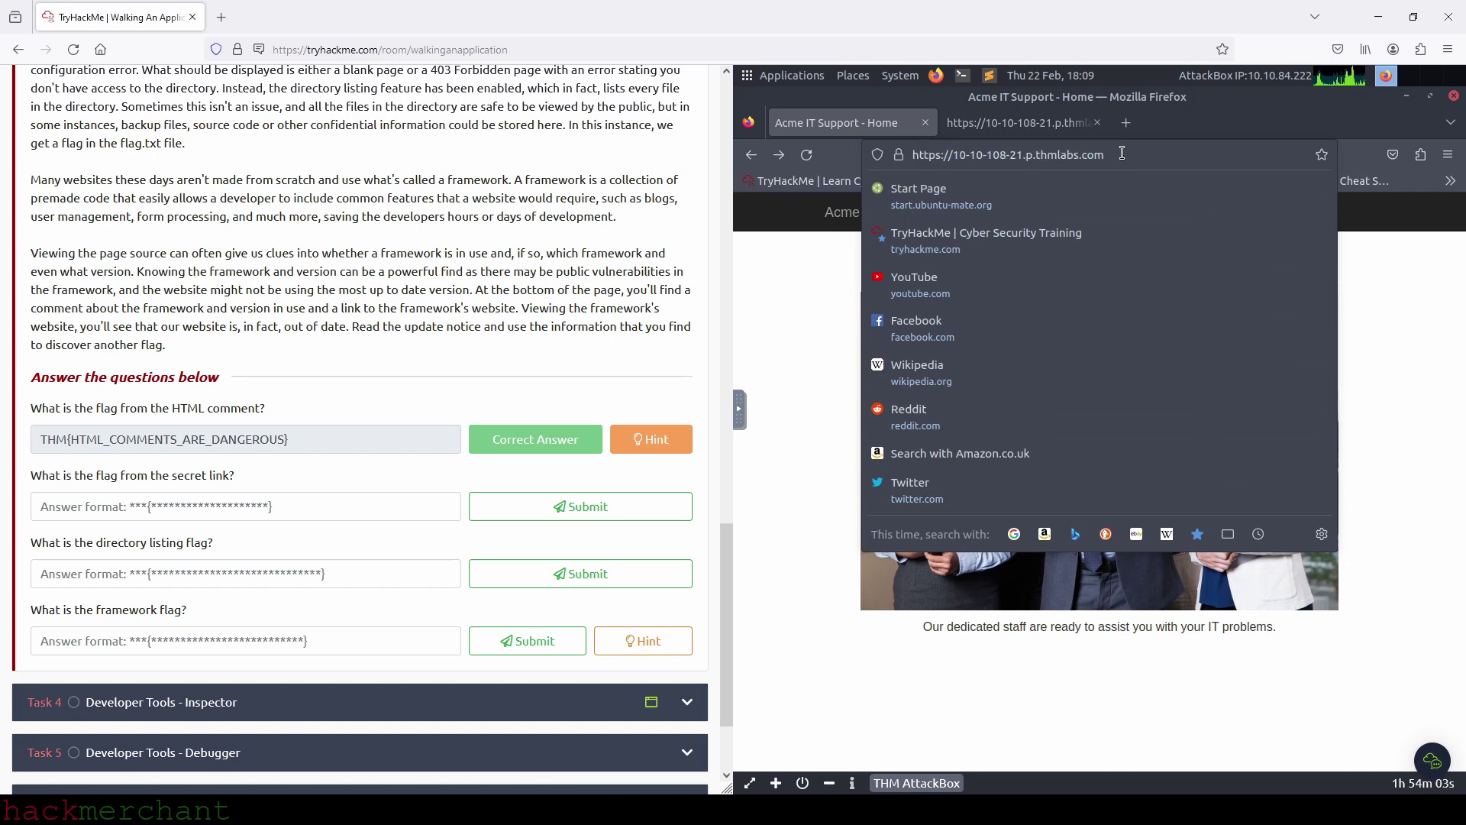
type("/secret-page")
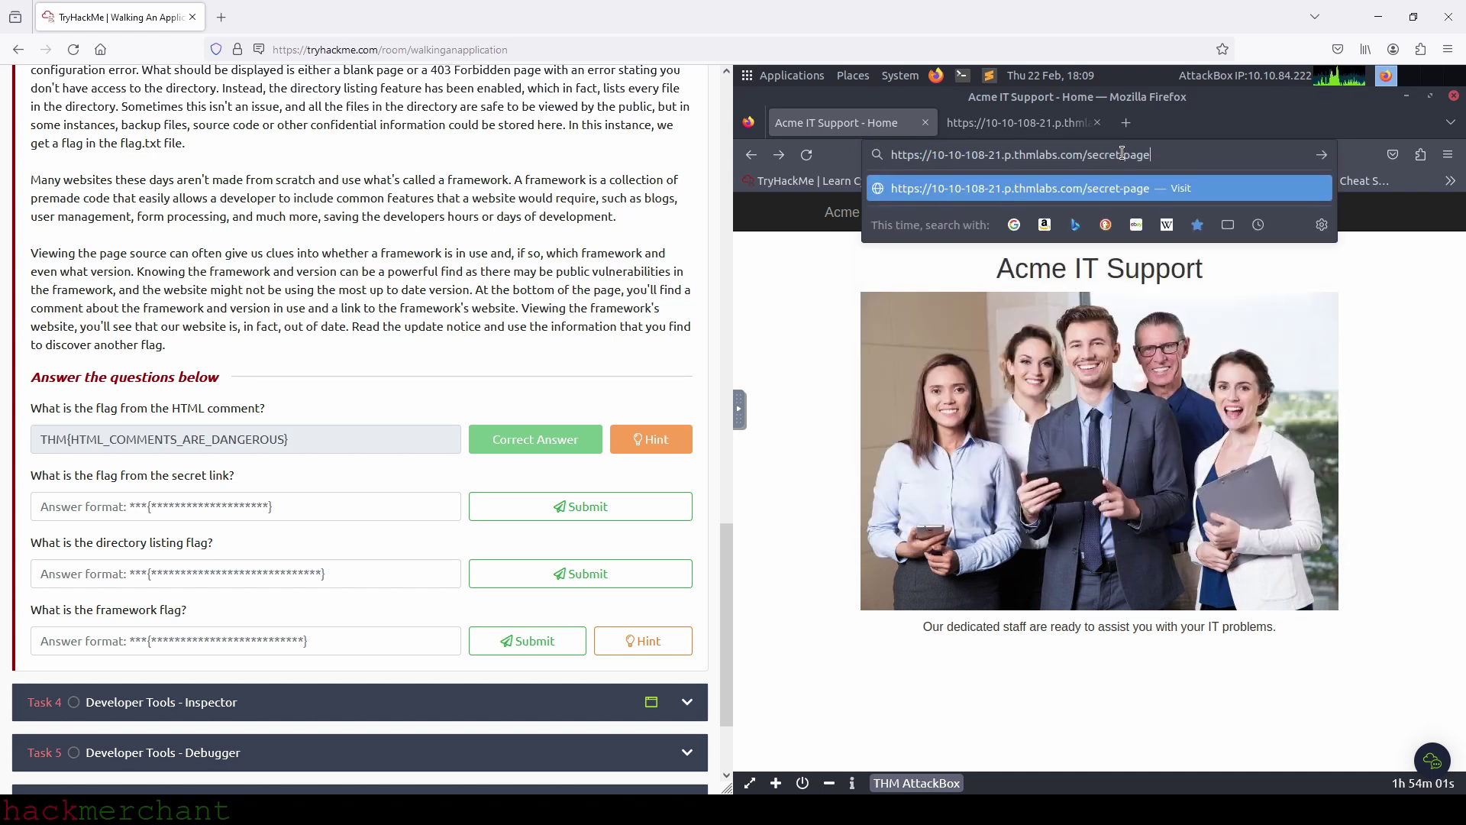
key("Return")
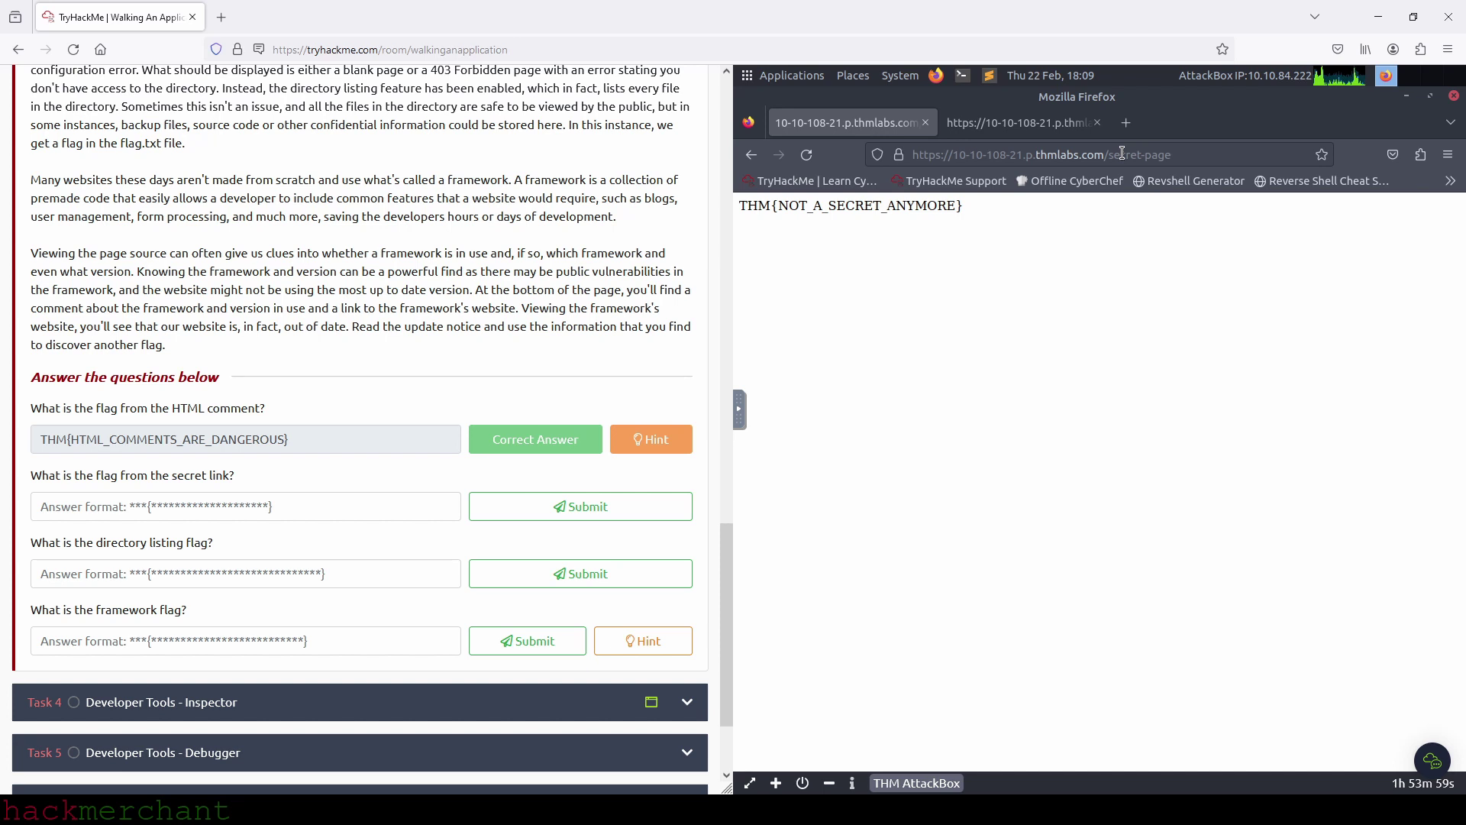
left_click(751, 154)
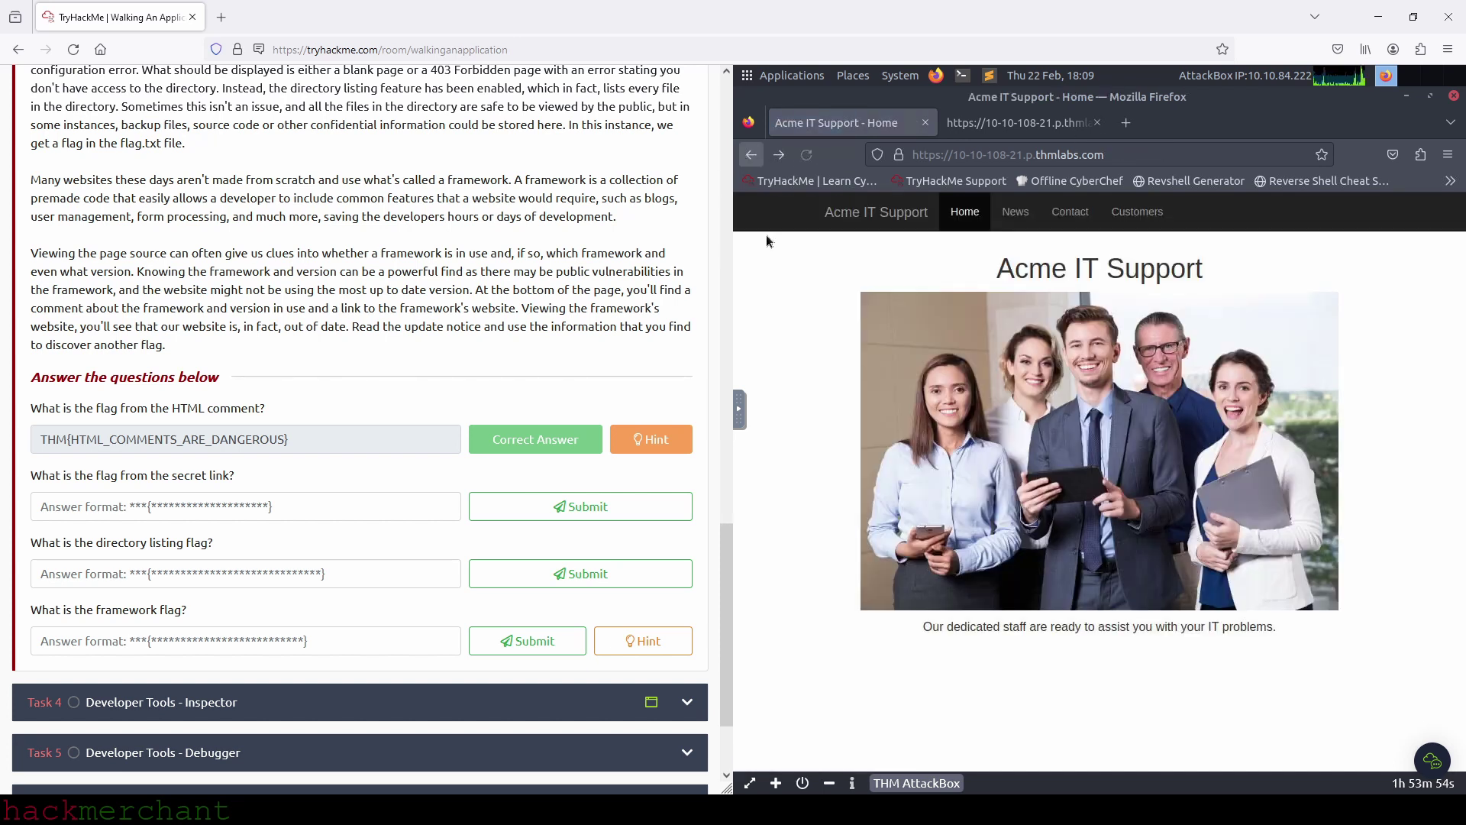
left_click(1093, 626)
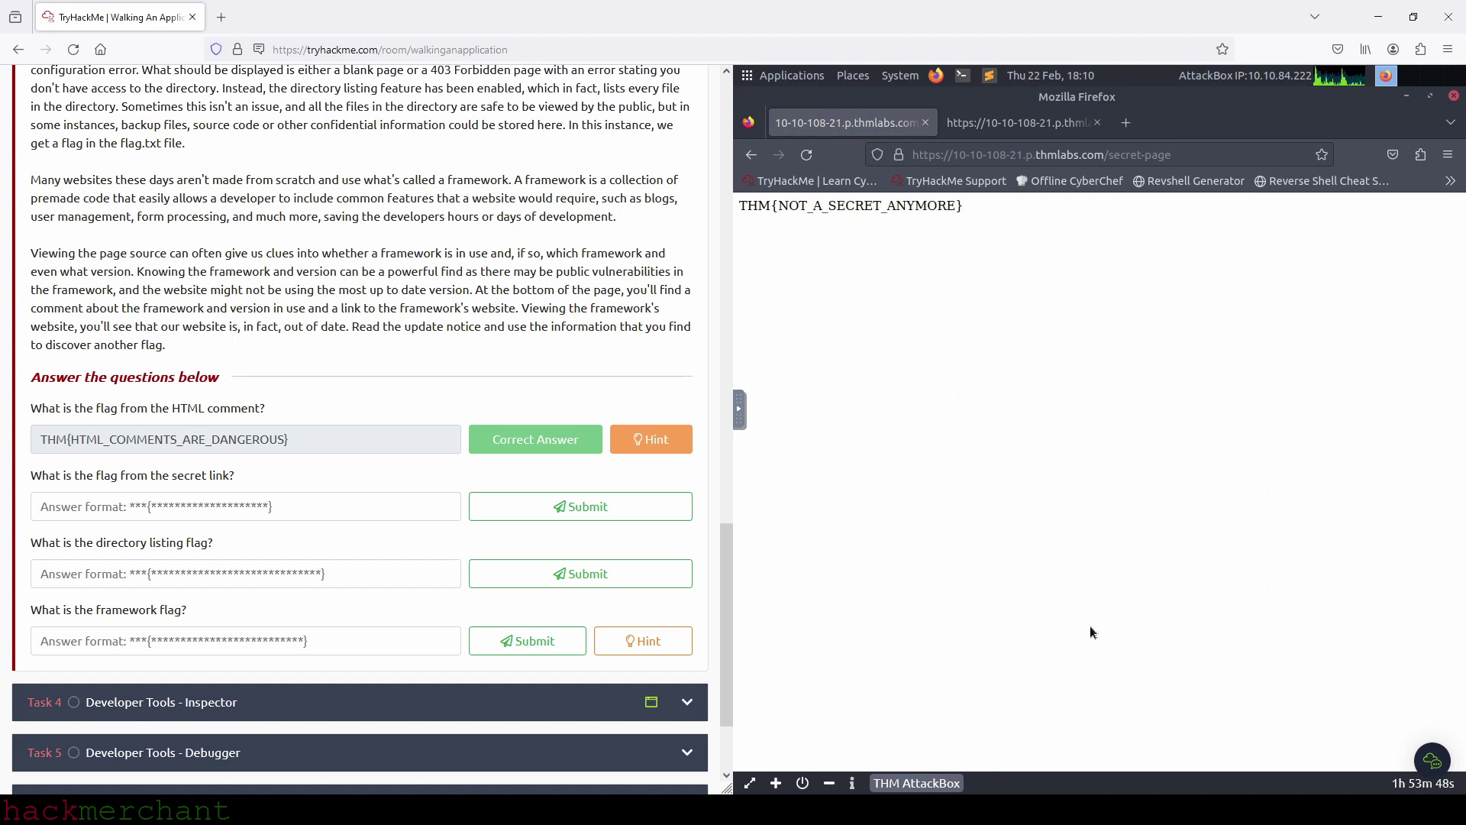
Step: Return to the home page source and highlight the word 'to' on line 41 linking to /secret-page
left_click(751, 155)
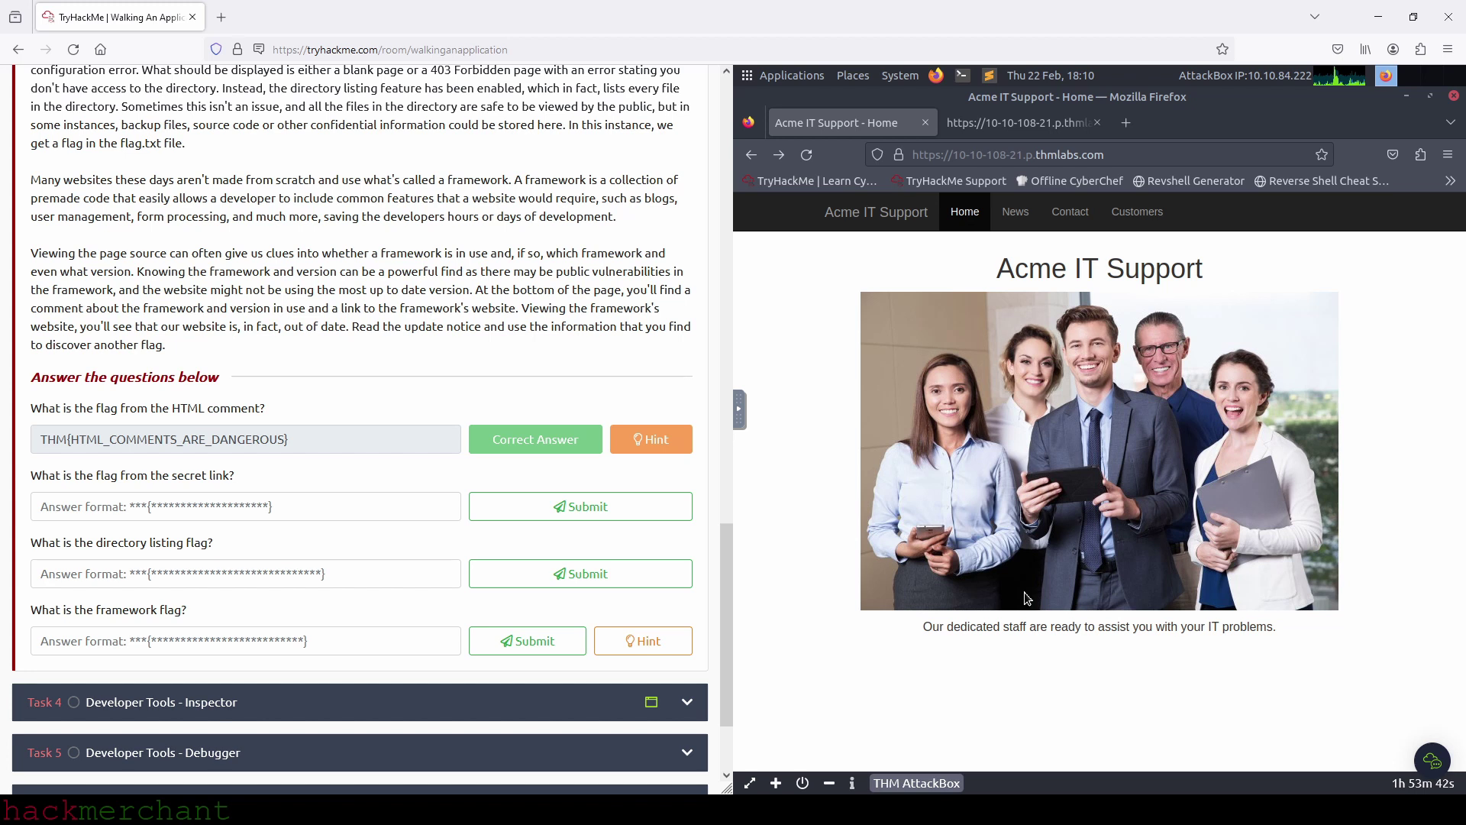
left_click(1027, 124)
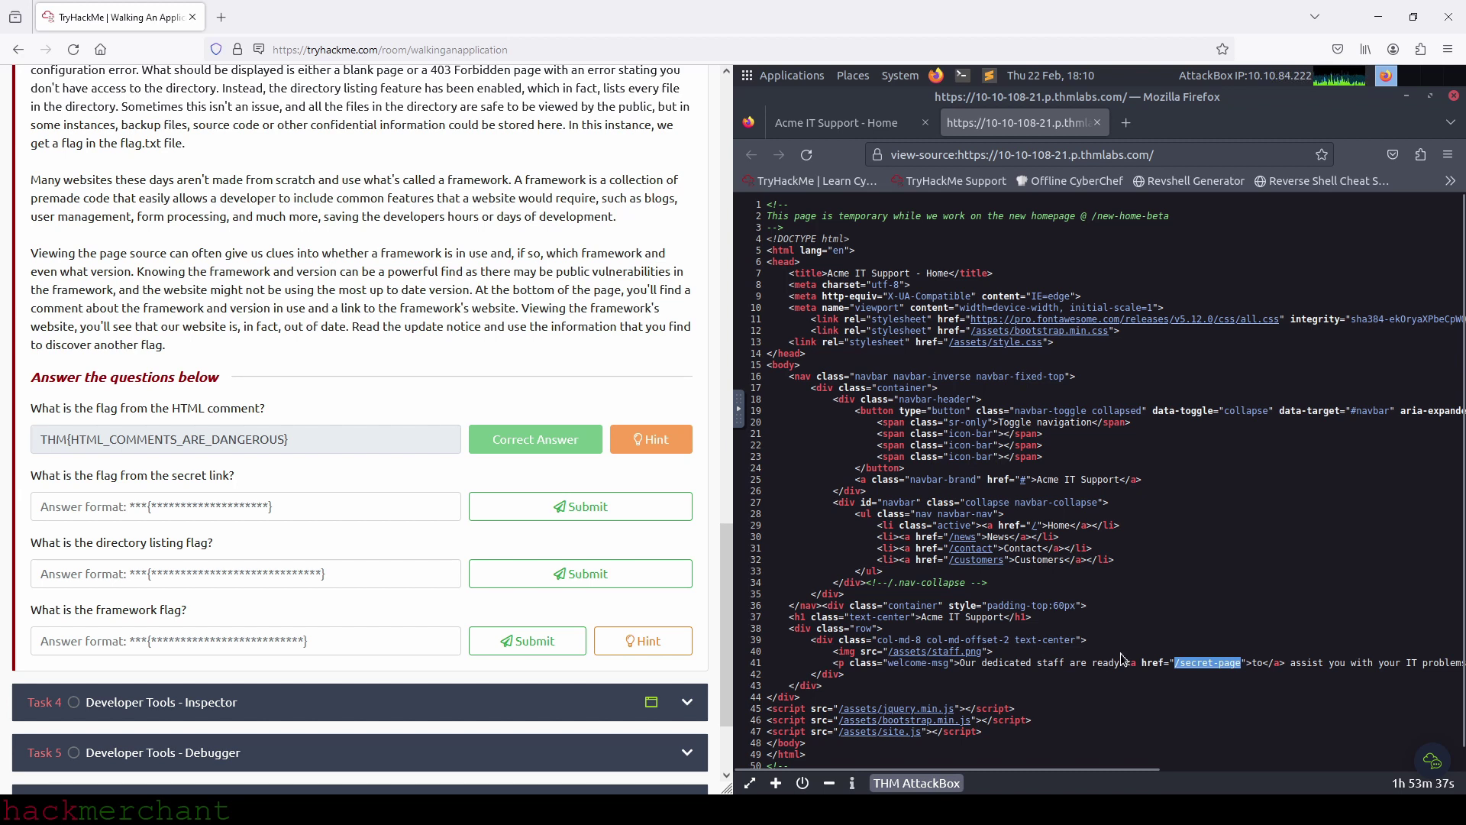
left_click_drag(1253, 662, 1262, 662)
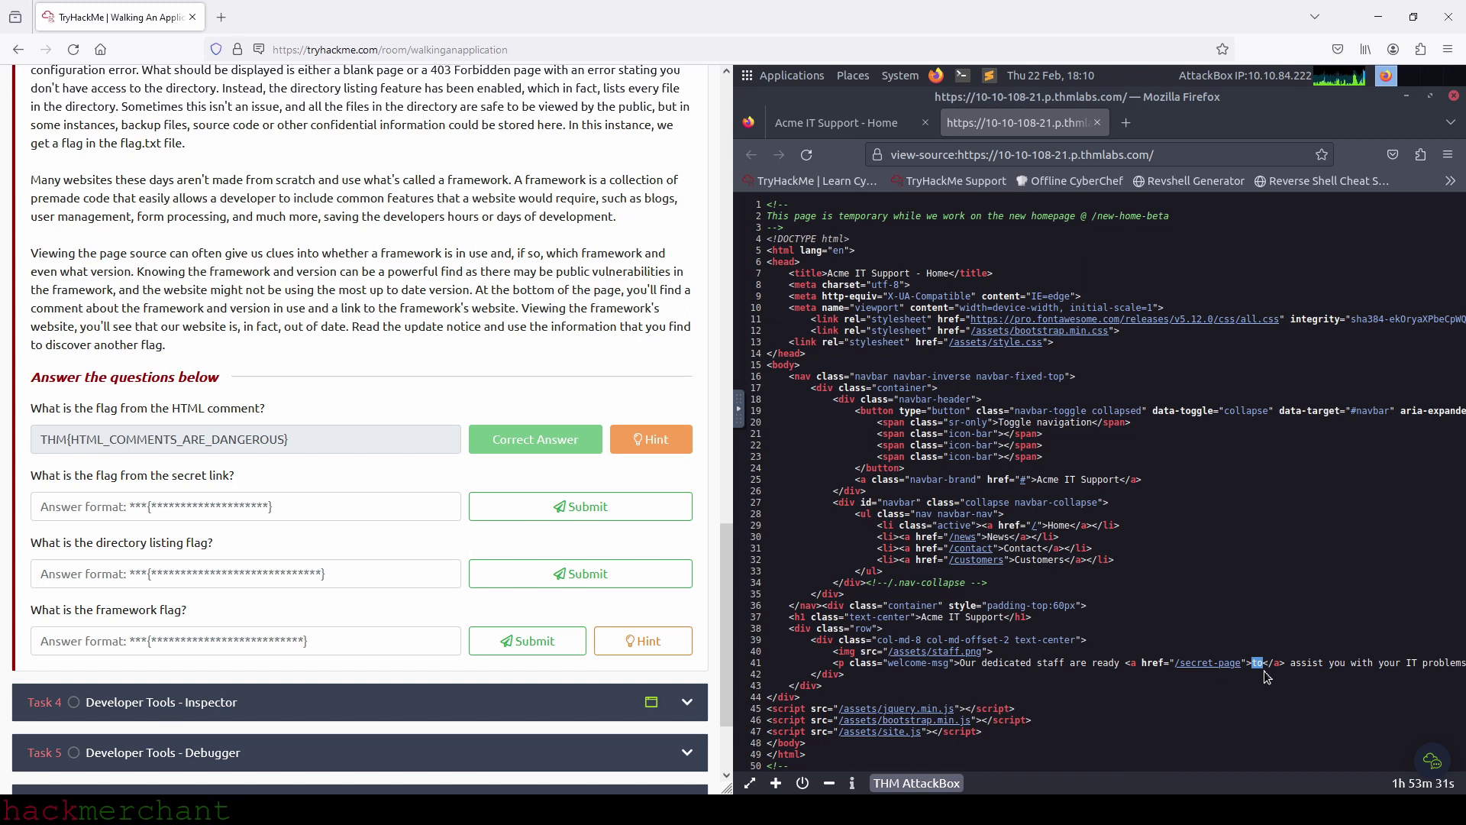
left_click(852, 128)
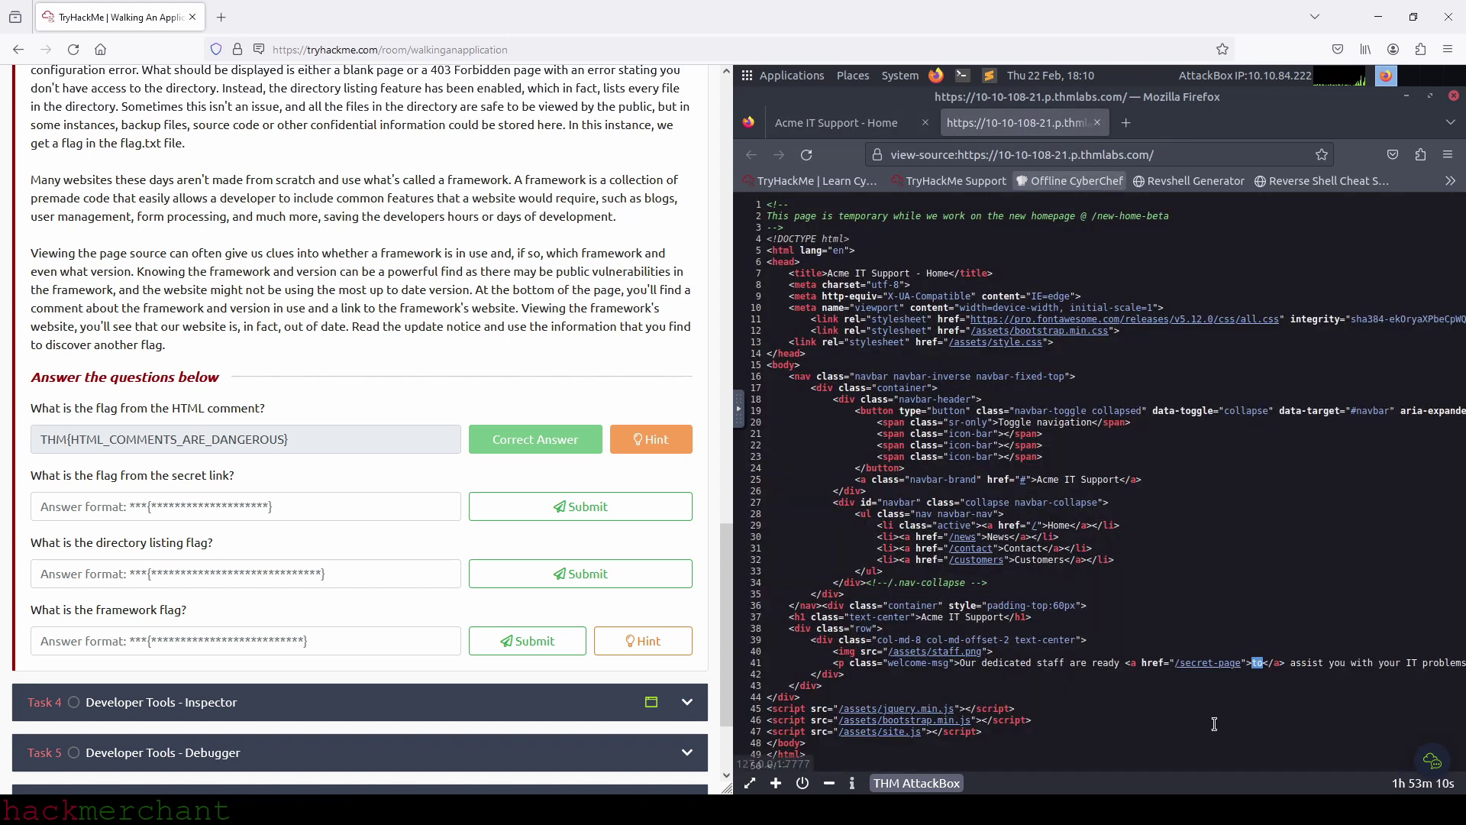
left_click(1226, 687)
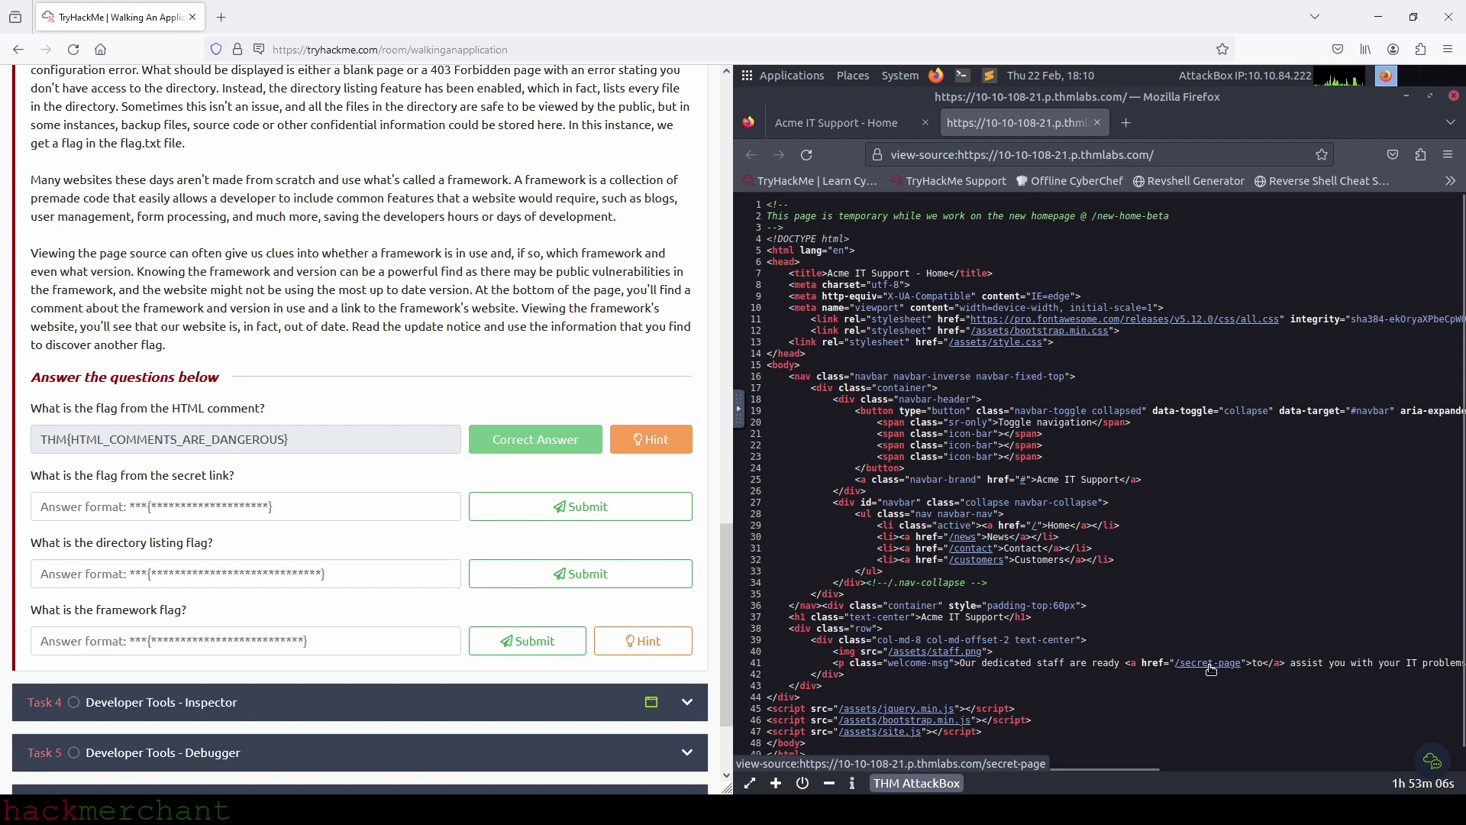
Step: Copy THM{NOT_A_SECRET_ANYMORE} from the secret page and submit it as the secret-link flag
left_click(1211, 665)
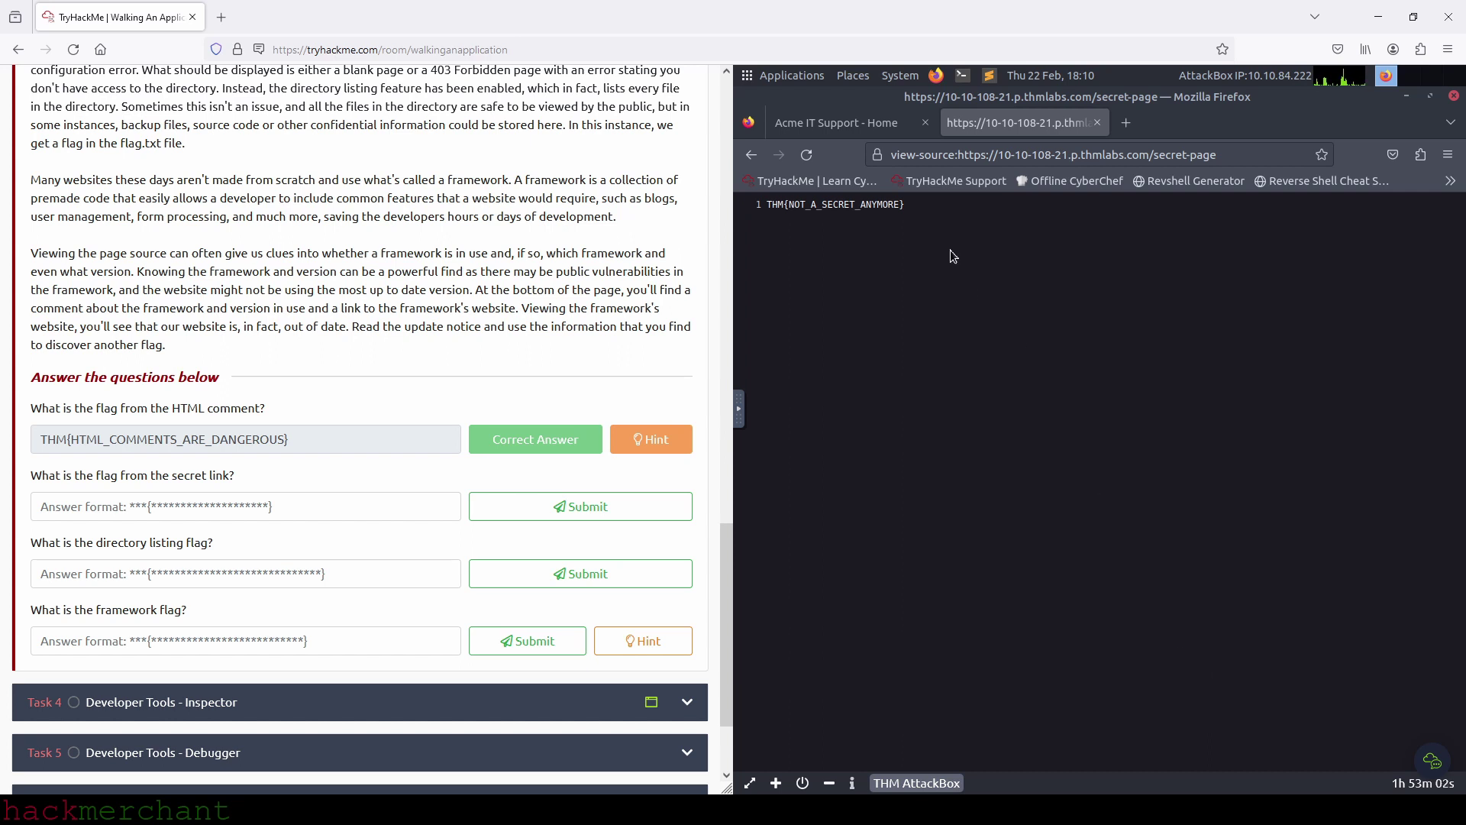
left_click_drag(864, 210, 782, 210)
triple_click(768, 208)
key("ctrl+c")
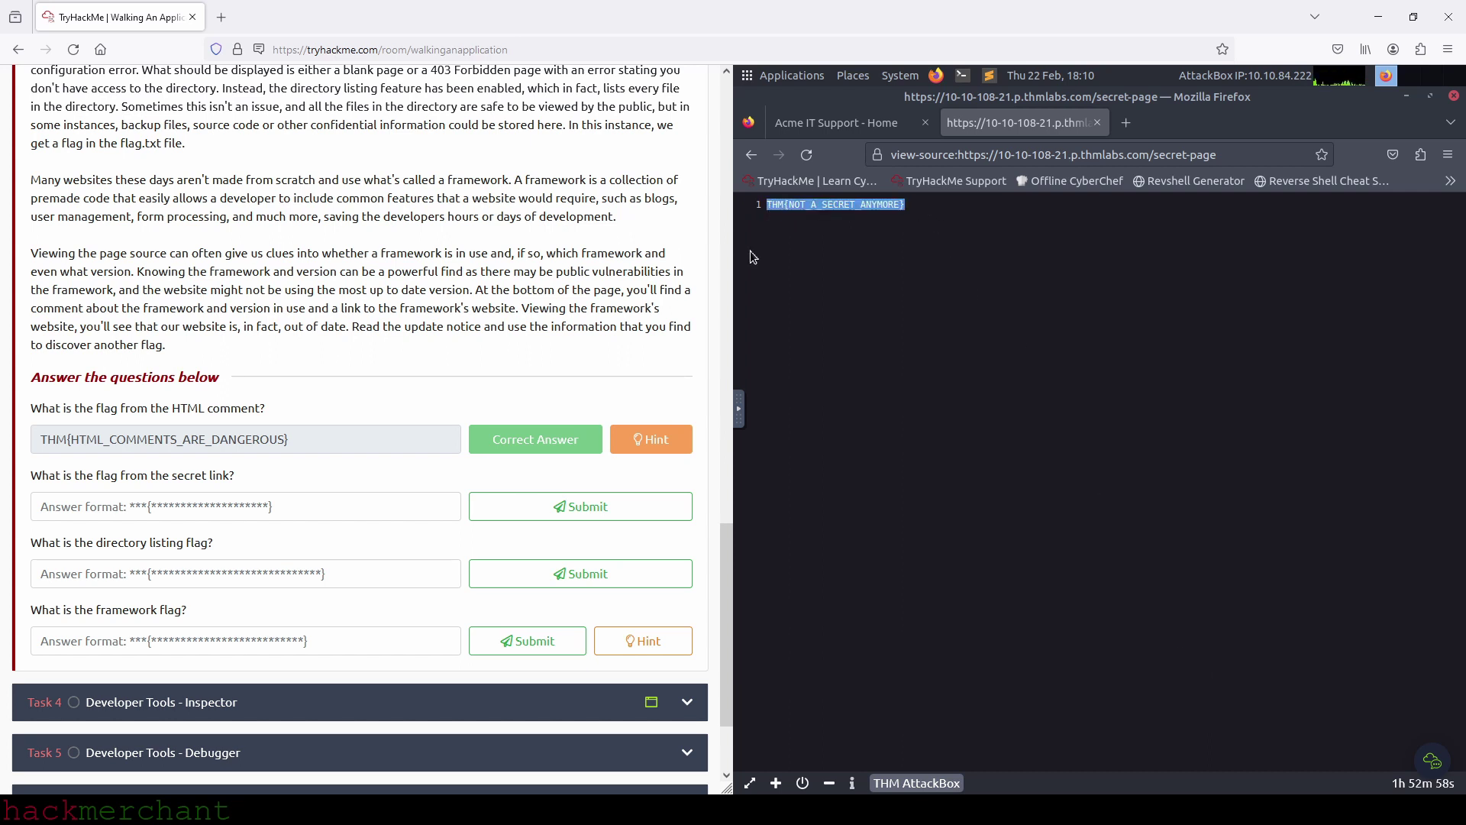
left_click(184, 505)
key("ctrl+v")
left_click(549, 511)
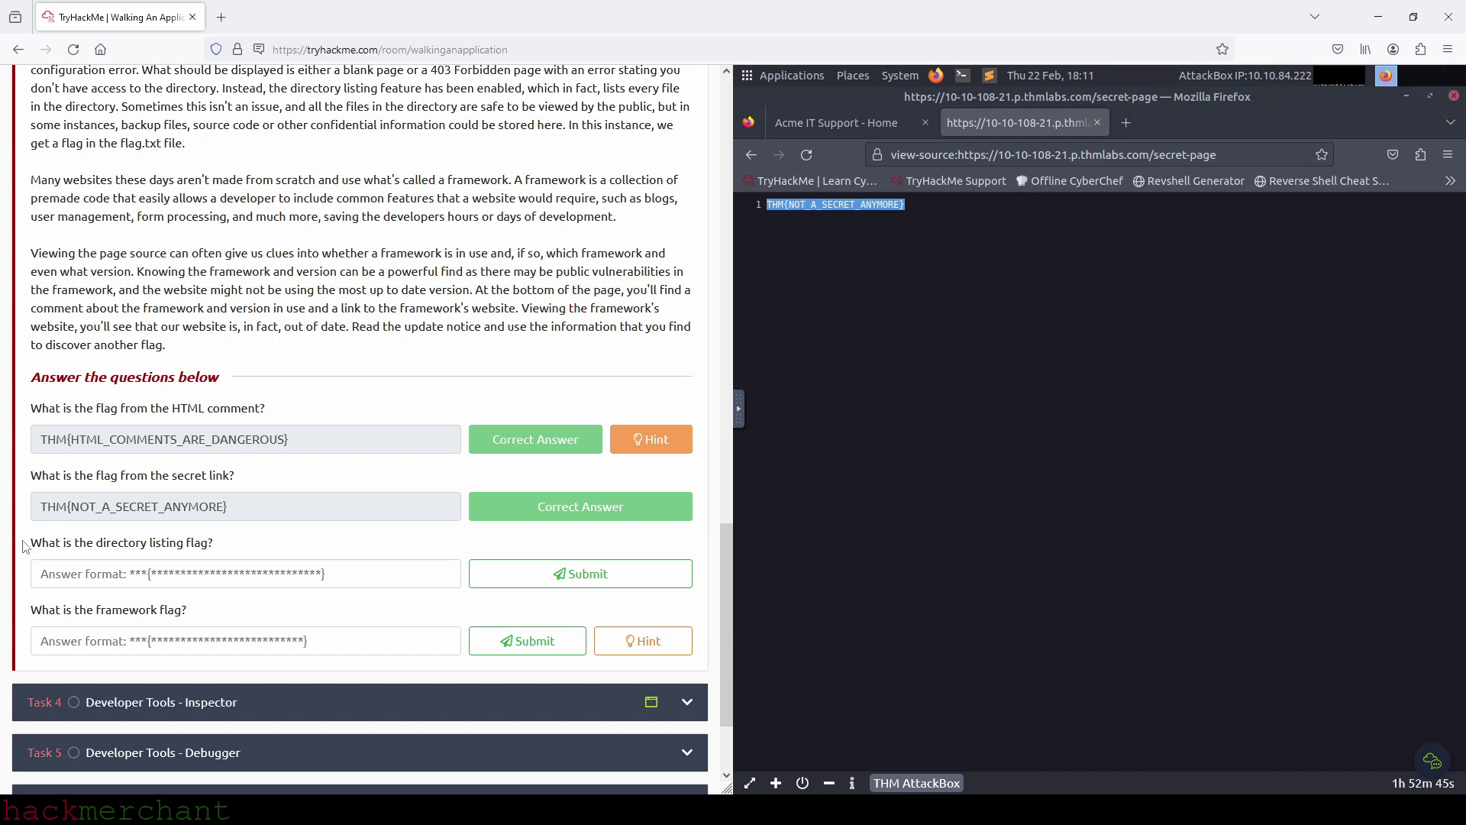
Step: Highlight the /assets/ stylesheet (lines 12–13), staff.png image (line 40) and script (lines 45–47) references
left_click(752, 157)
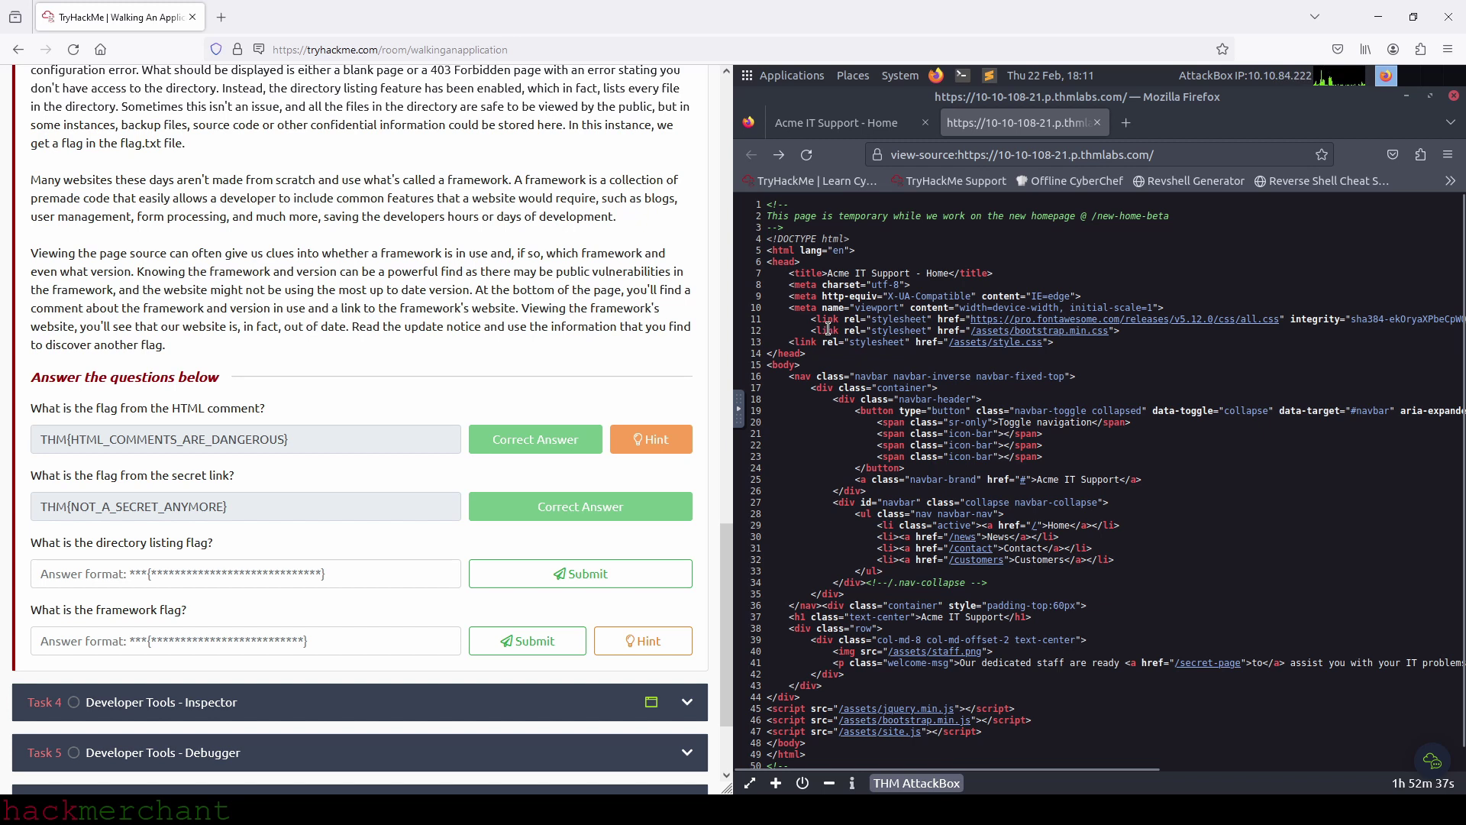
left_click_drag(810, 328, 1062, 345)
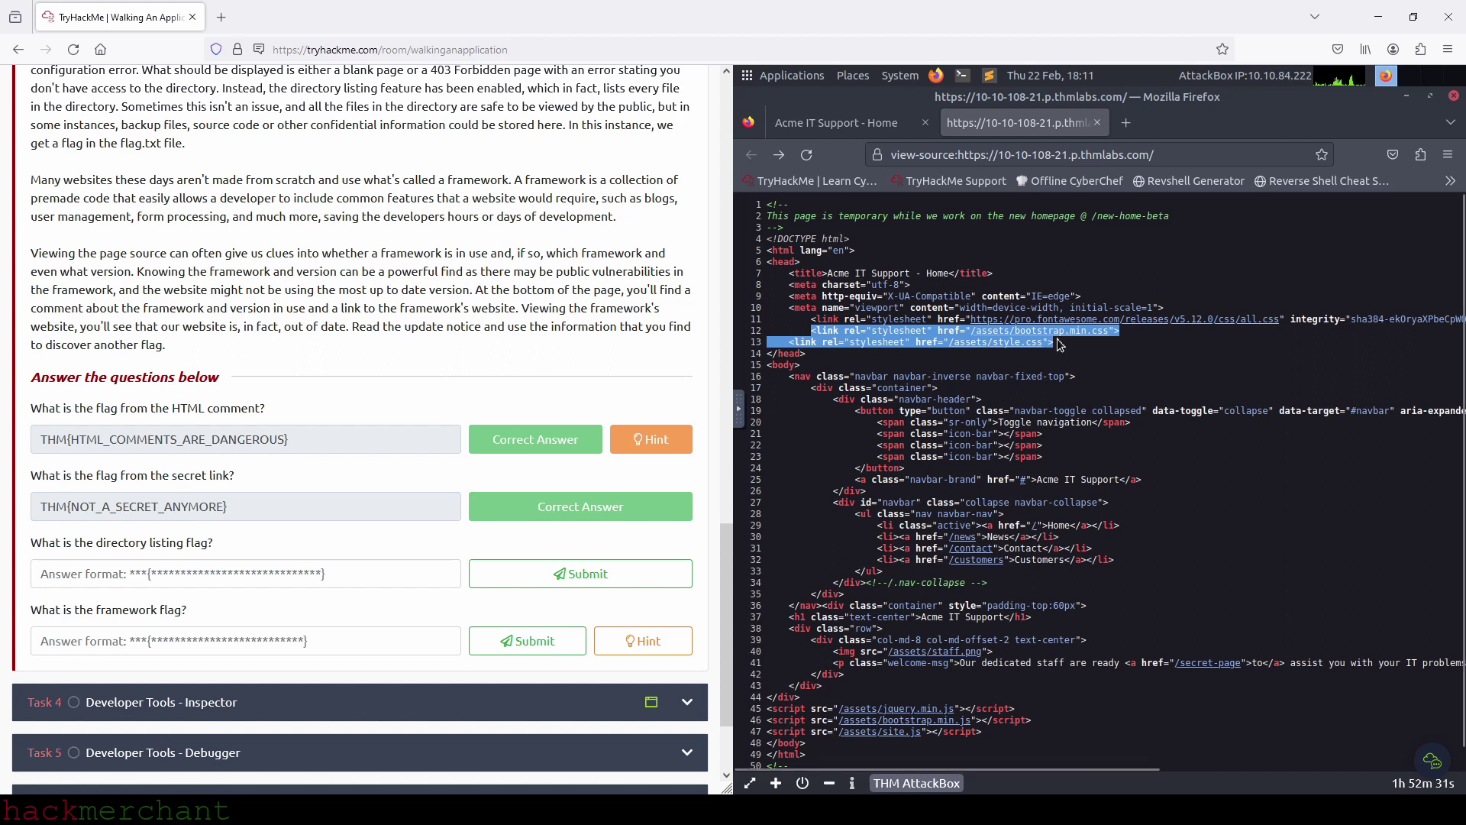
left_click_drag(835, 651, 995, 653)
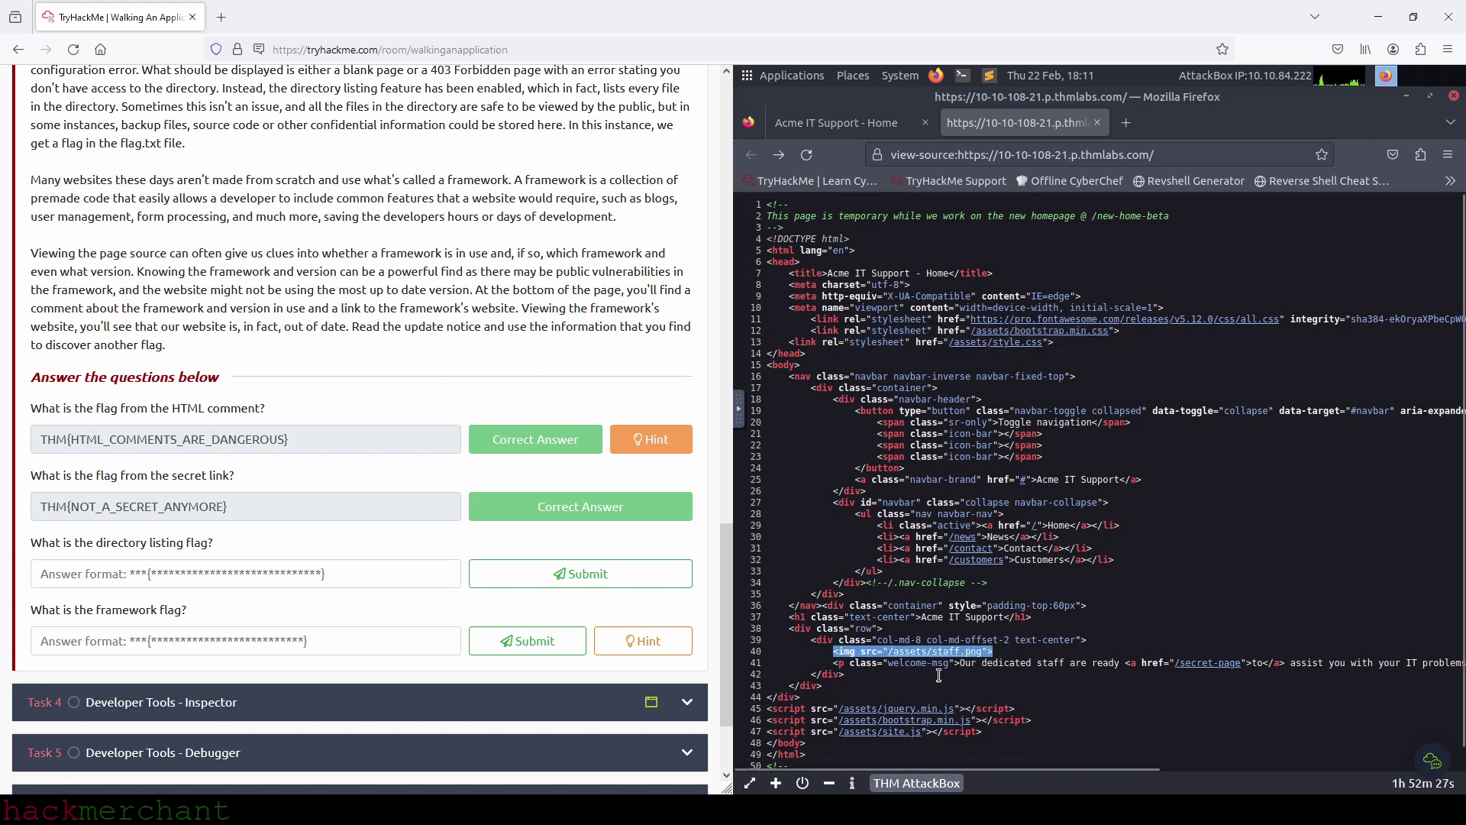
left_click_drag(766, 710, 984, 733)
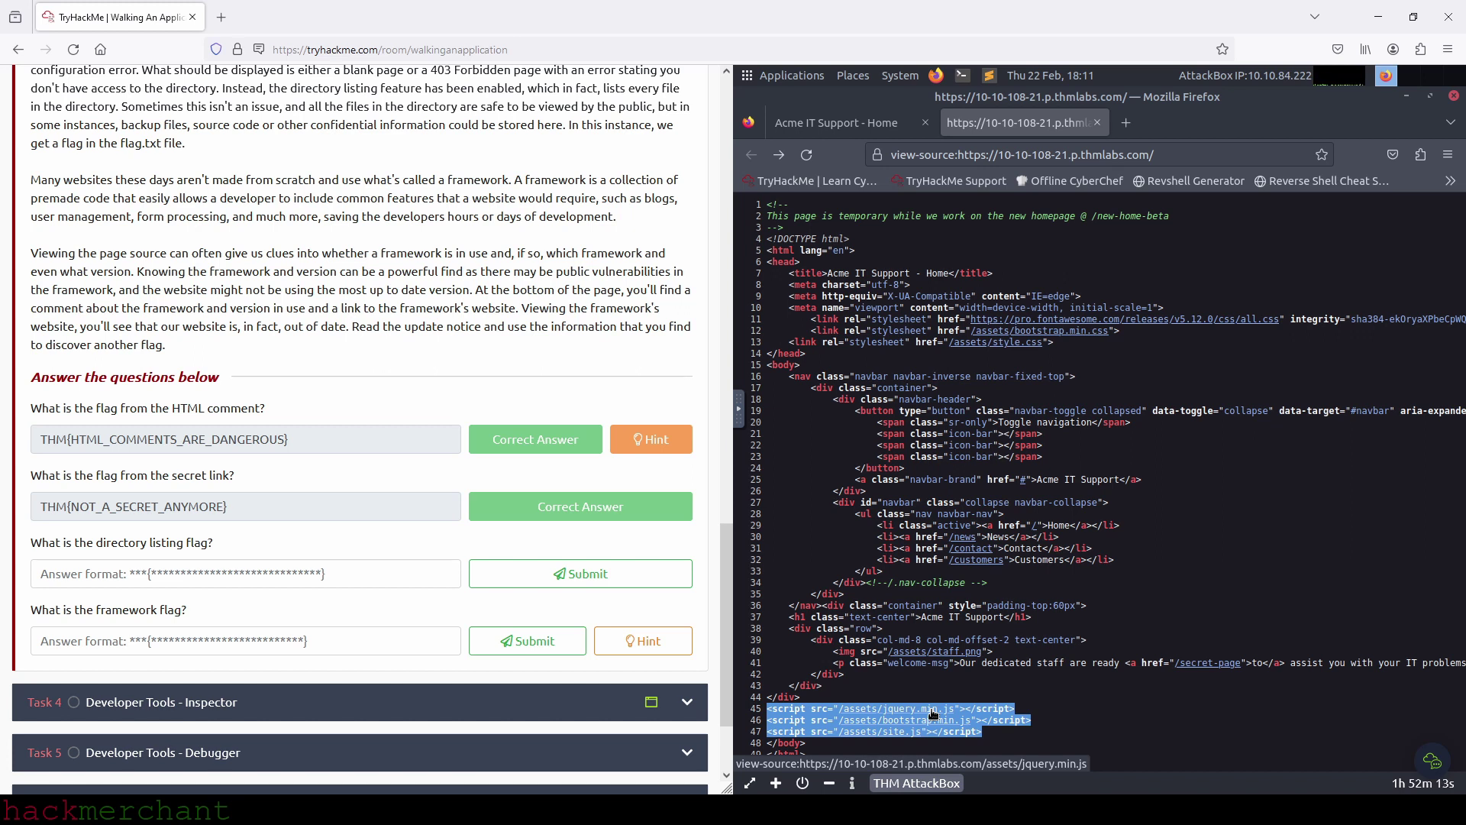
left_click(1065, 733)
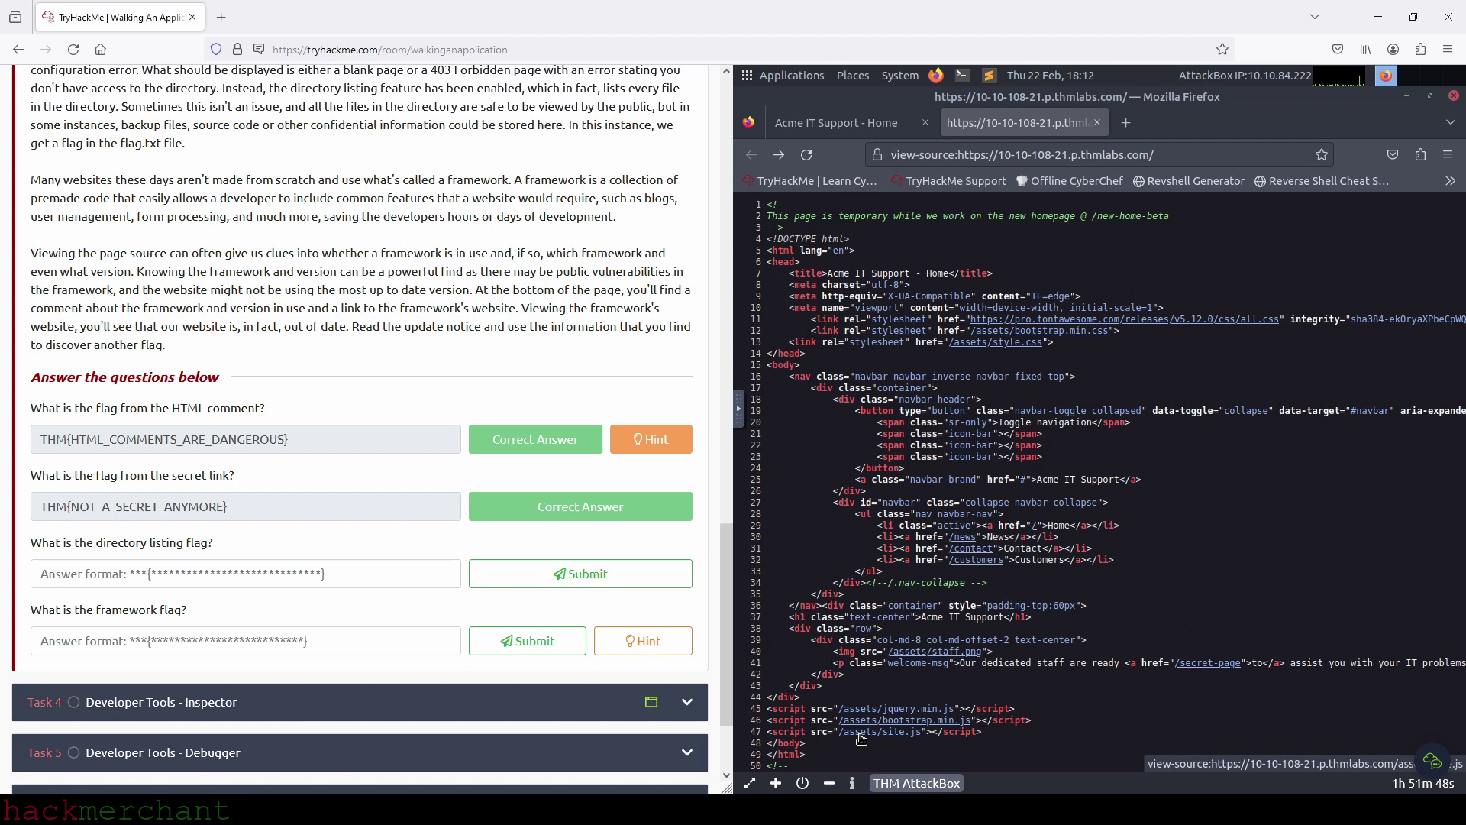
Step: Append /assets to the site URL to open the directory listing and its source view
left_click(1171, 153)
left_click(1170, 153)
type("as")
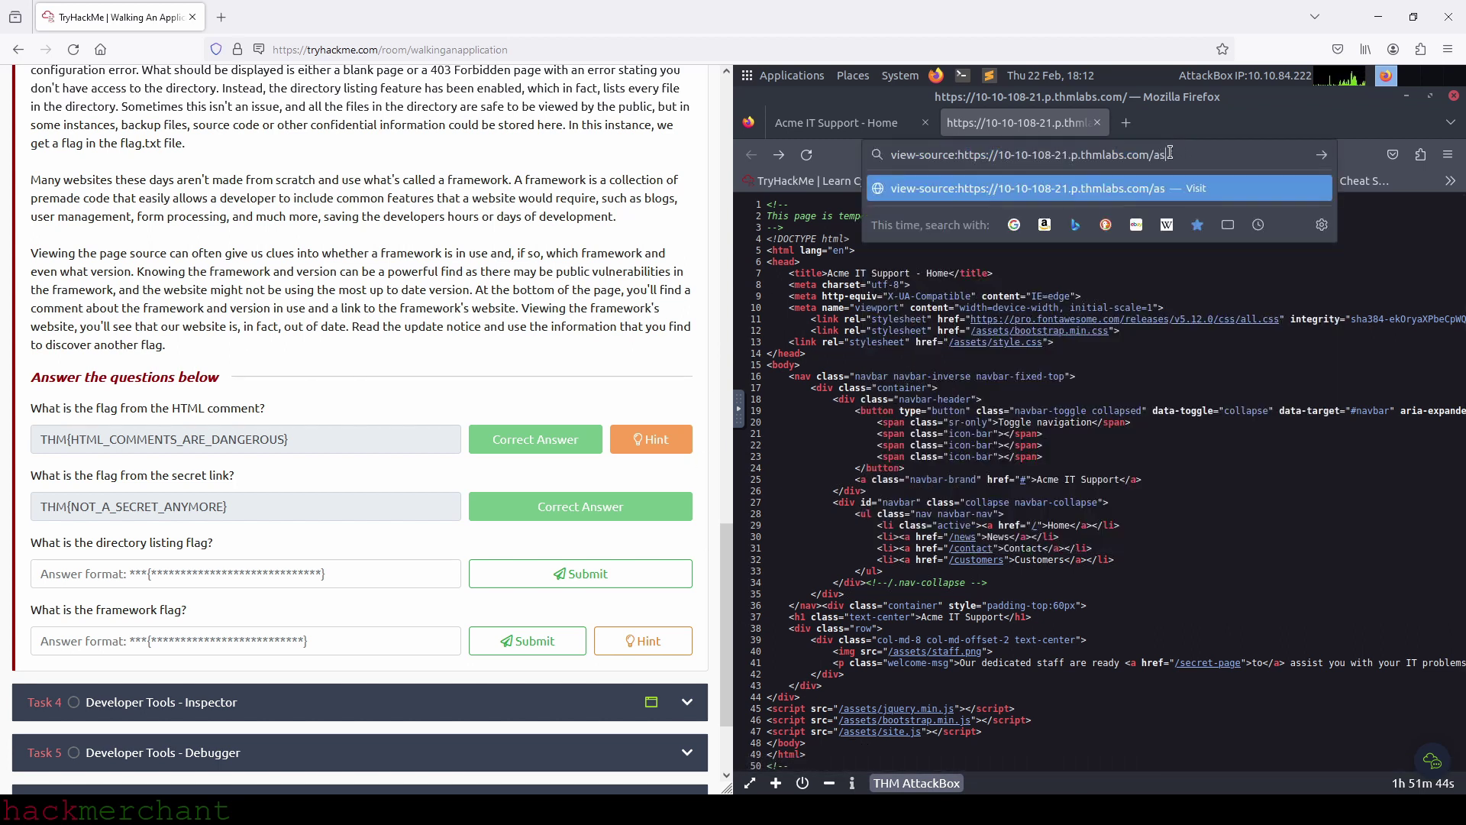
type("sets")
key("Return")
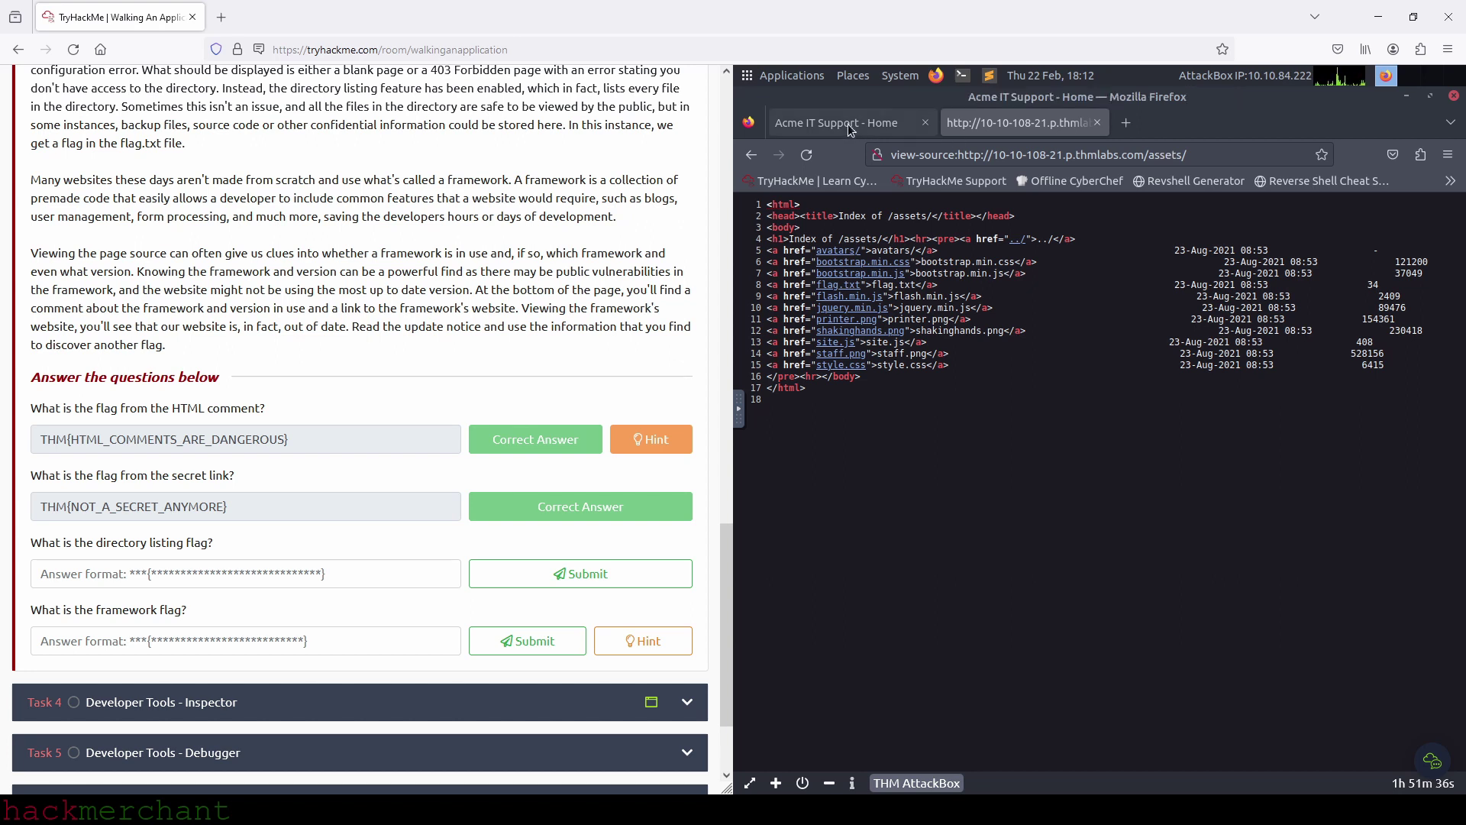
left_click(853, 130)
left_click(1130, 155)
left_click(1131, 155)
type("//10-10-108-21.p.thmlabs.com/")
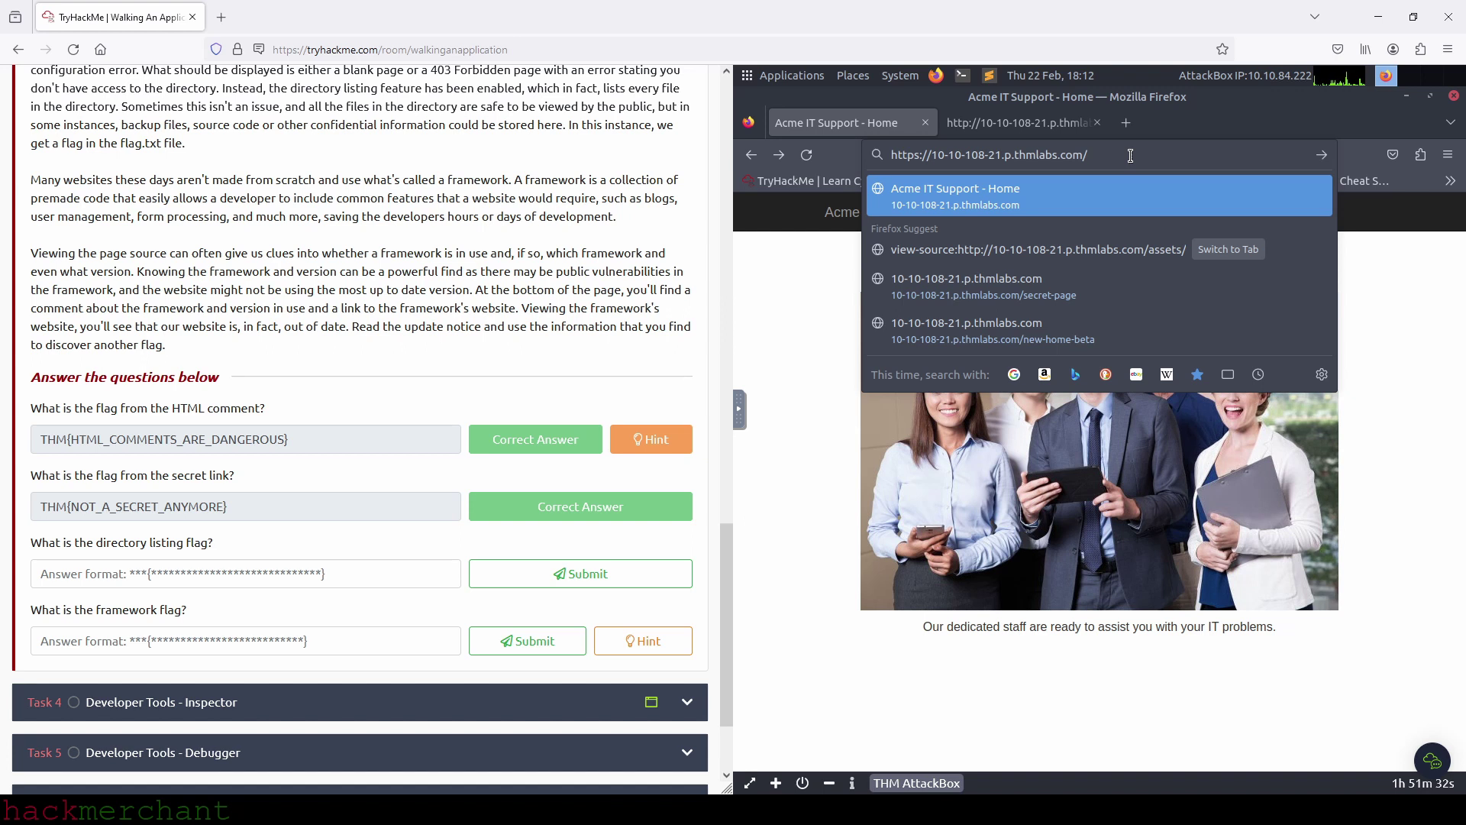
type("assets")
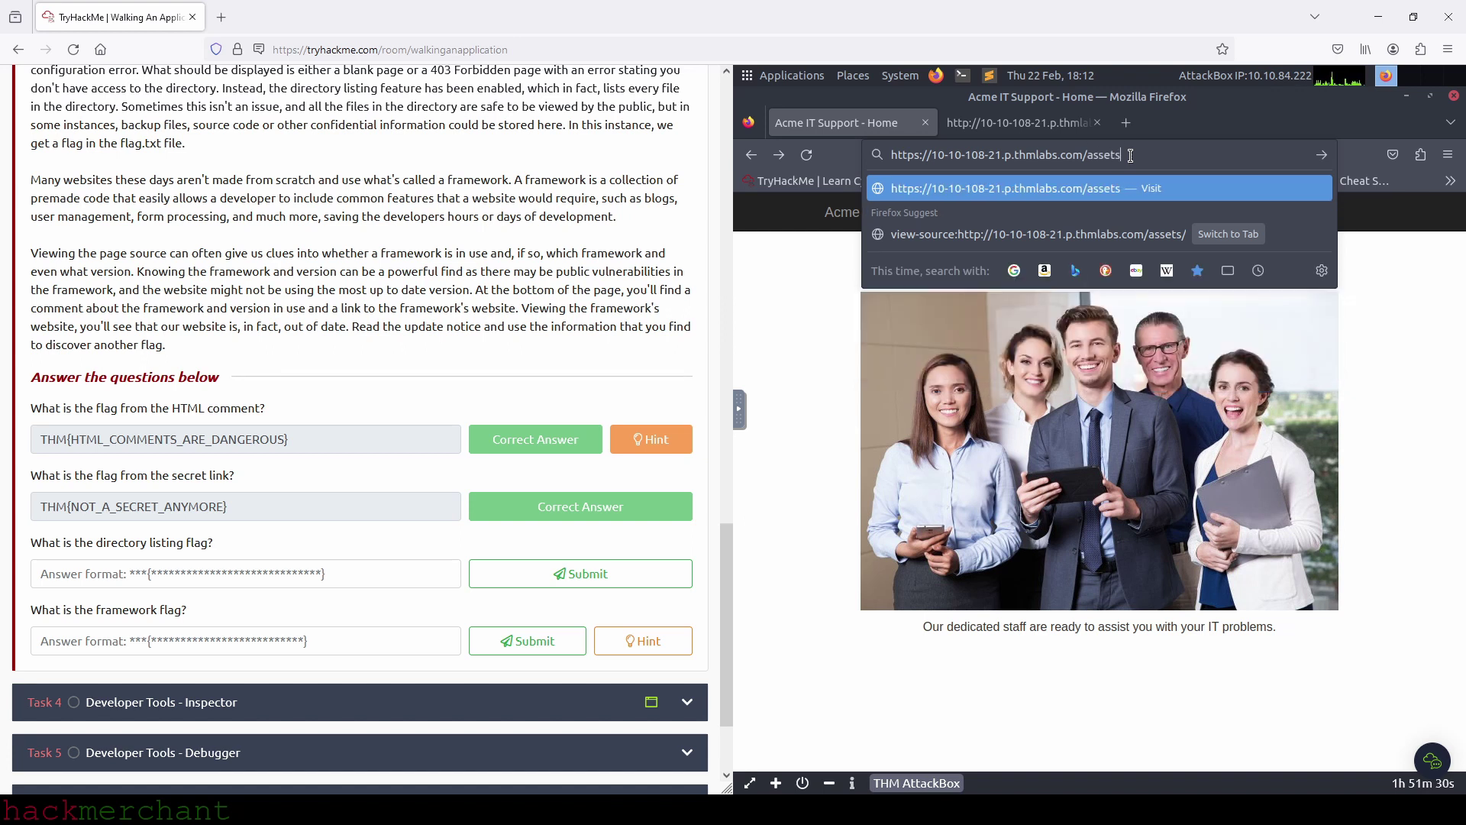
key("Return")
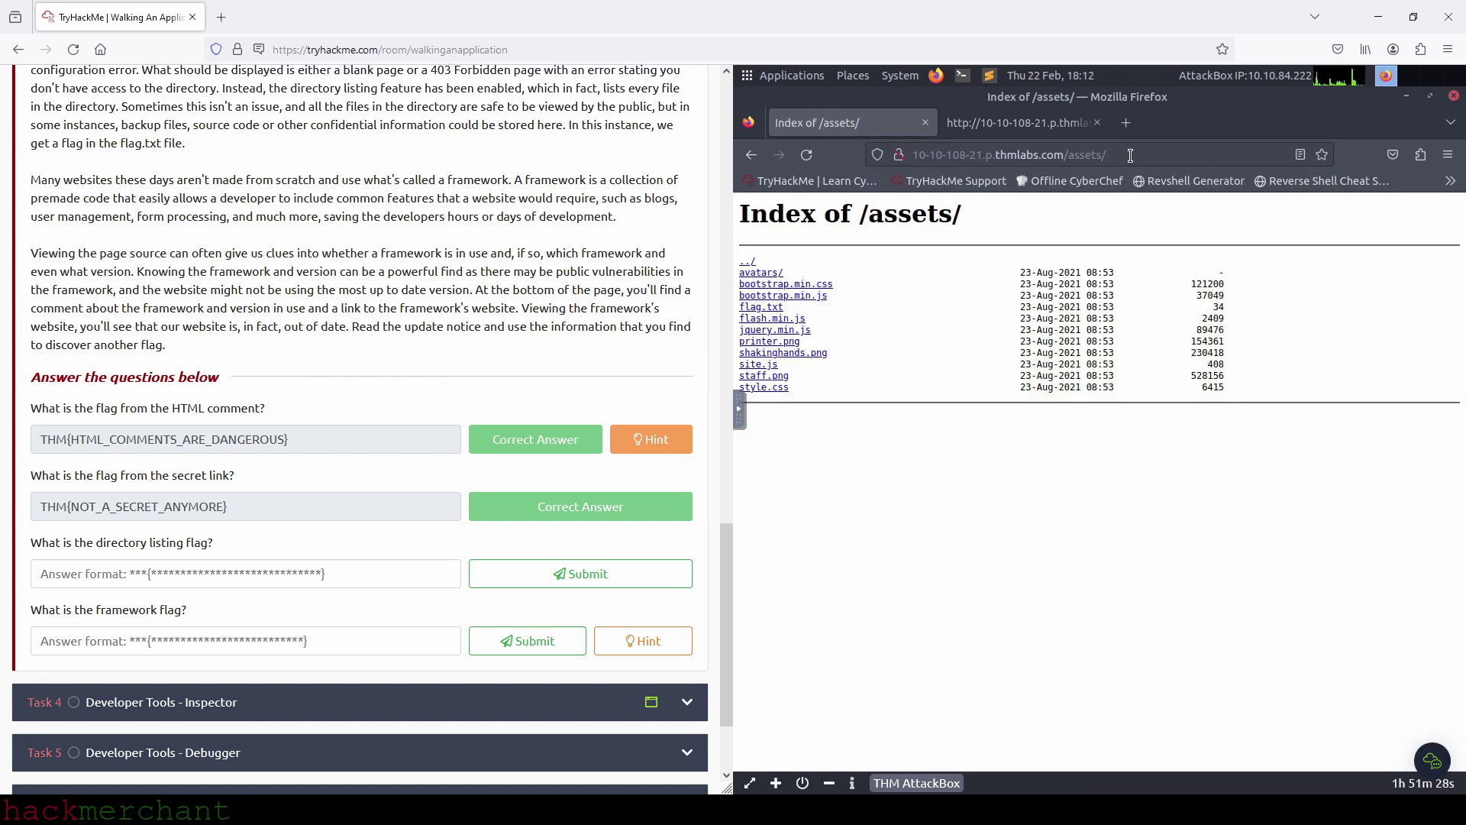
left_click(753, 156)
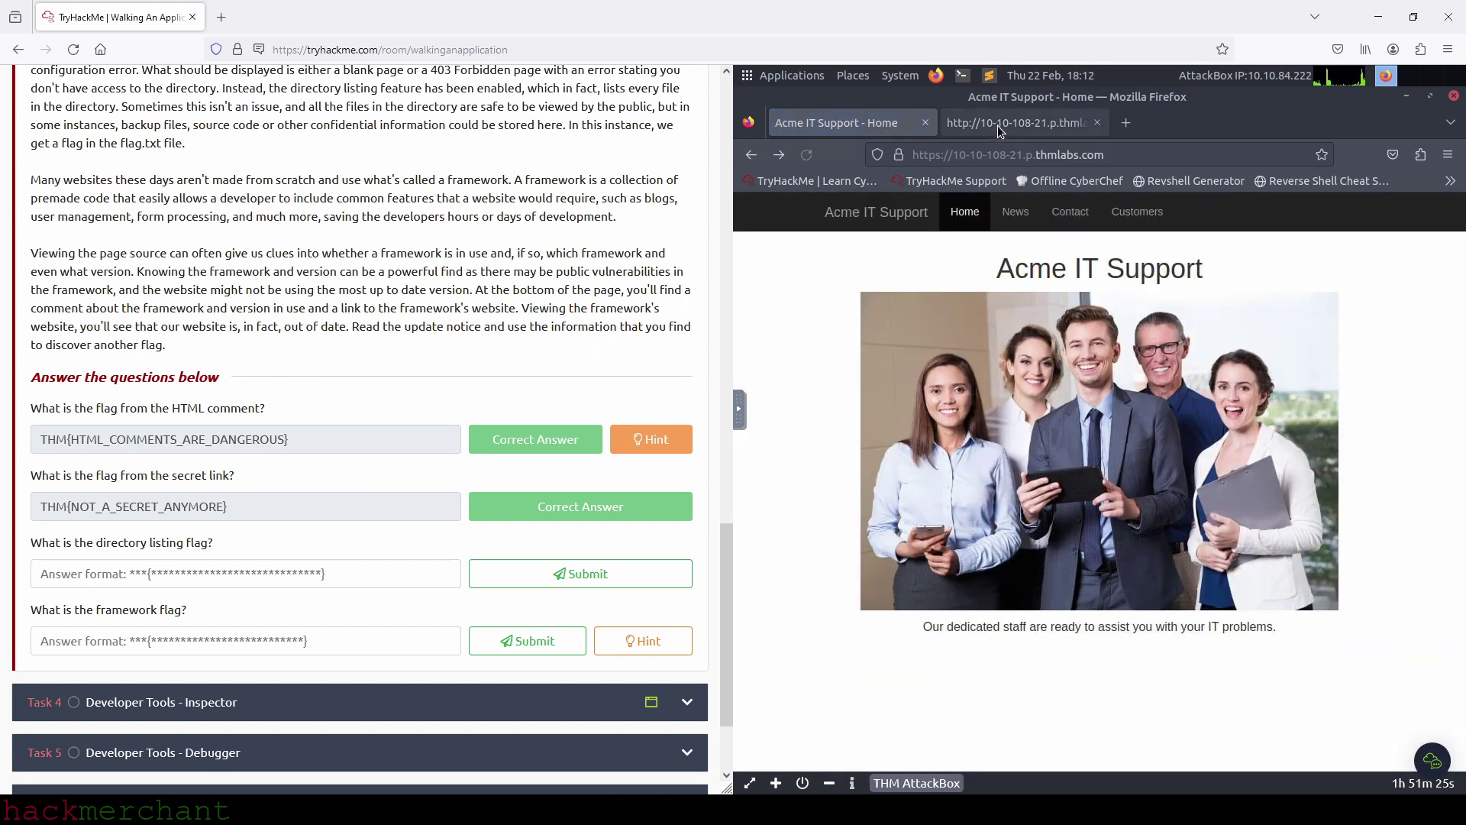
left_click(996, 126)
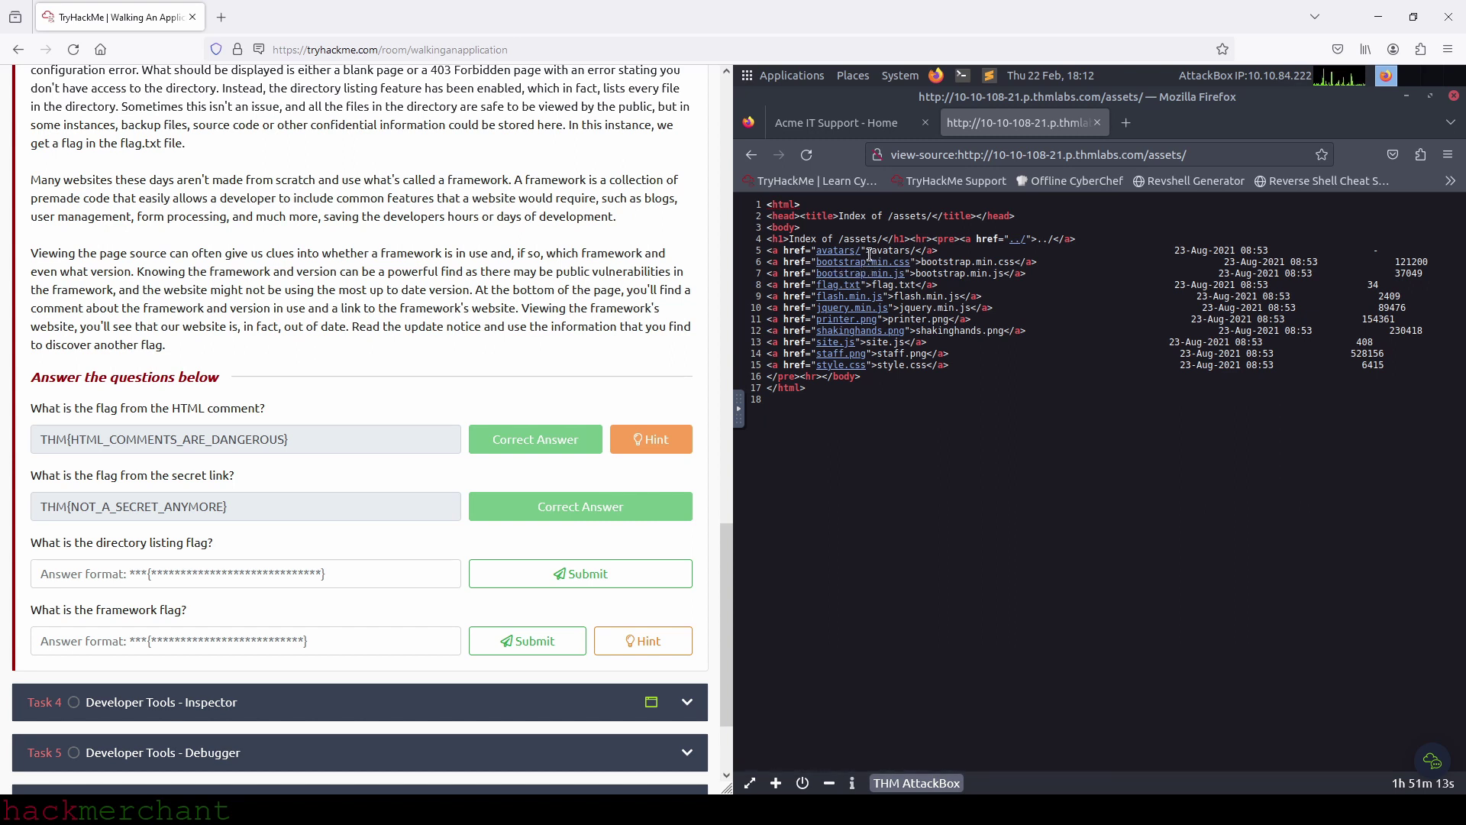
Step: Open flag.txt and submit THM{INVALID_DIRECTORY_PERMISSIONS} as the directory listing flag
left_click(832, 291)
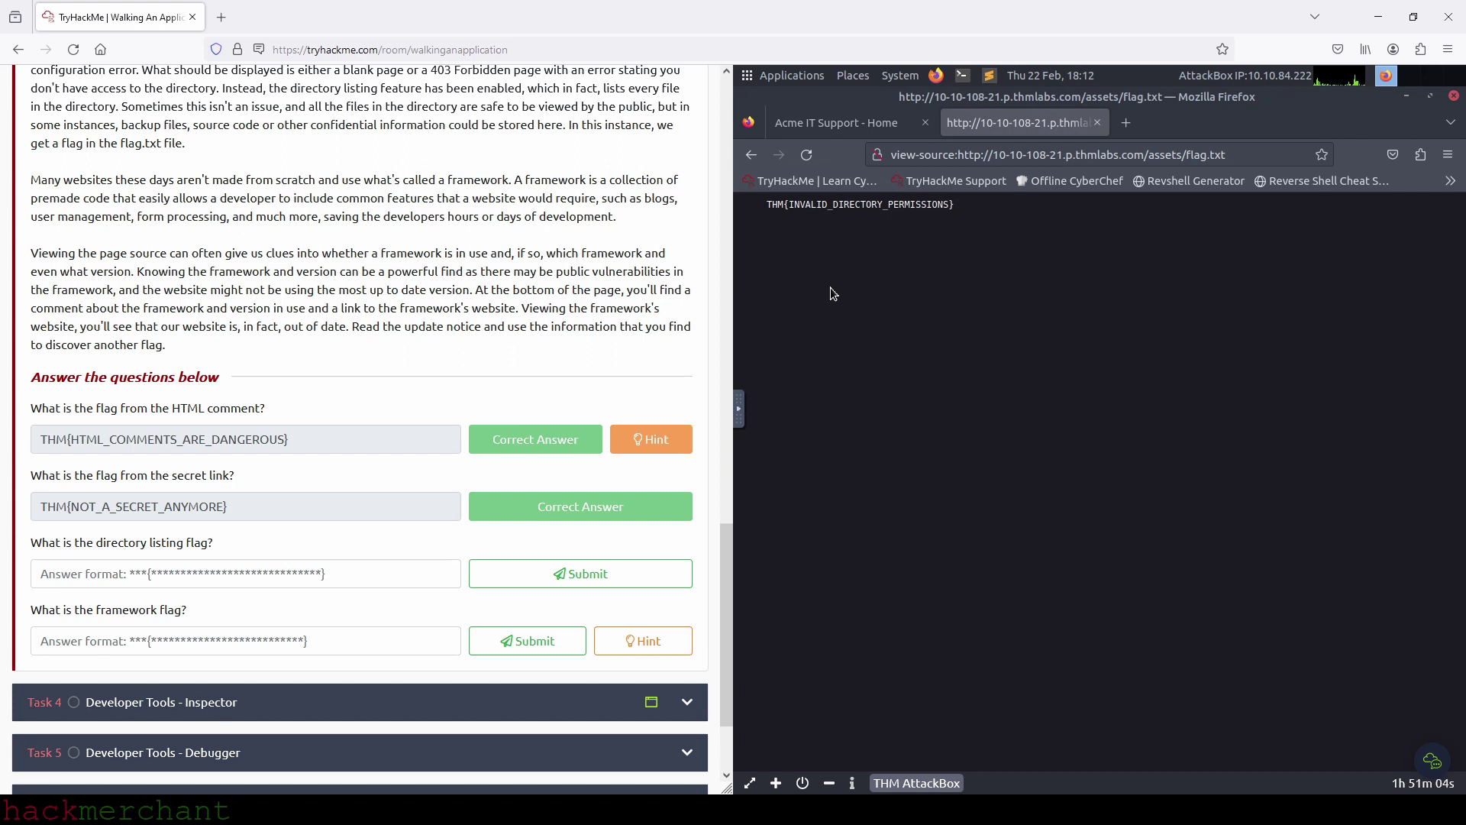
left_click_drag(957, 206, 767, 208)
key("ctrl+c")
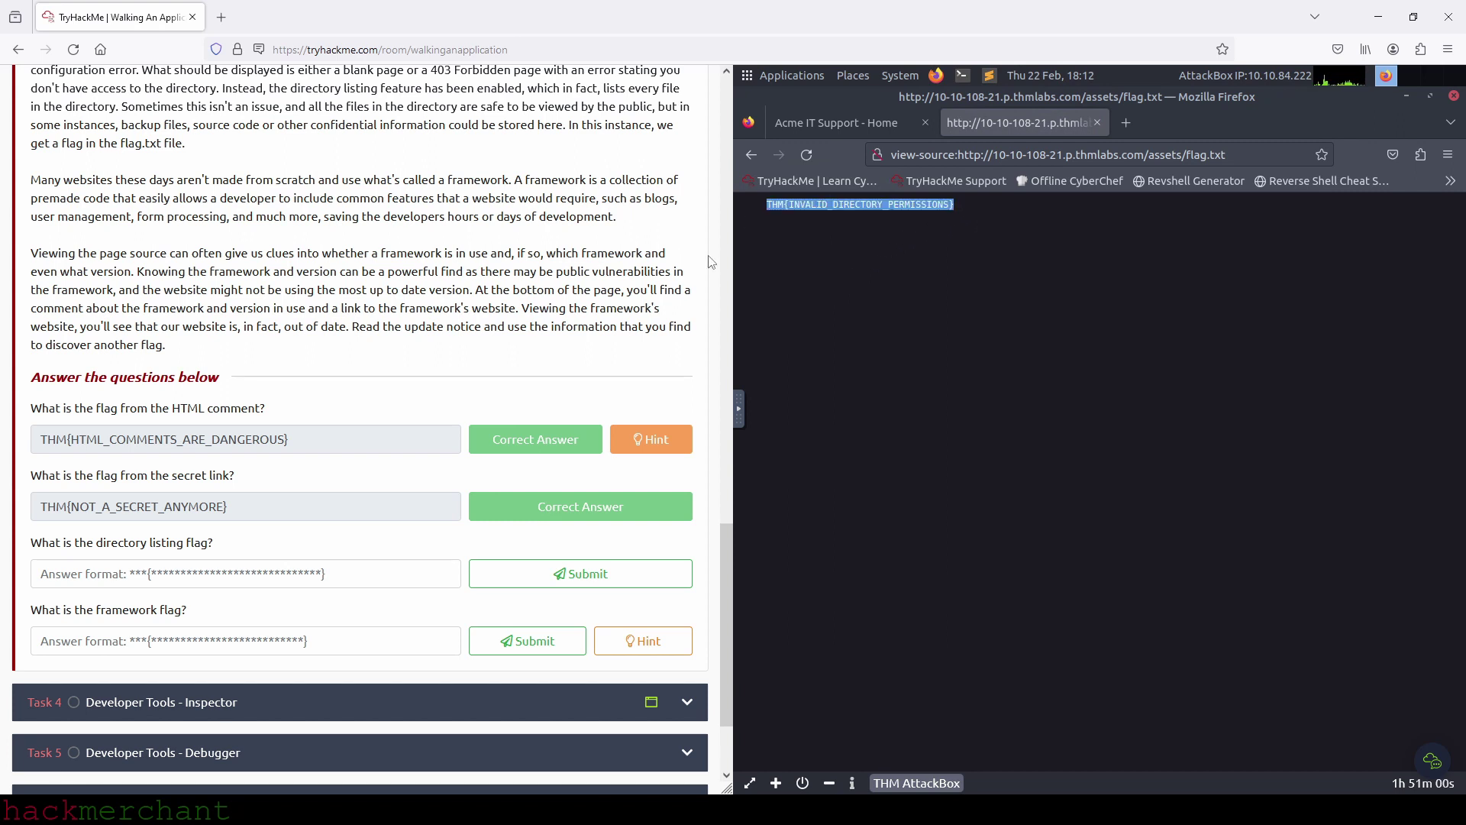
left_click(254, 583)
key("ctrl+v")
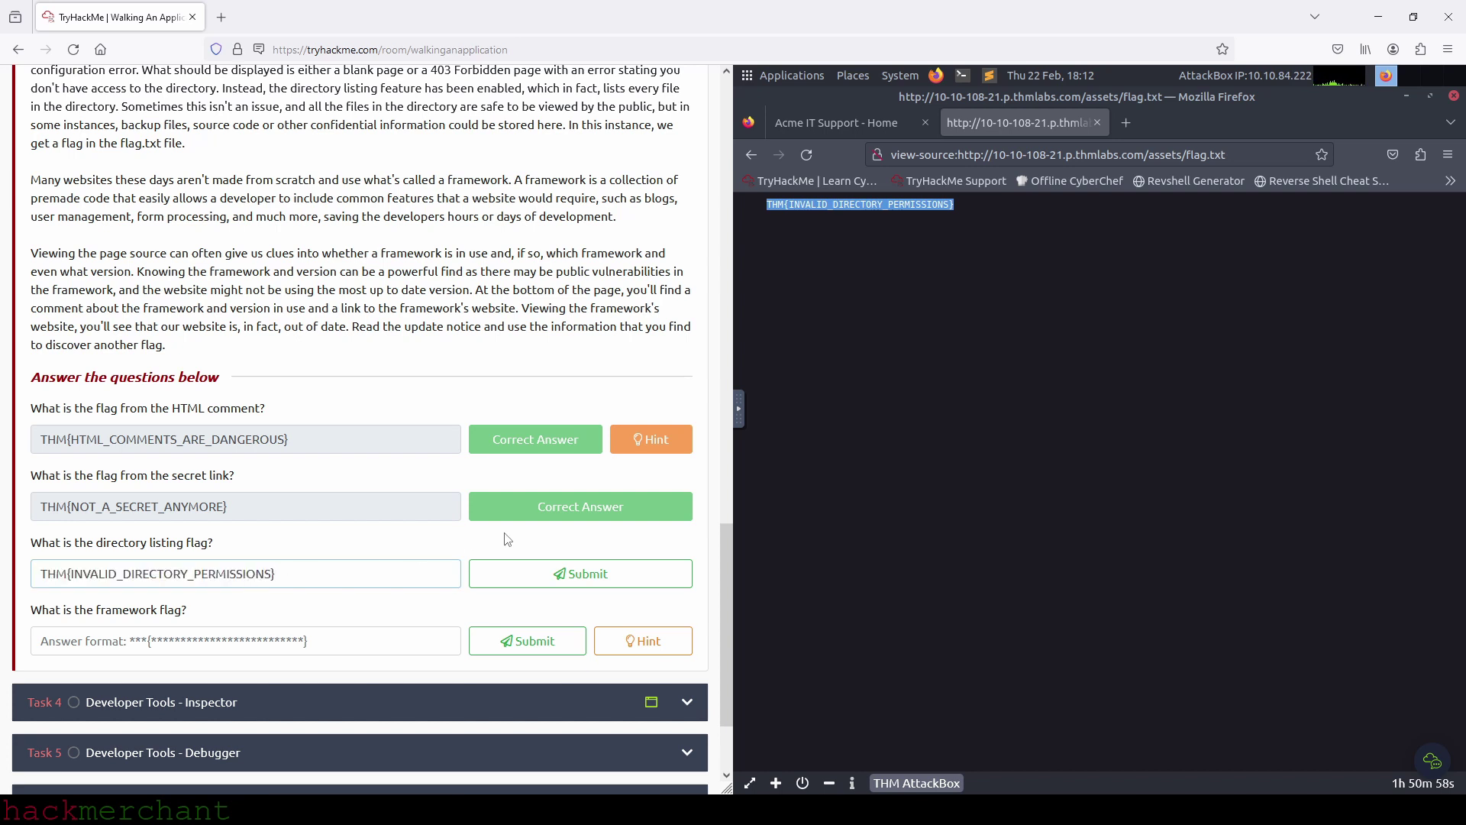
left_click(543, 573)
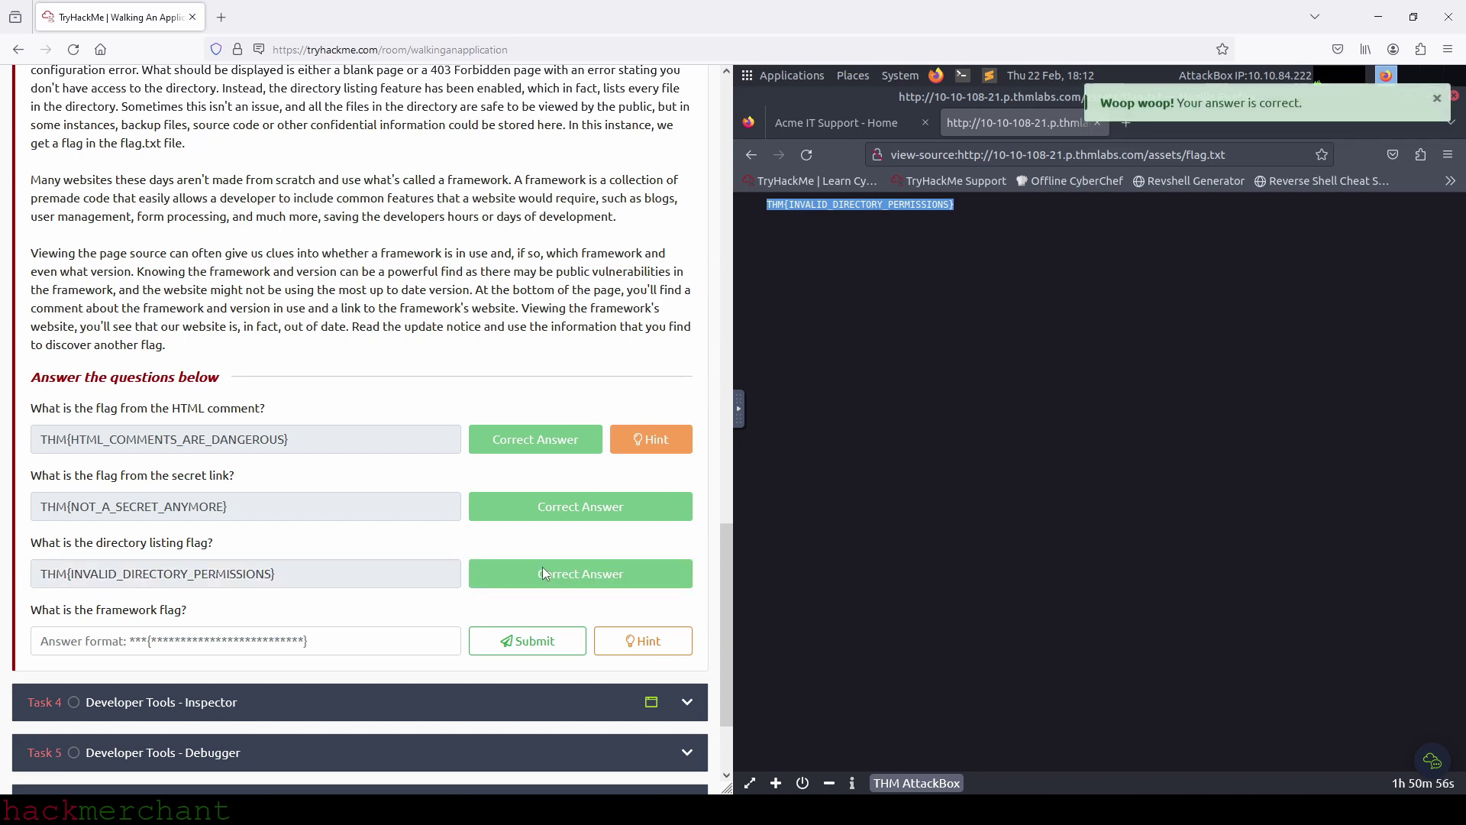
left_click(751, 155)
Step: In the home page source, open the THM Web Framework URL from the line-51 comment in a new tab
left_click(752, 158)
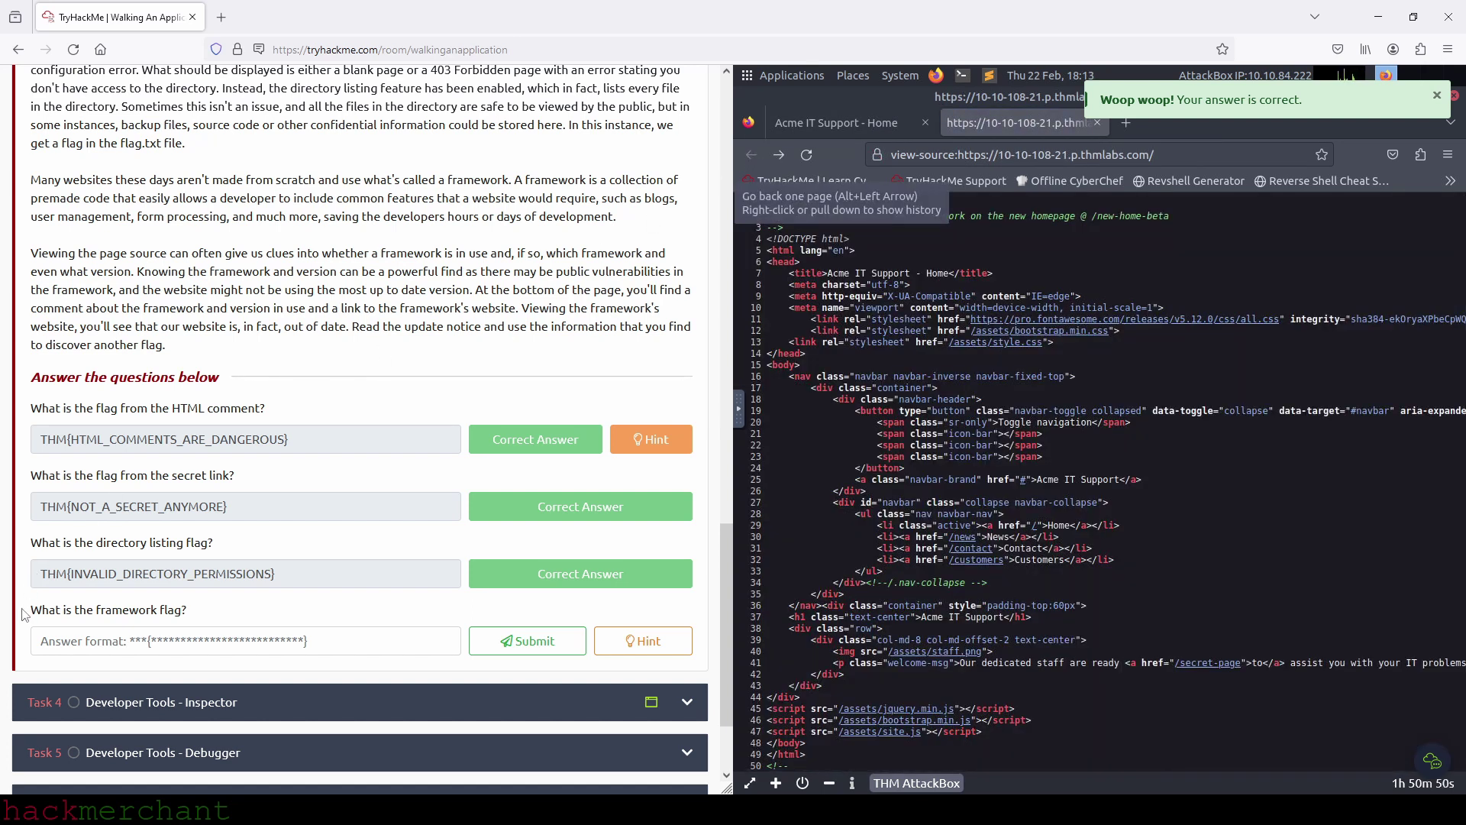
scroll(996, 622, "down", 1)
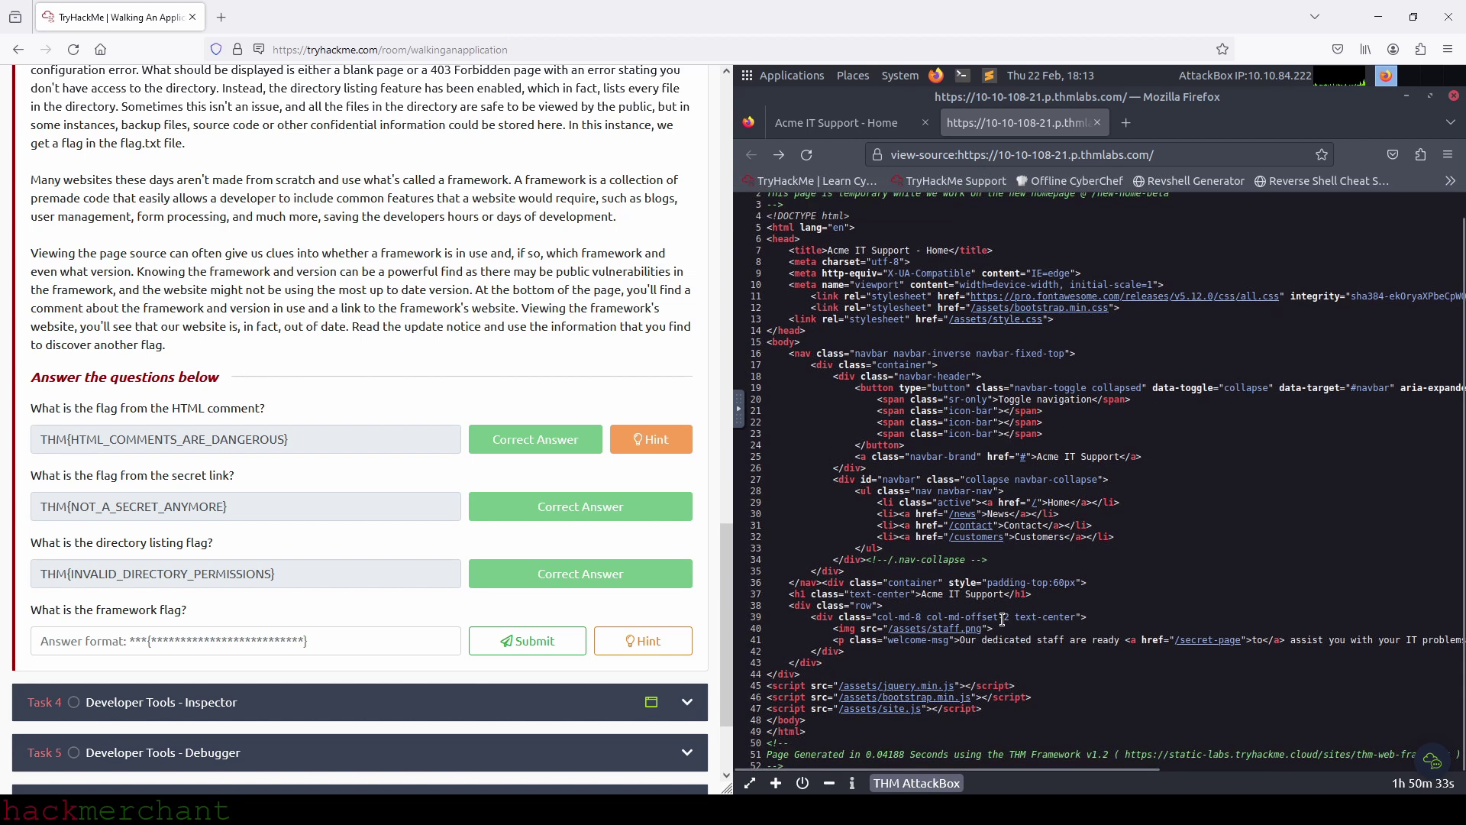
left_click_drag(1010, 754, 1109, 756)
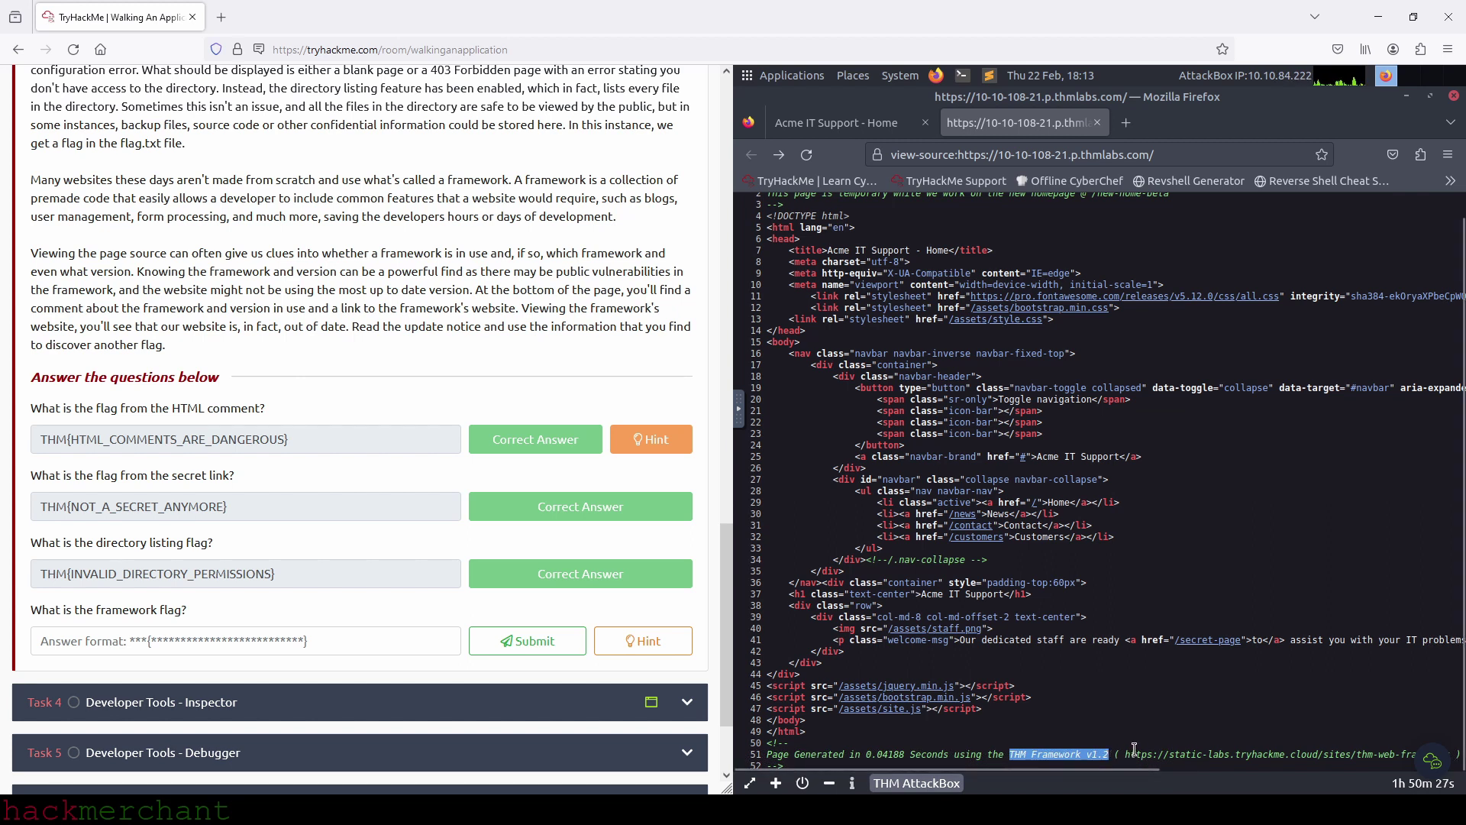
left_click_drag(1126, 755, 1450, 756)
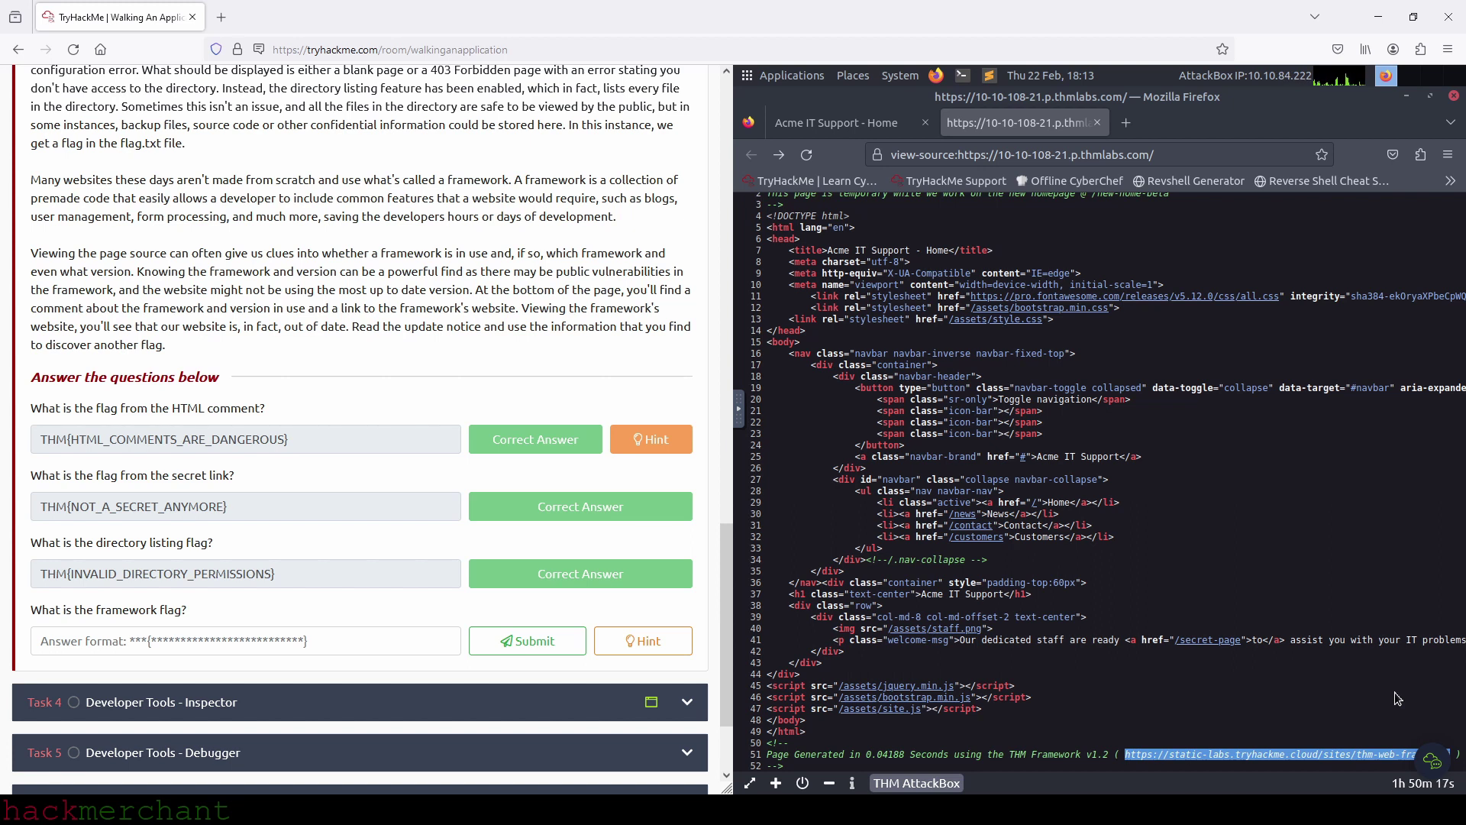
right_click(1301, 754)
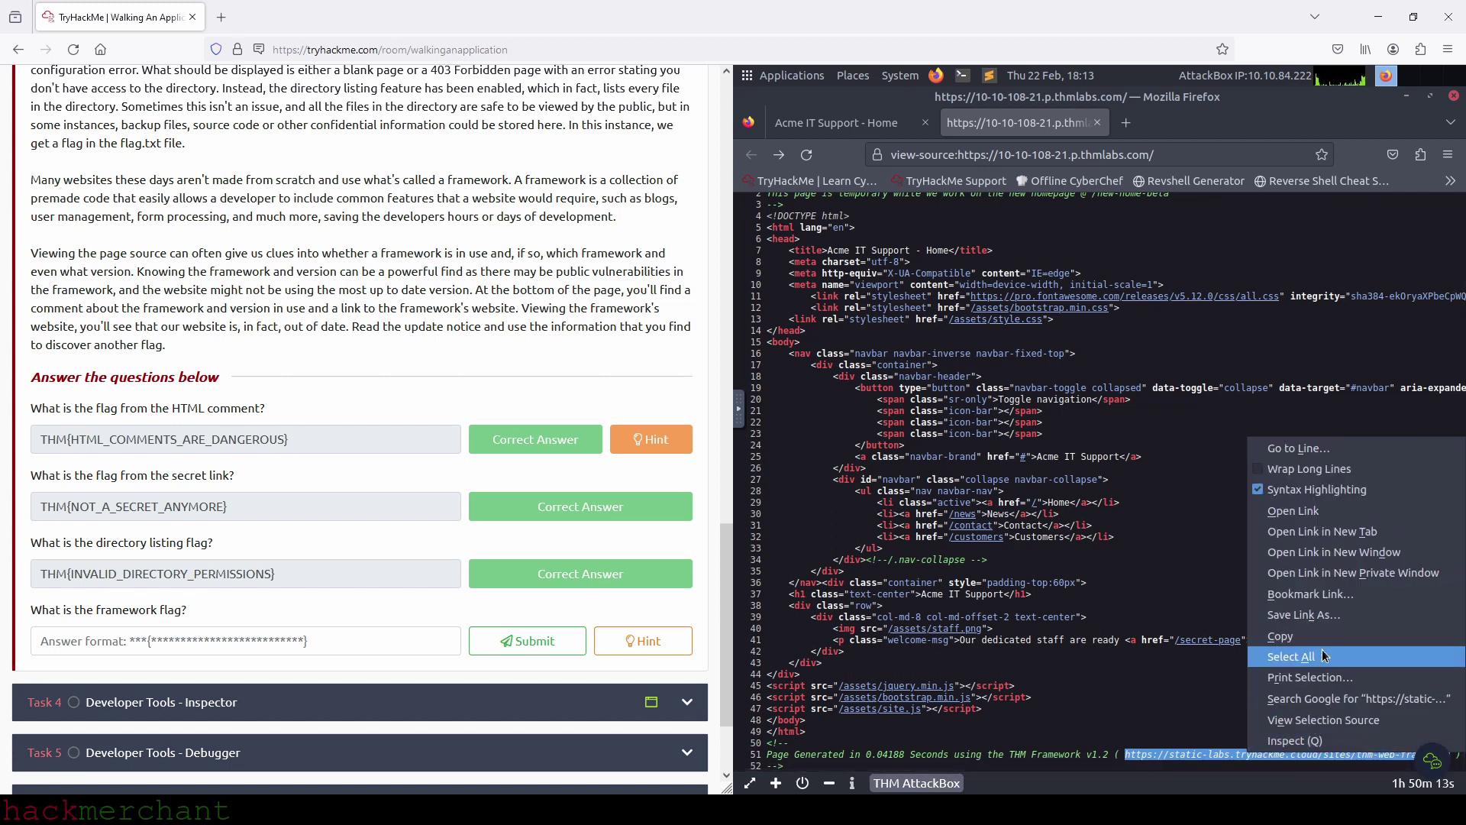
left_click(1331, 532)
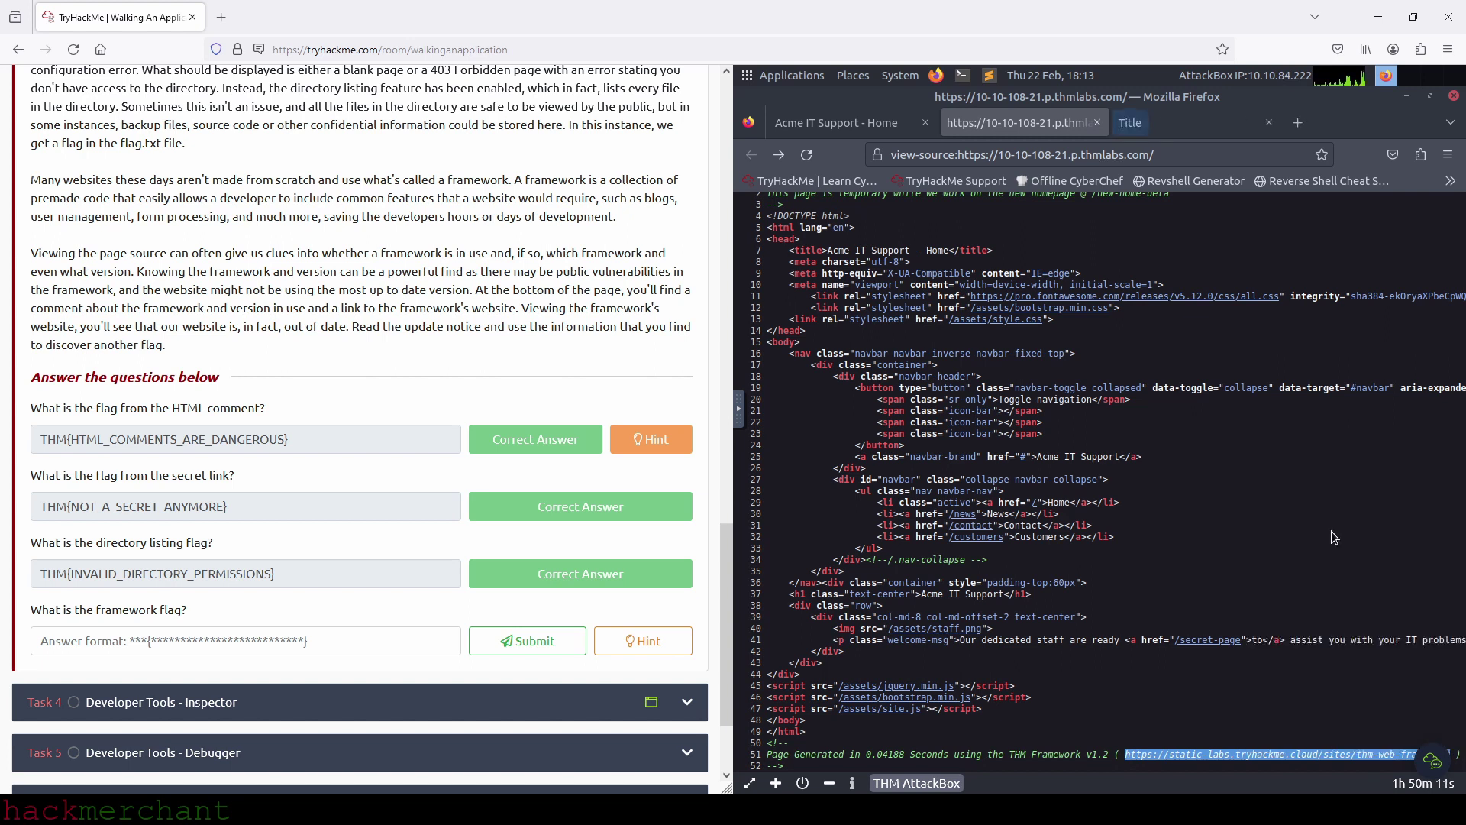
Step: Compare the framework site's Current Version 1.3 with the v1.2 noted in Acme's source
left_click(1148, 127)
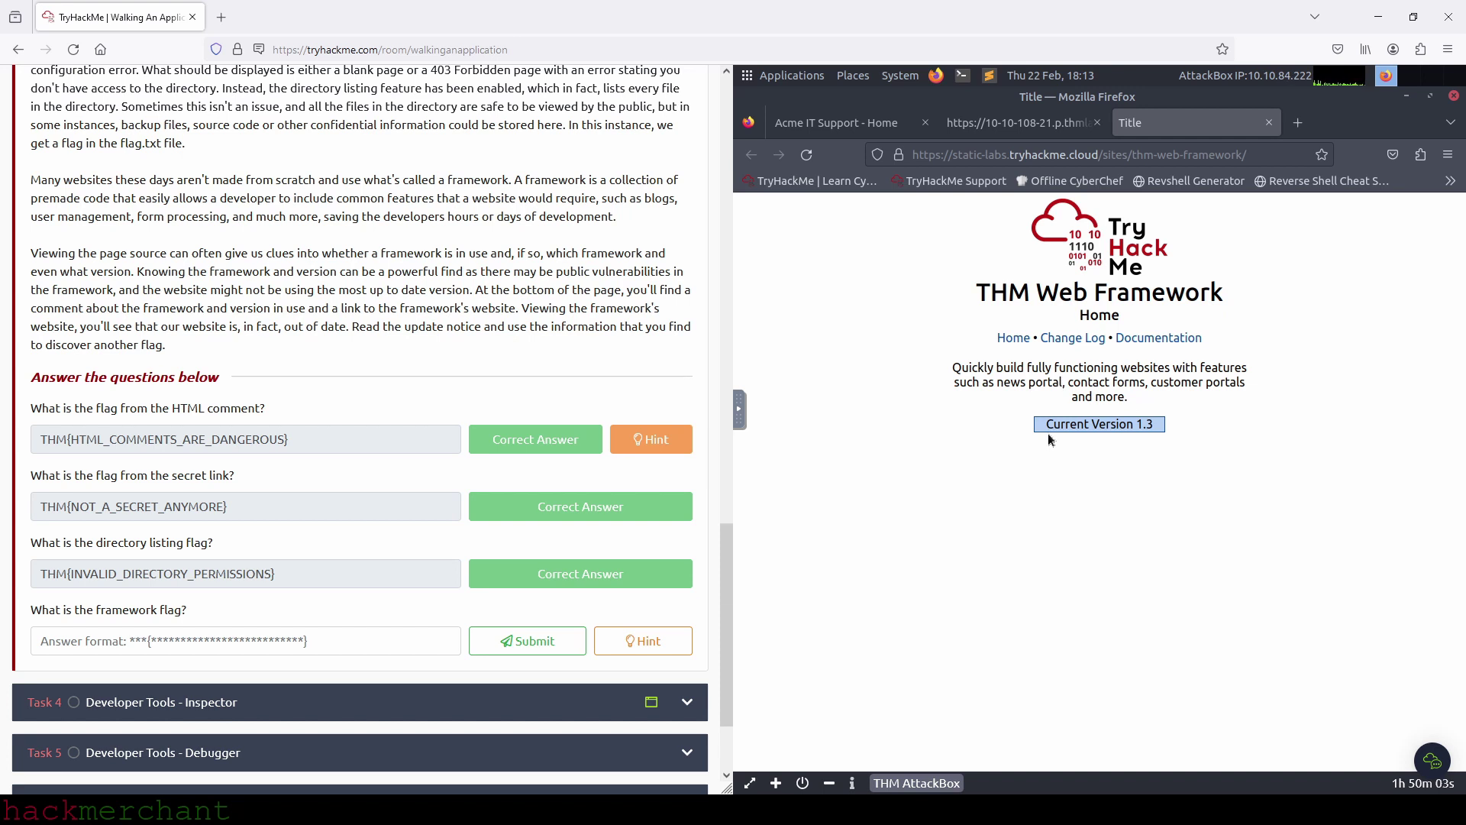
left_click(1014, 126)
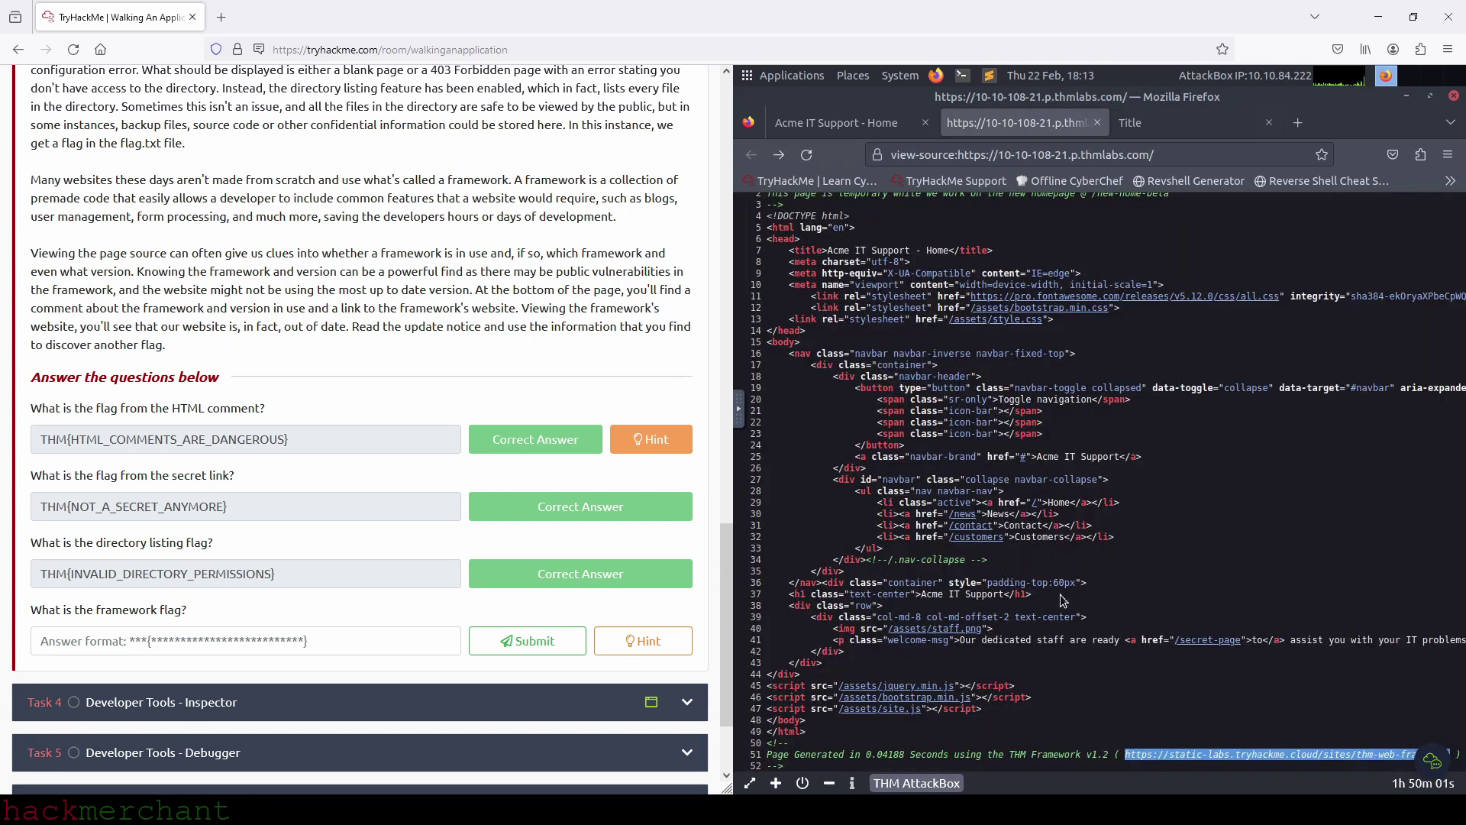
mouse_move(1090, 760)
left_mouse_down()
mouse_move(1418, 759)
mouse_move(1109, 760)
left_mouse_up()
left_click(1129, 125)
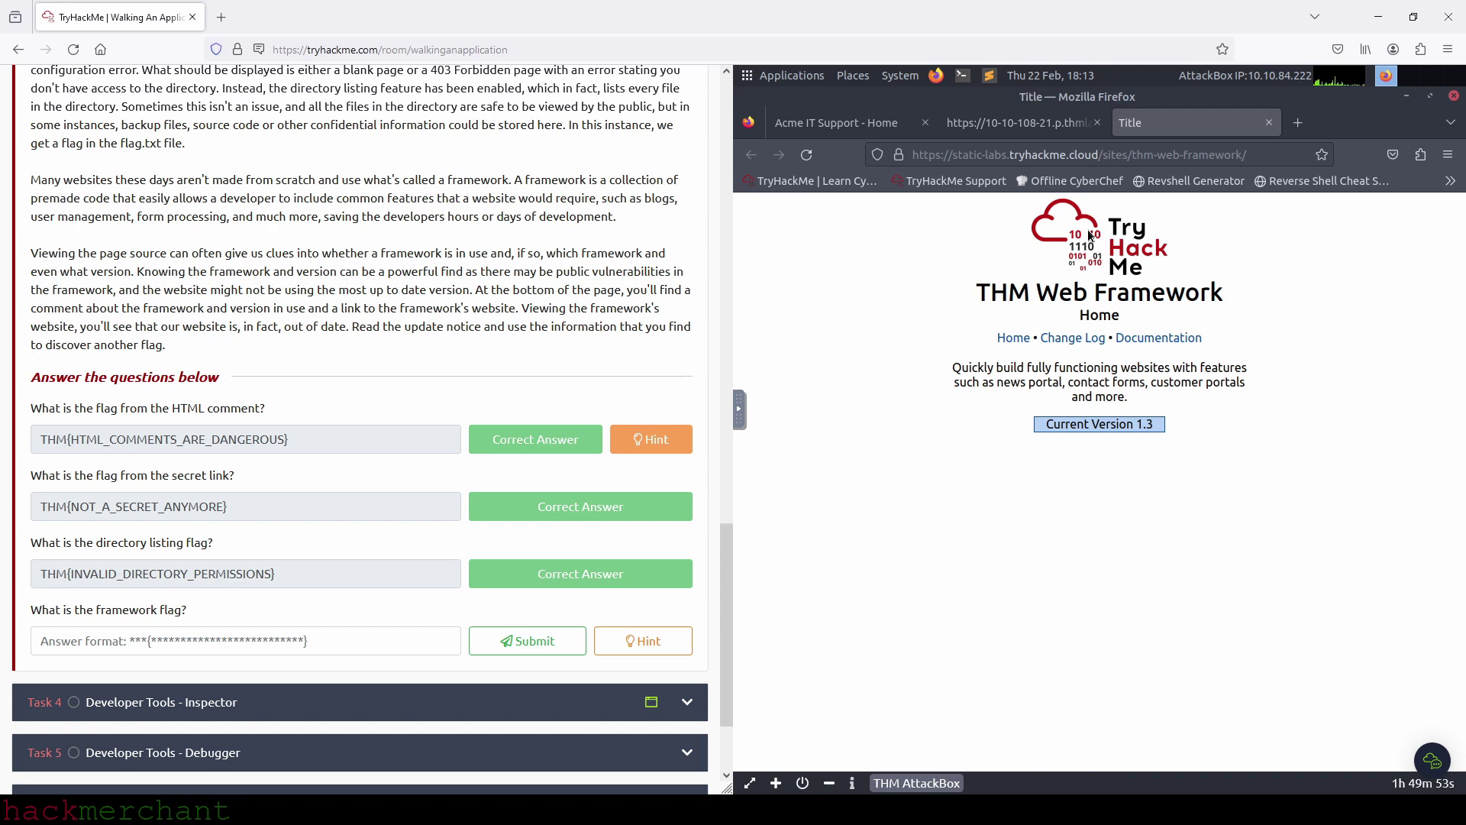
Step: Open the framework's Change Log and highlight /tmp.zip in the Version 1.3 note
left_click(1079, 345)
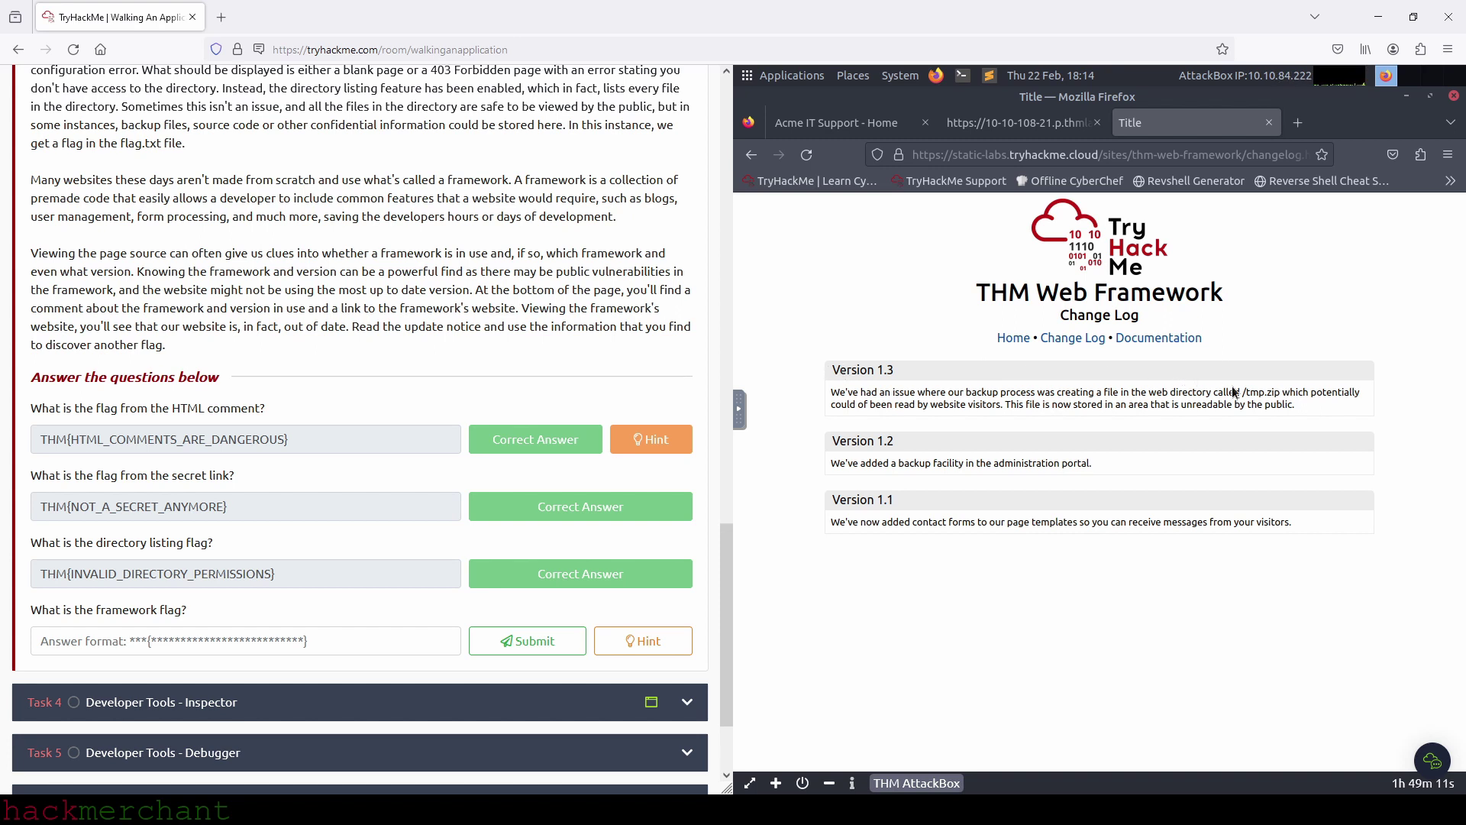
left_click_drag(1244, 395, 1278, 393)
left_click(1257, 389)
left_click_drag(1241, 390, 1279, 391)
key("ctrl+c")
Step: Append /tmp.zip to the Acme site address to download the backup archive
left_click(872, 124)
left_click(1121, 155)
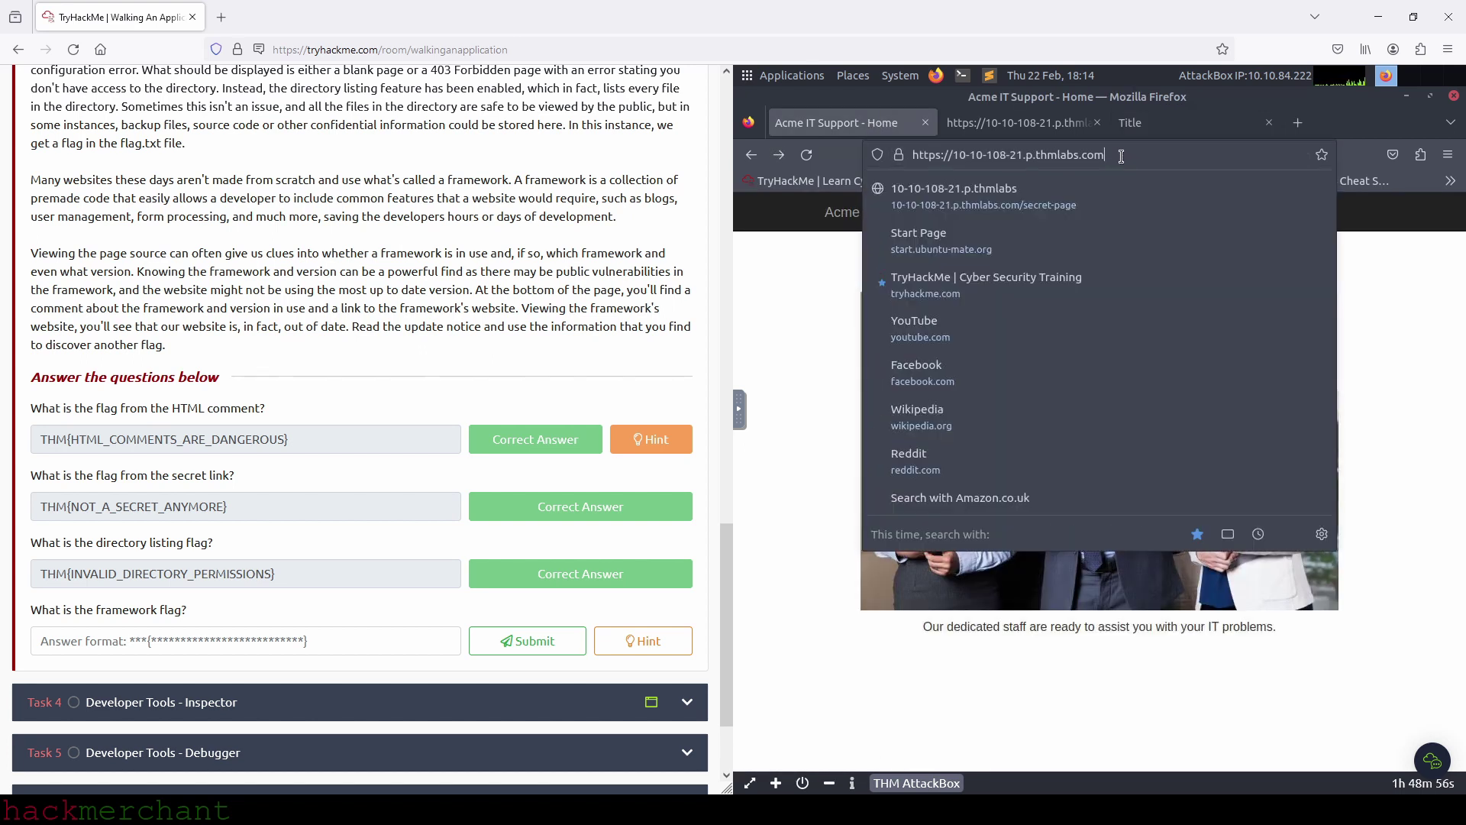
key("ctrl+v")
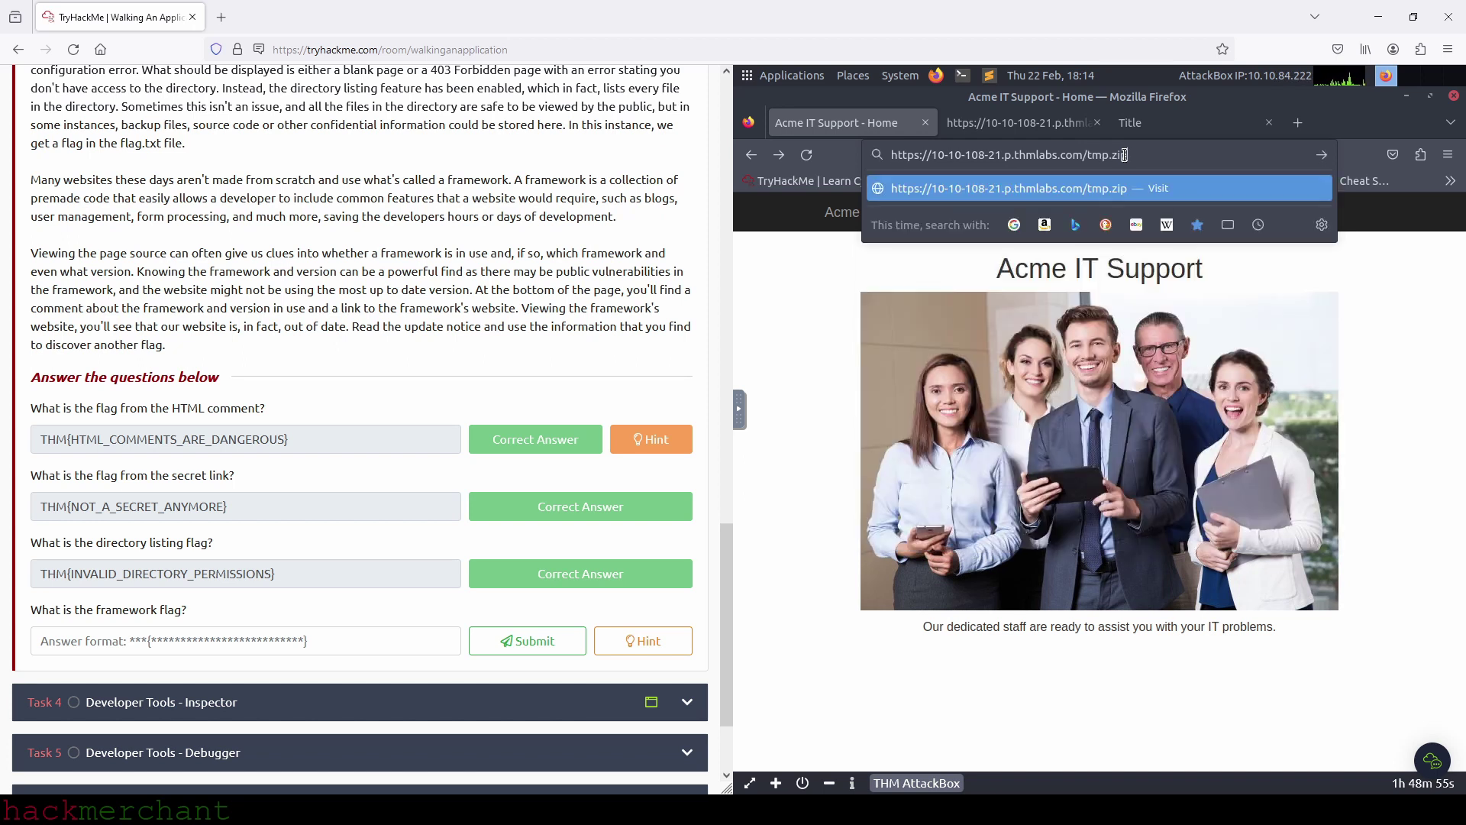
key("Return")
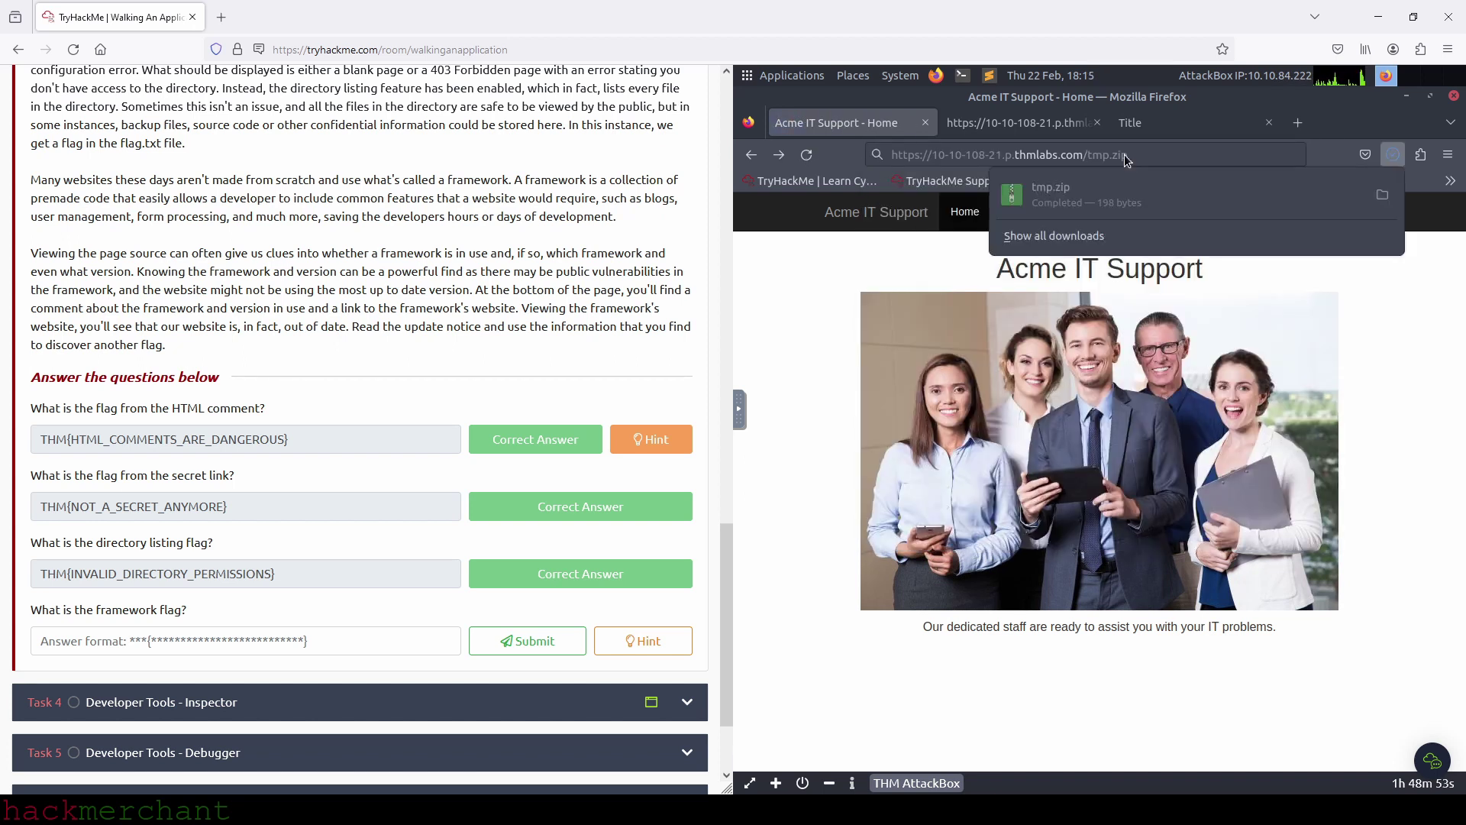
Step: Open tmp.zip in Engrampa and copy the flag from its flag.txt
left_click(1383, 196)
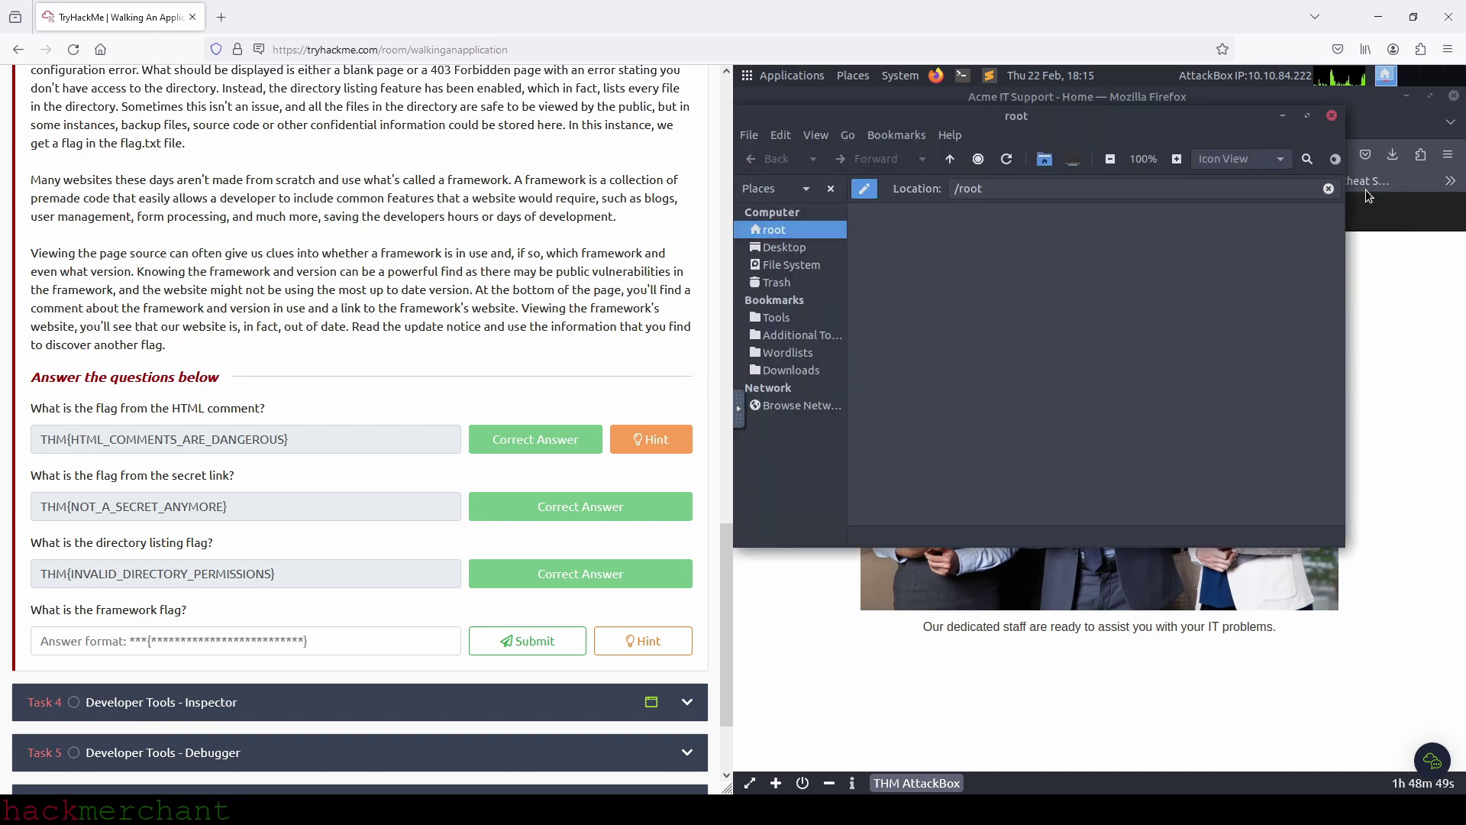
right_click(1158, 358)
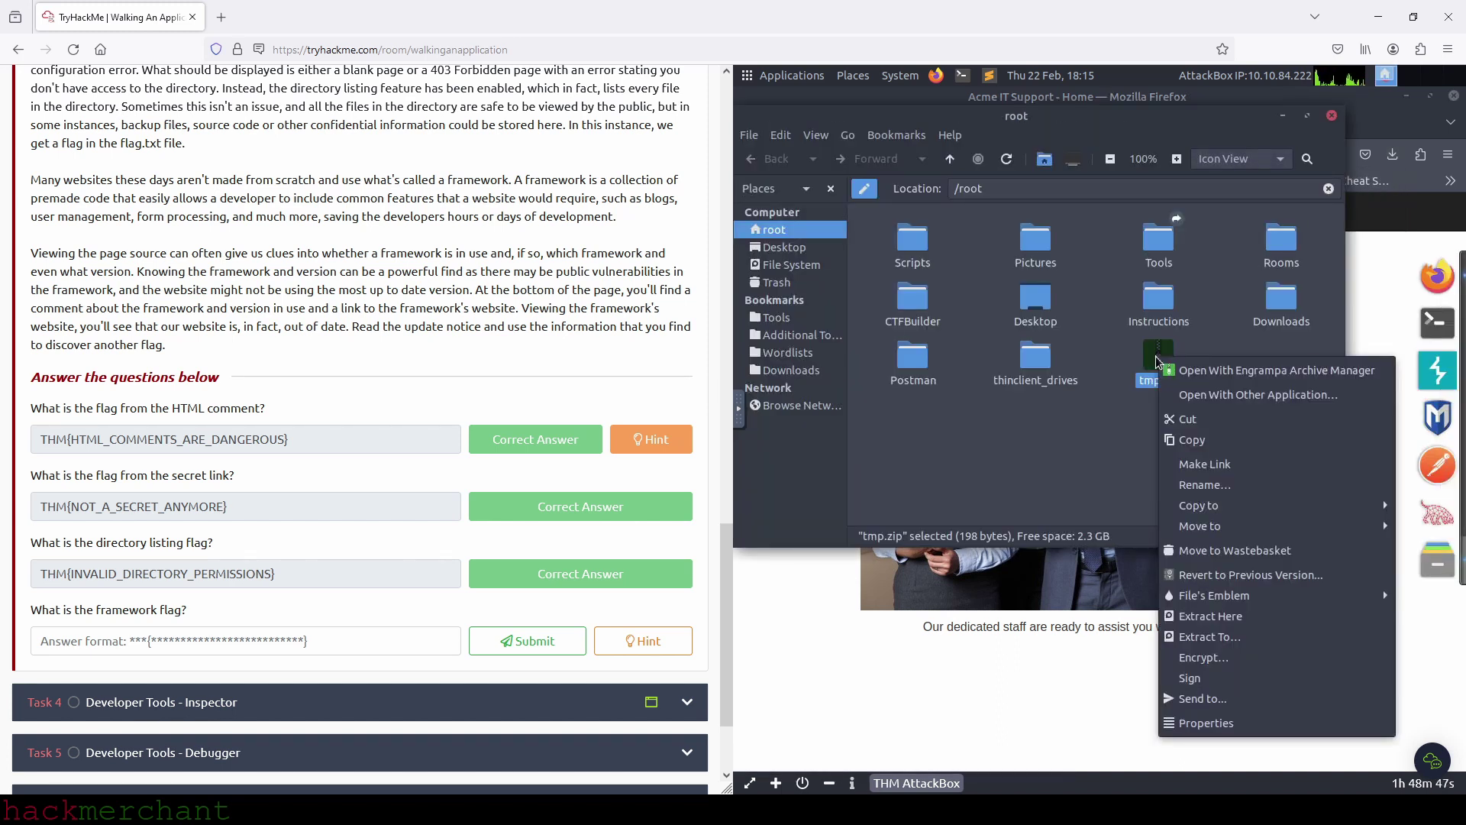
left_click(1189, 368)
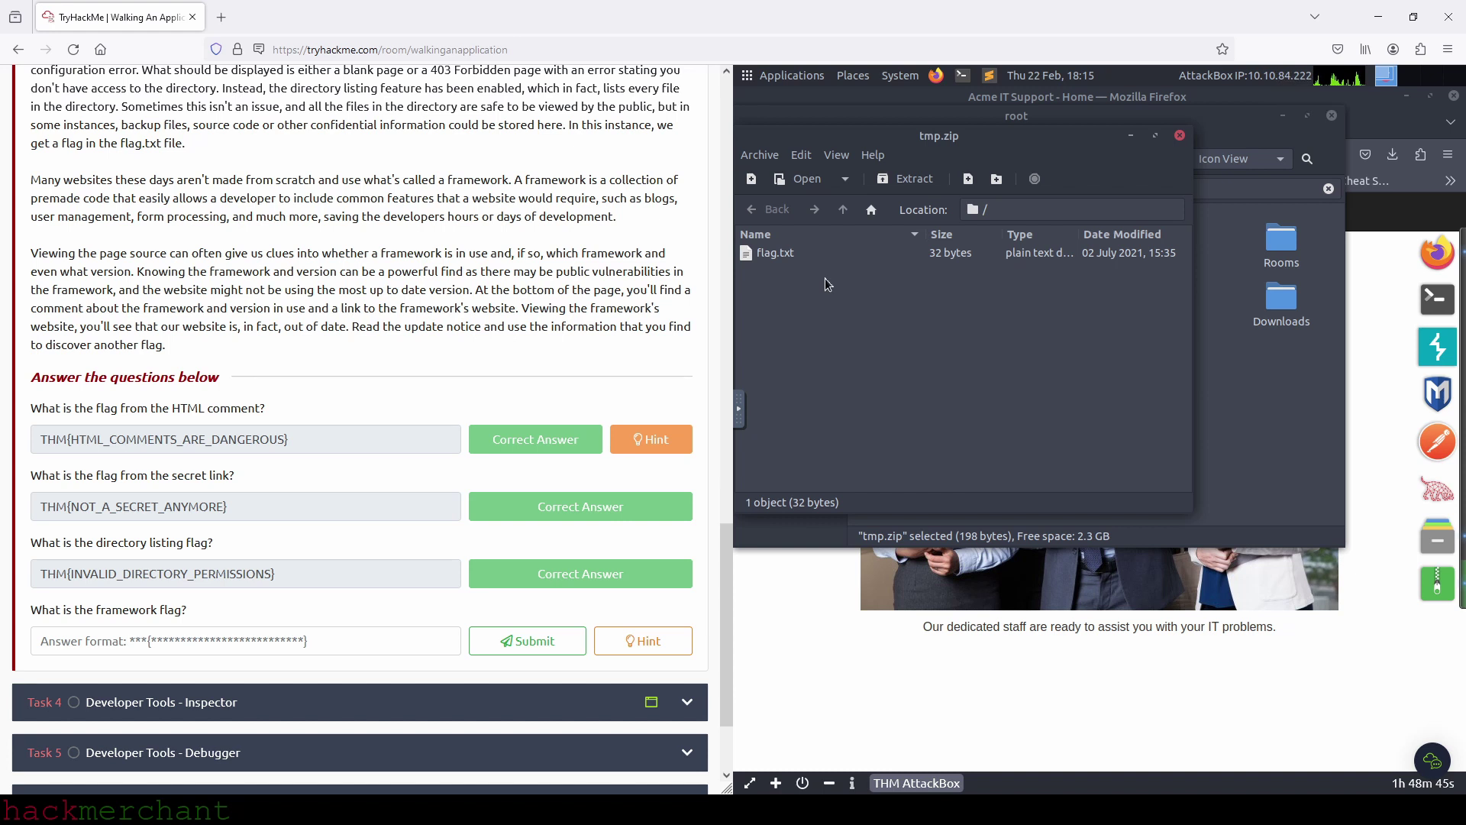
double_click(769, 255)
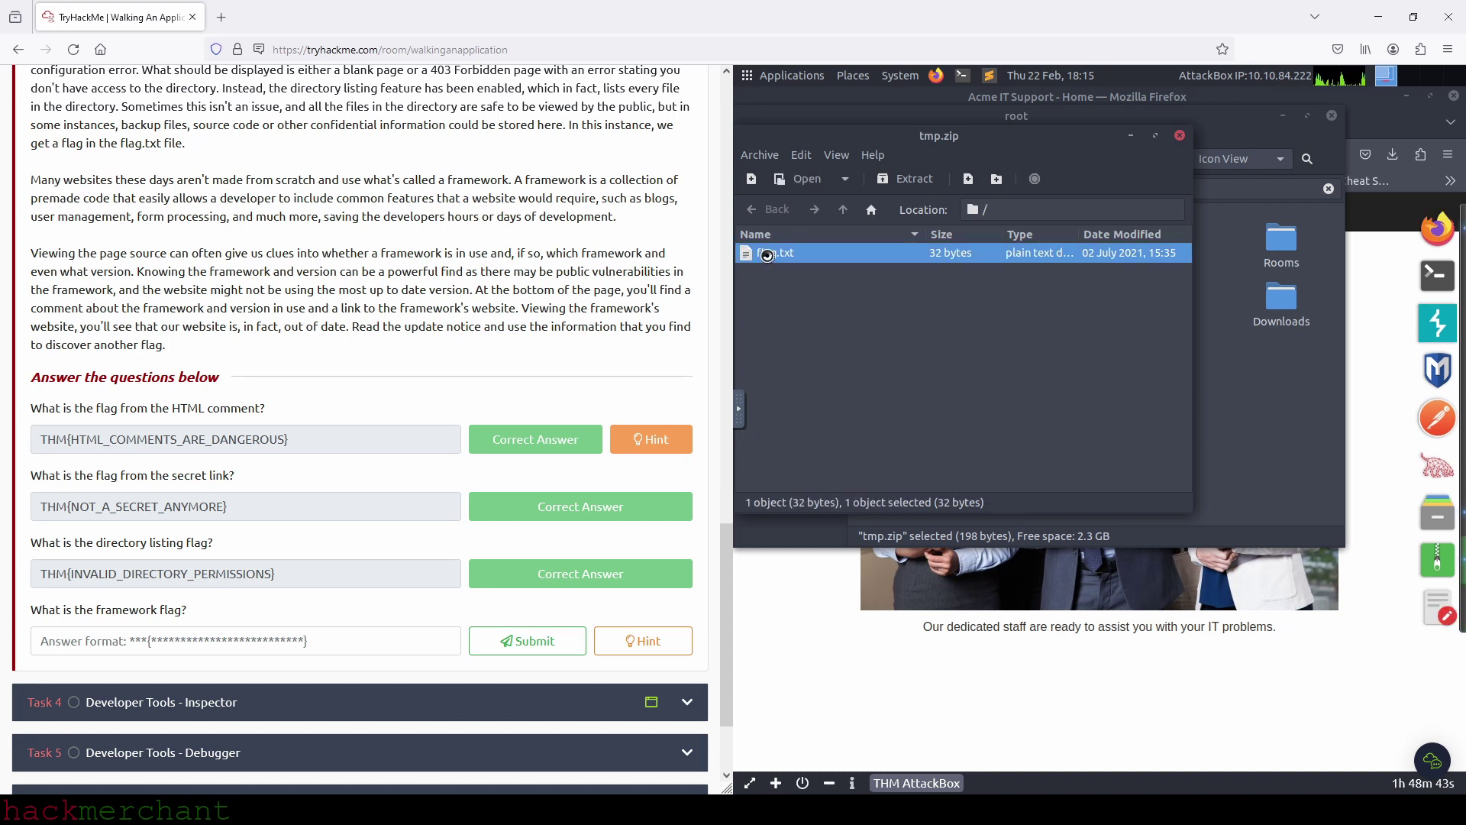
left_click_drag(969, 247, 756, 249)
key("ctrl+c")
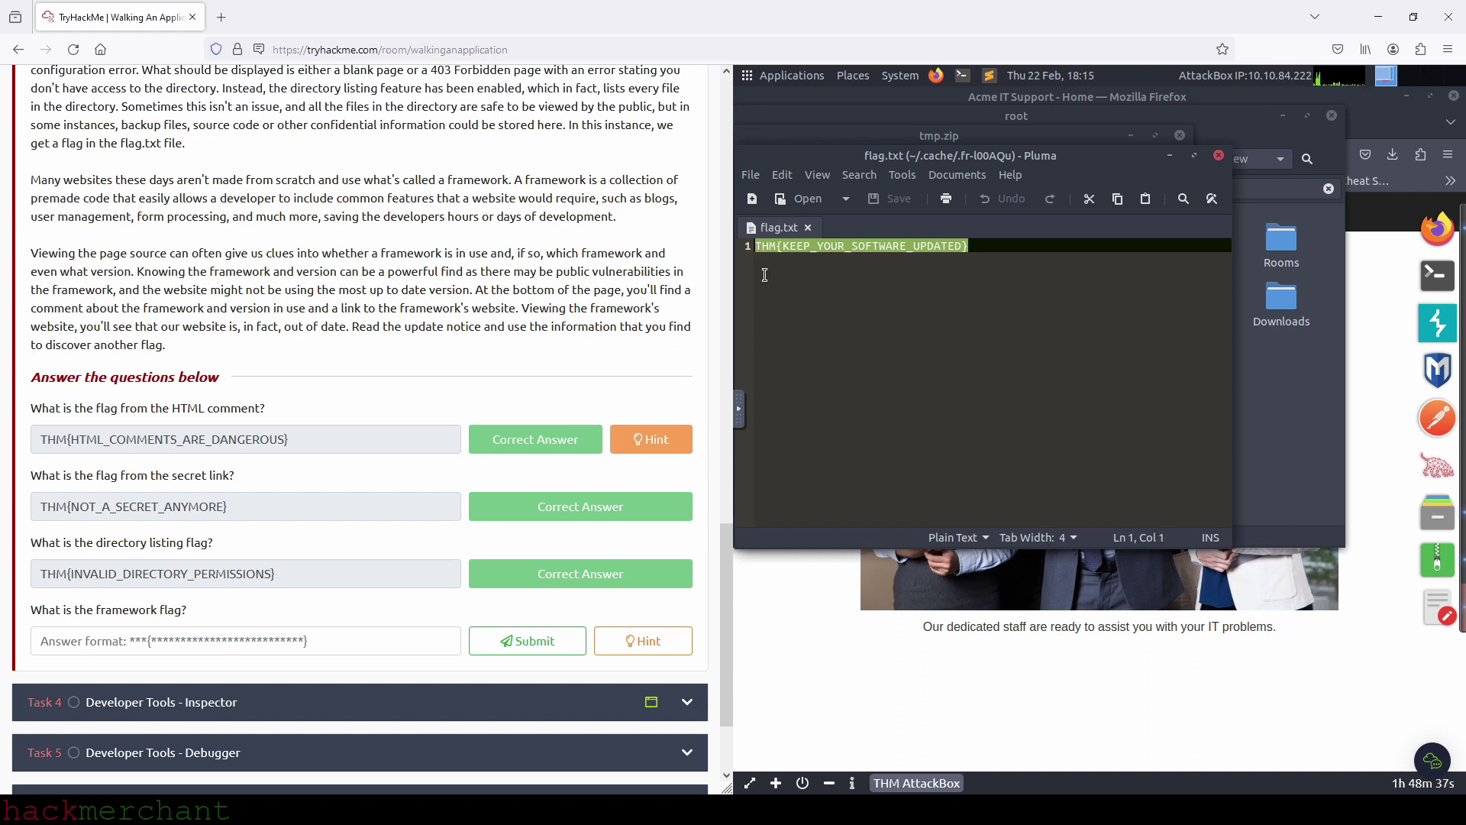
Step: Submit THM{KEEP_YOUR_SOFTWARE_UPDATED} as the framework flag, then close the editor and folder windows
left_click(161, 640)
key("ctrl+v")
left_click(506, 640)
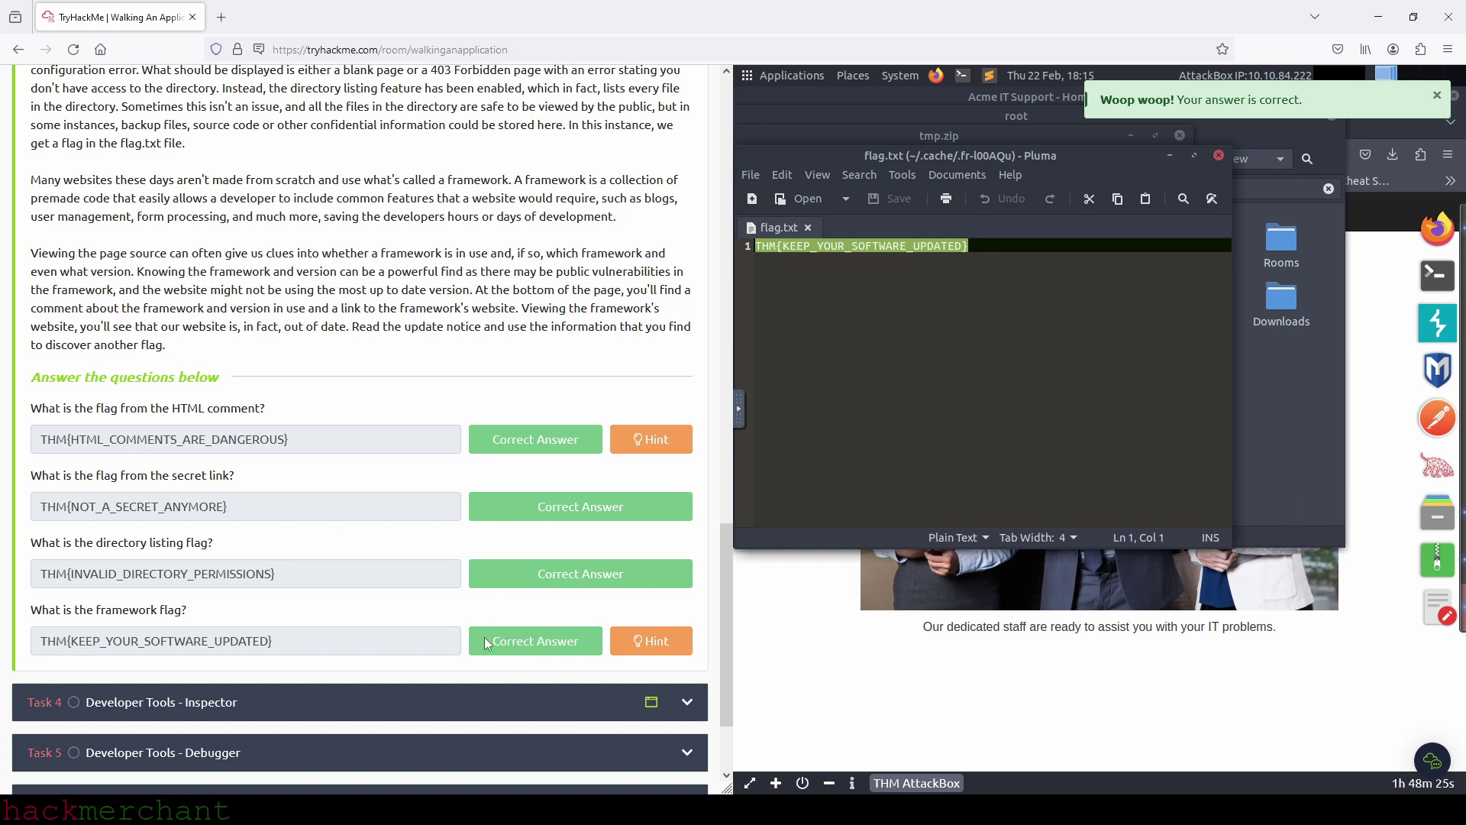
left_click(1218, 155)
left_click(1281, 138)
left_click(1332, 116)
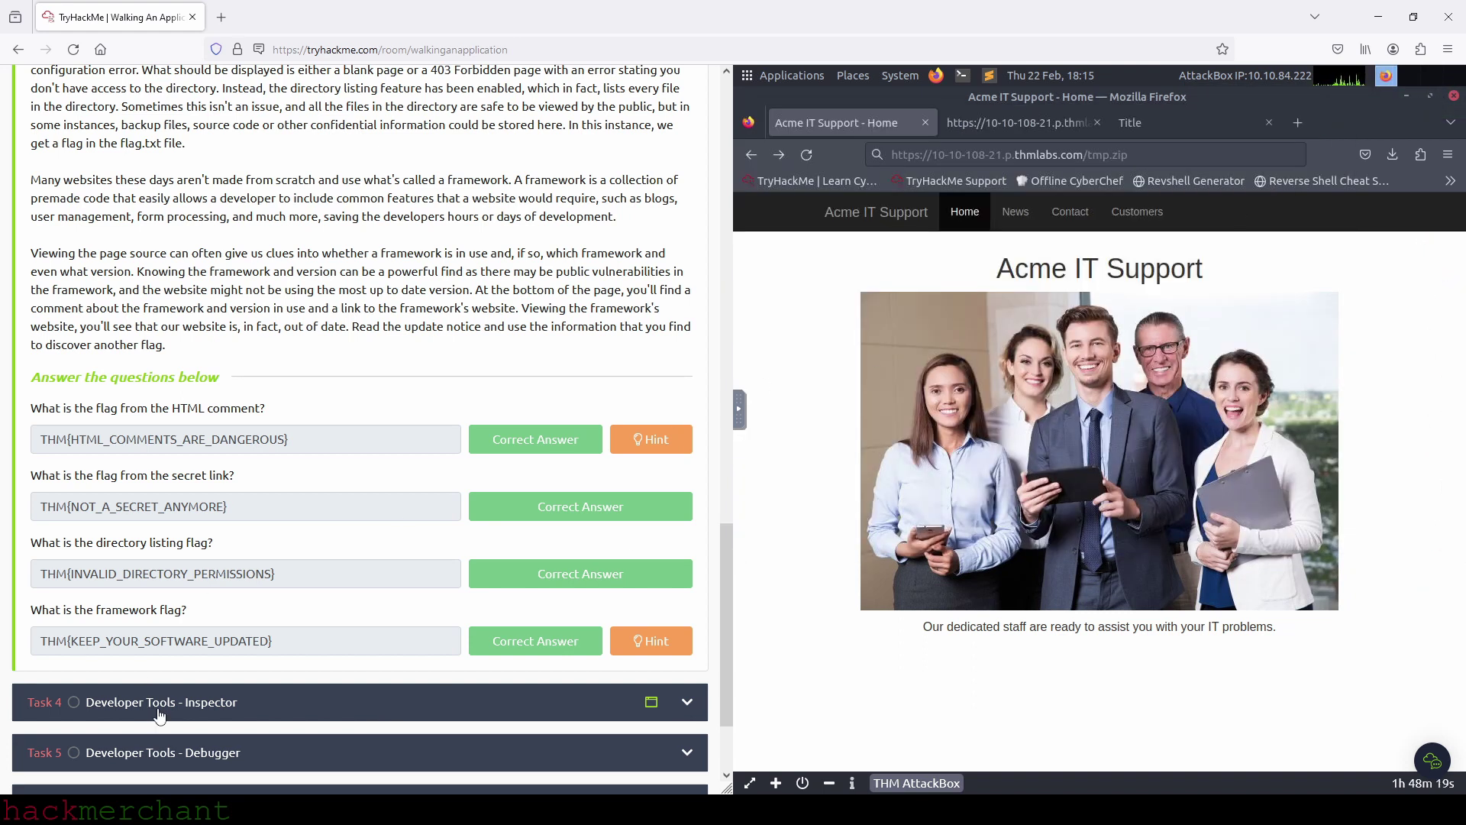
Step: Expand Task 4 and open the 3 Tips printer article from the Acme News page
left_click(159, 703)
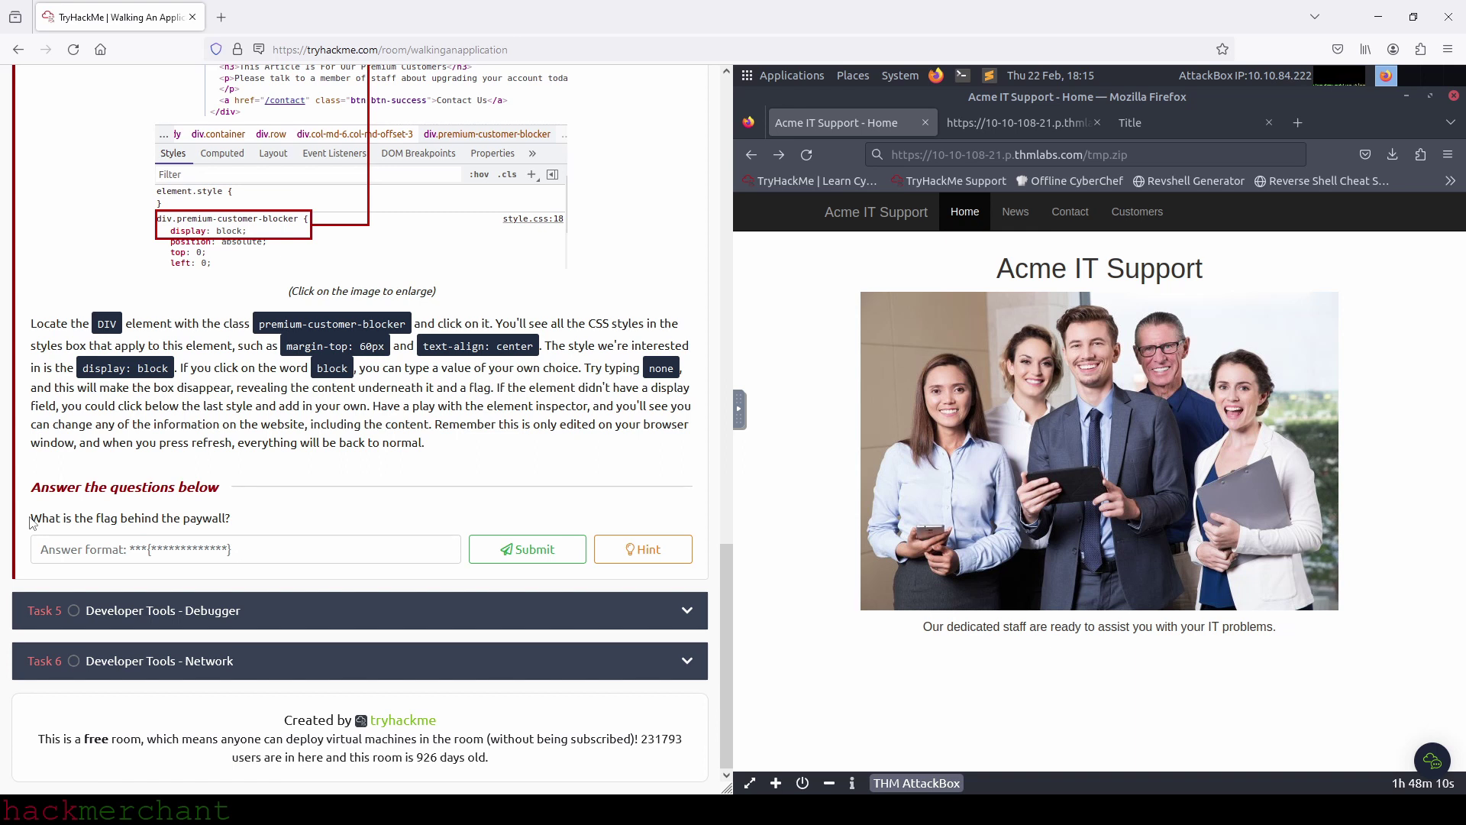
left_click(1015, 214)
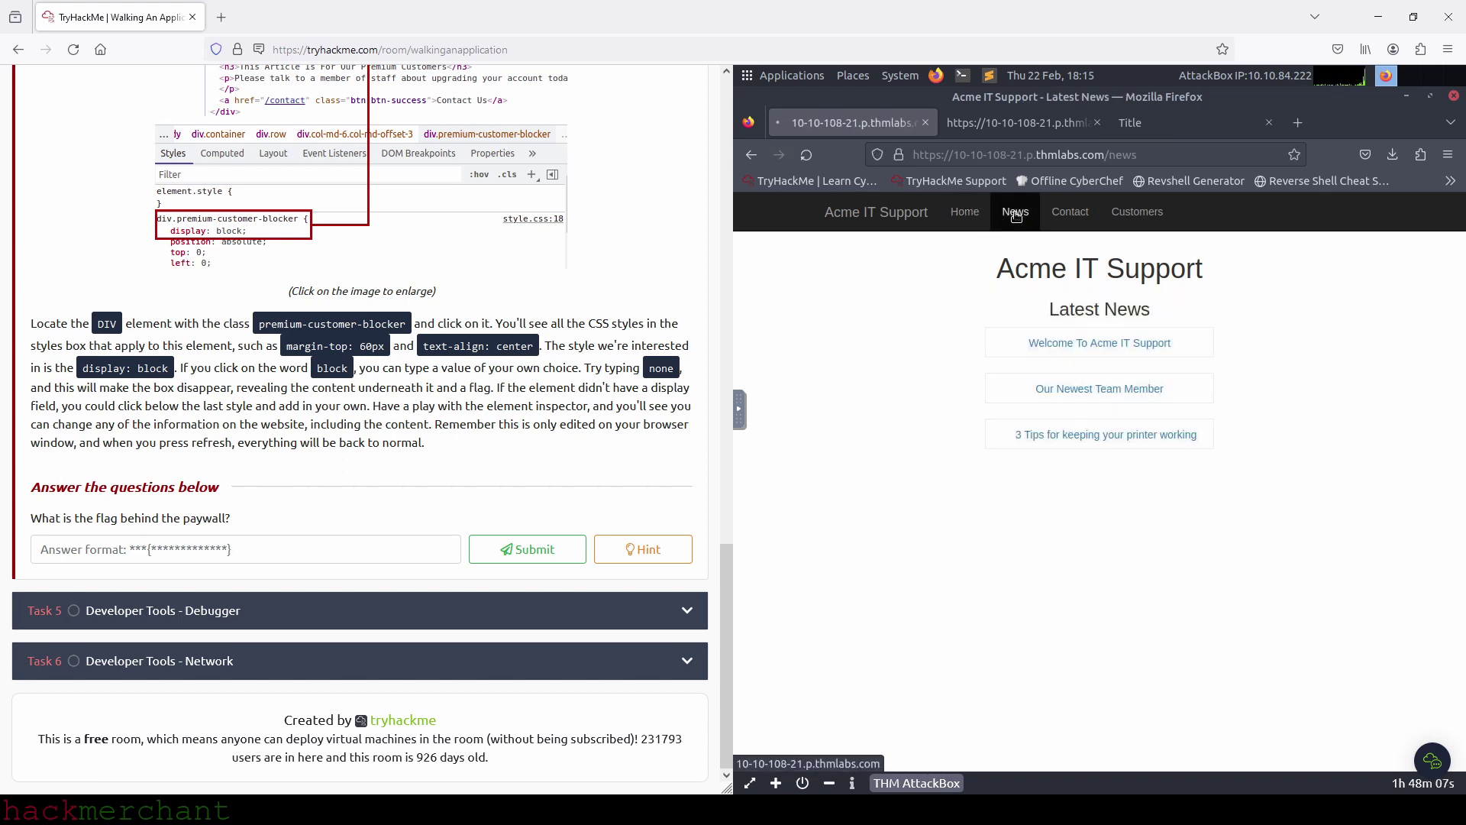
left_click(1087, 437)
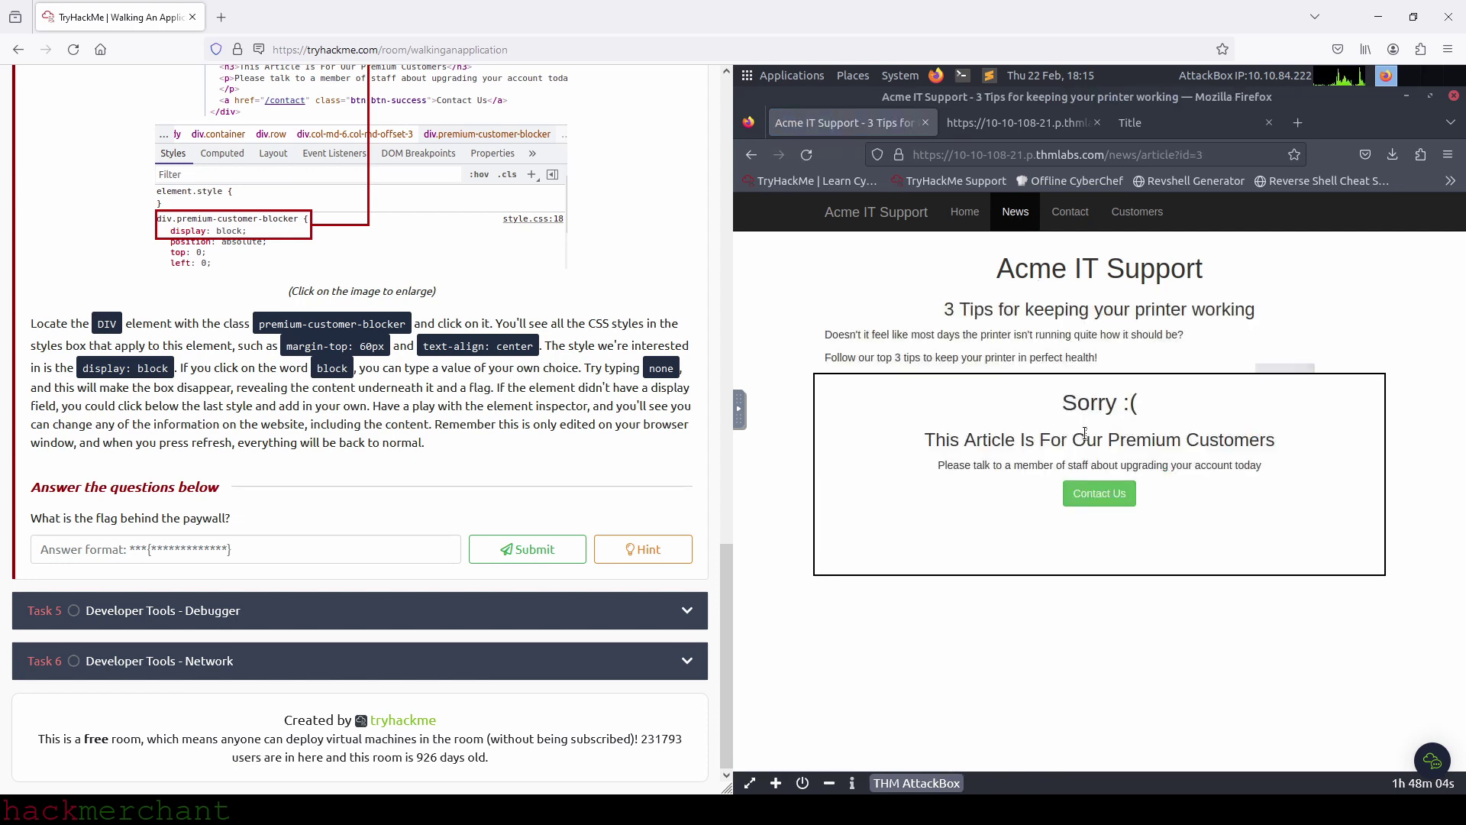
Step: Inspect the paywall box and expand its premium-customer-blocker div to see its styles
right_click(888, 527)
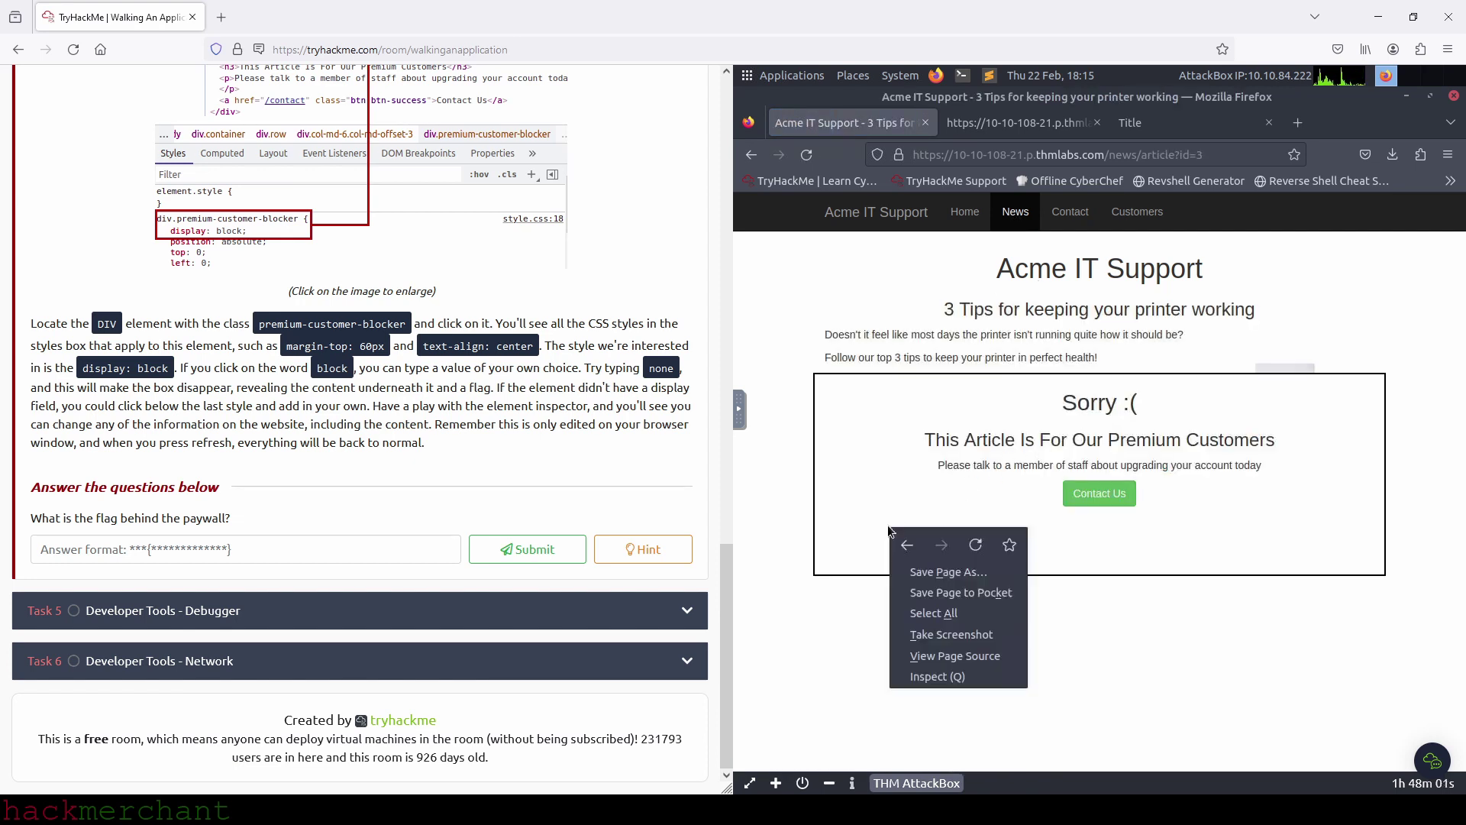
left_click(956, 680)
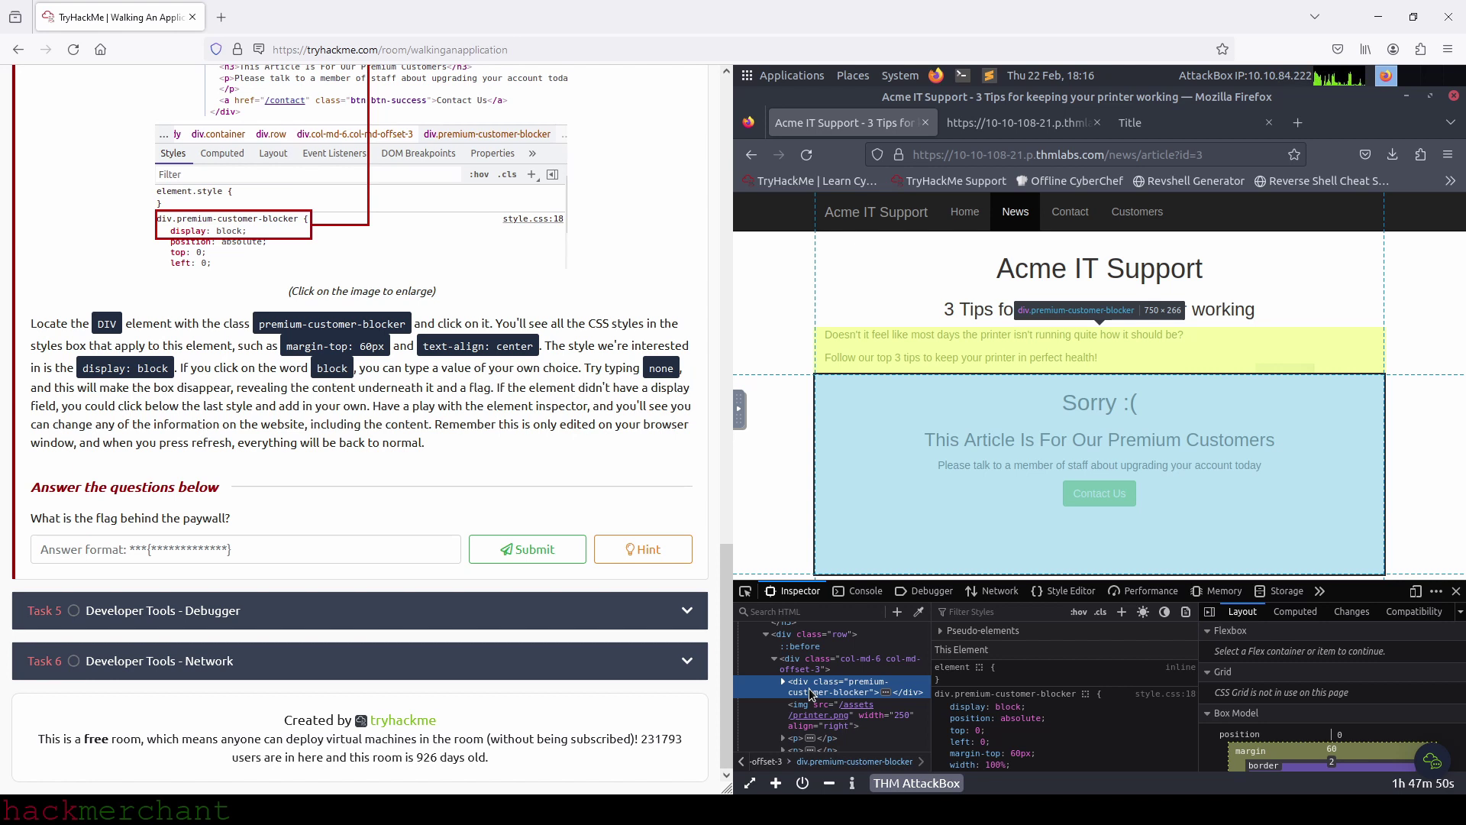
left_click(784, 682)
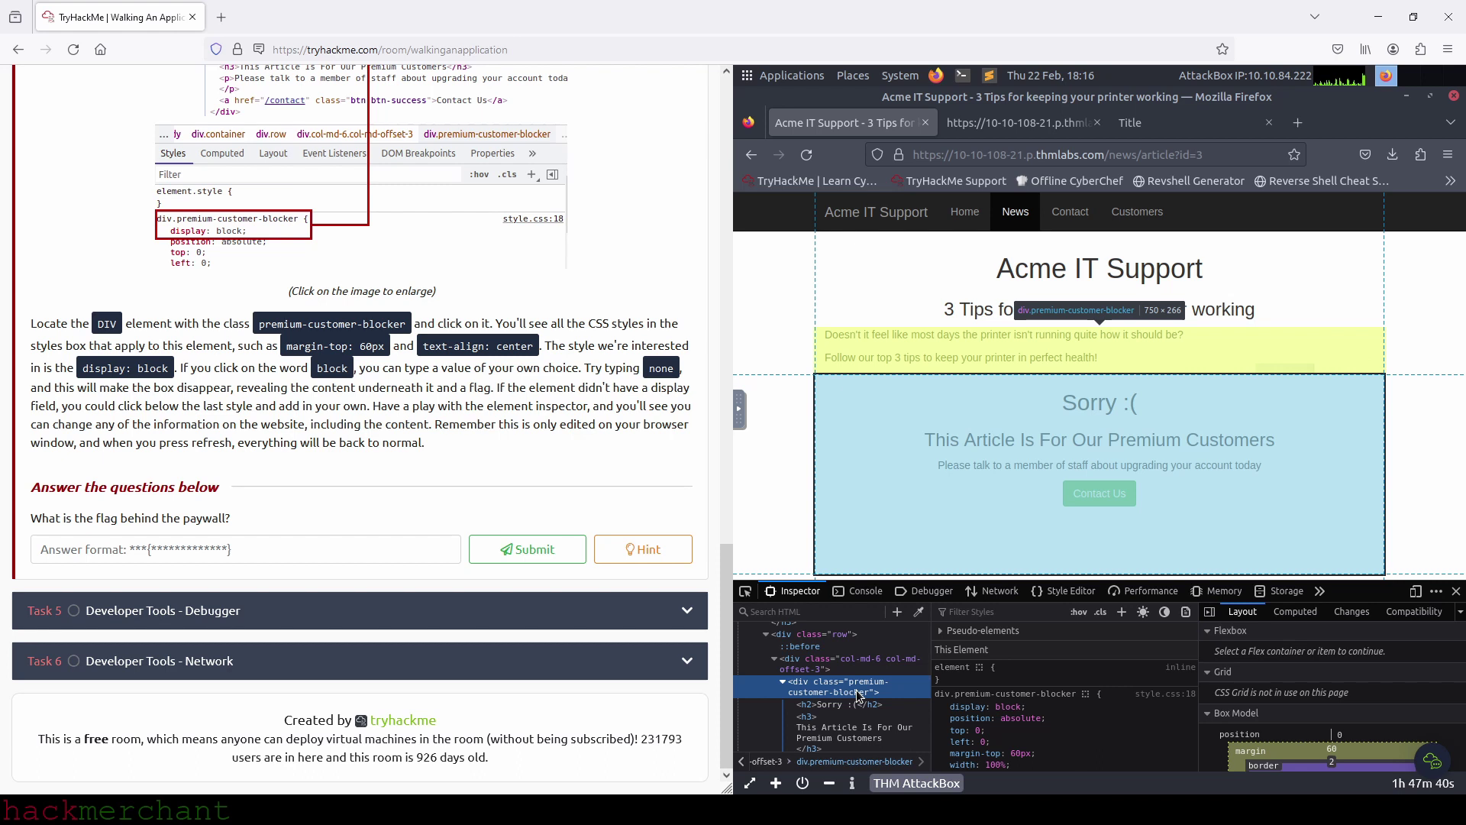
scroll(1069, 719, "down", 2)
scroll(1112, 690, "up", 1)
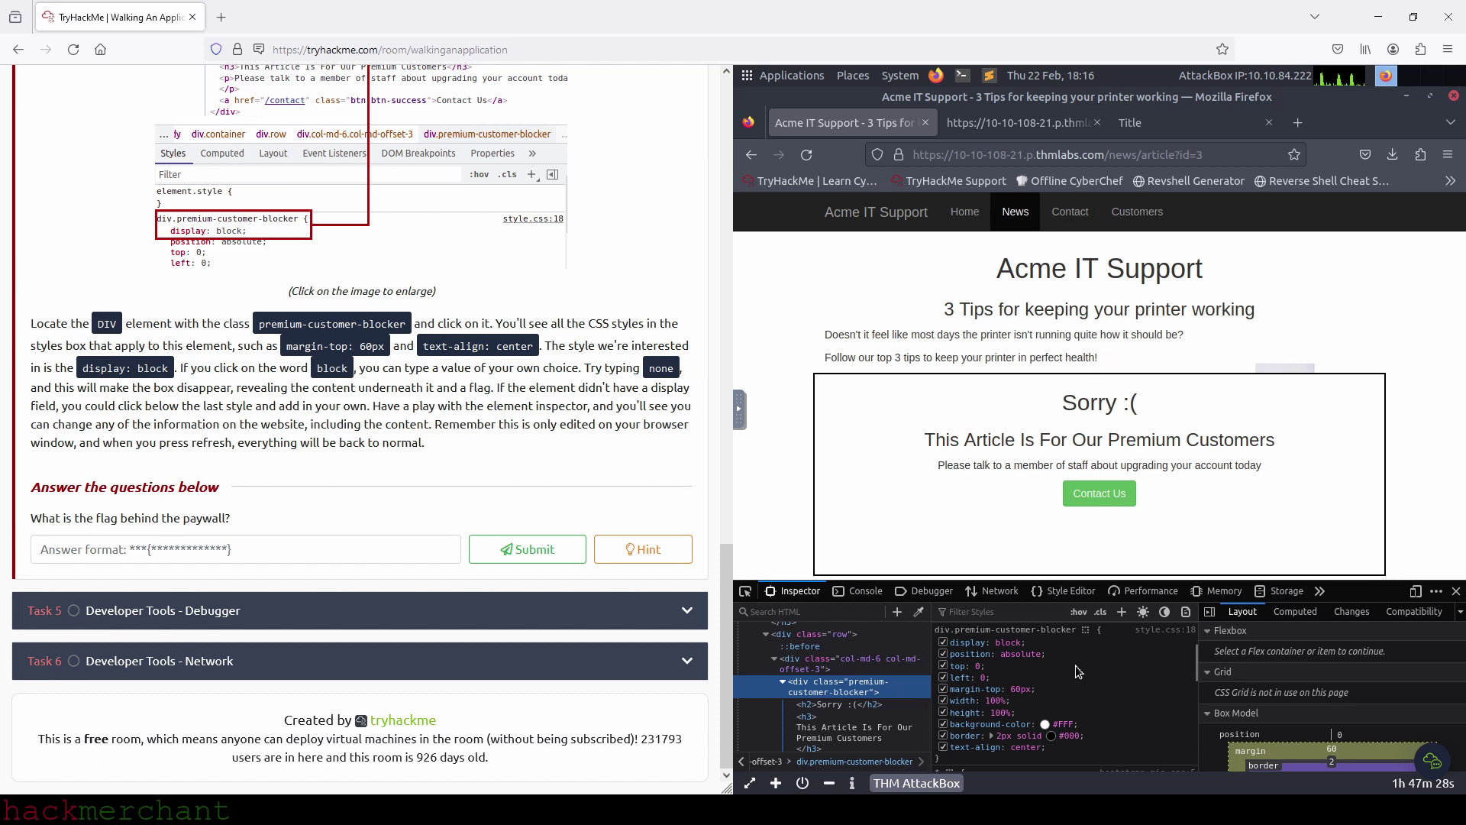
Step: Change the blocker's display style from block to none to reveal the flag
left_click(1009, 641)
type("none")
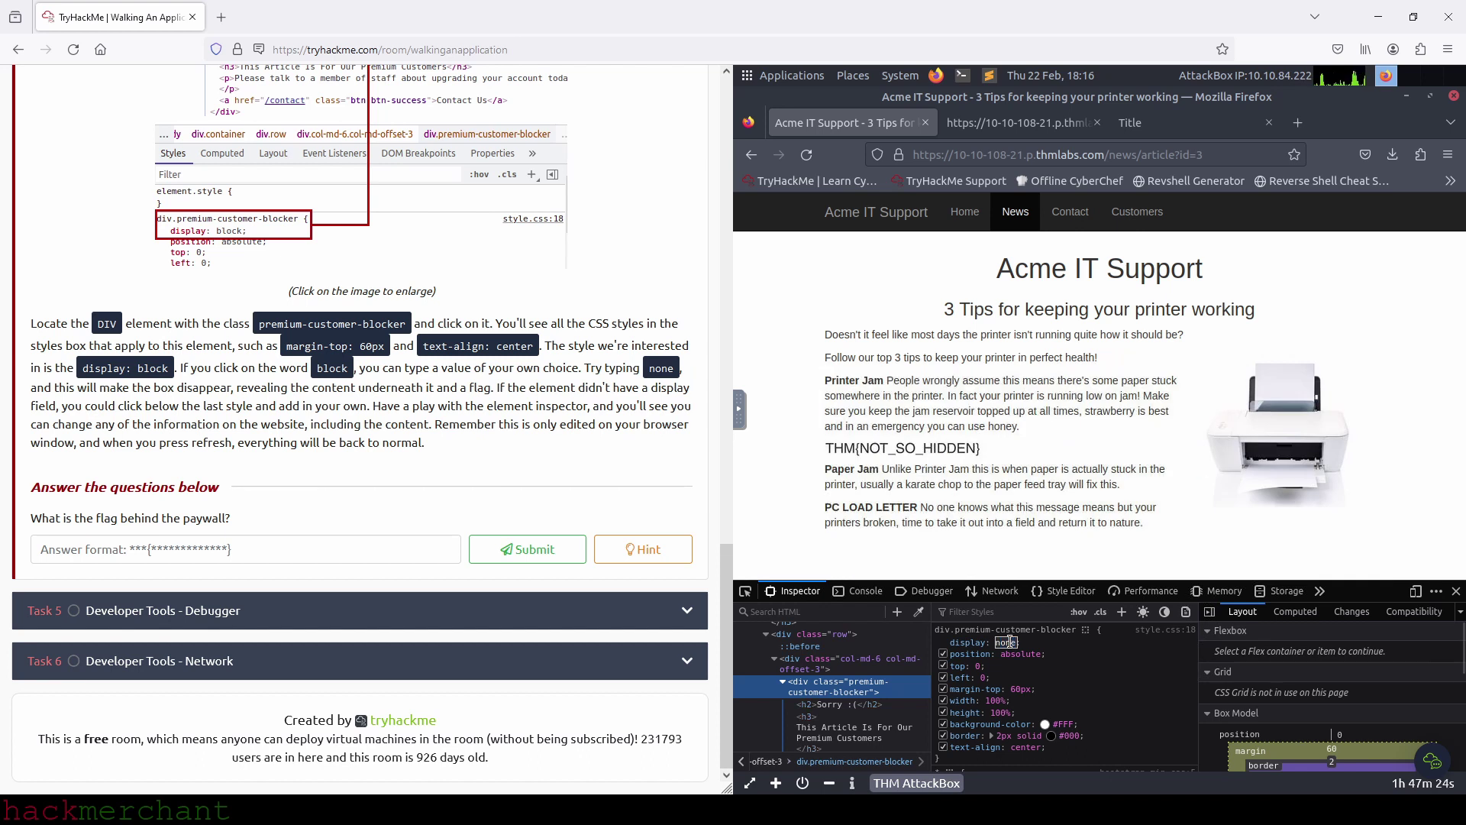
key("Return")
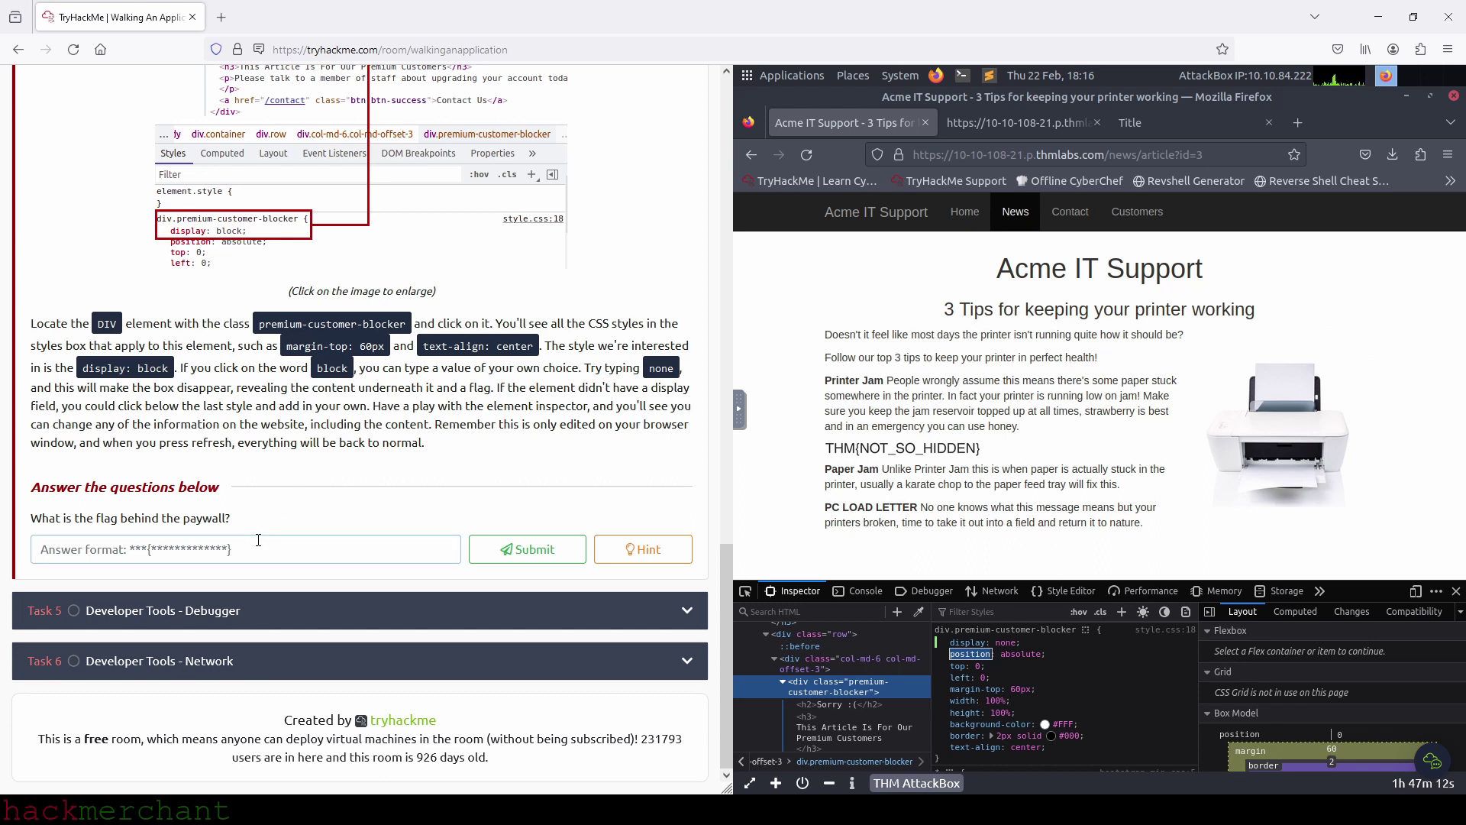
Step: Submit THM{NOT_SO_HIDDEN} as the paywall flag and expand the Debugger task
type("THM{N")
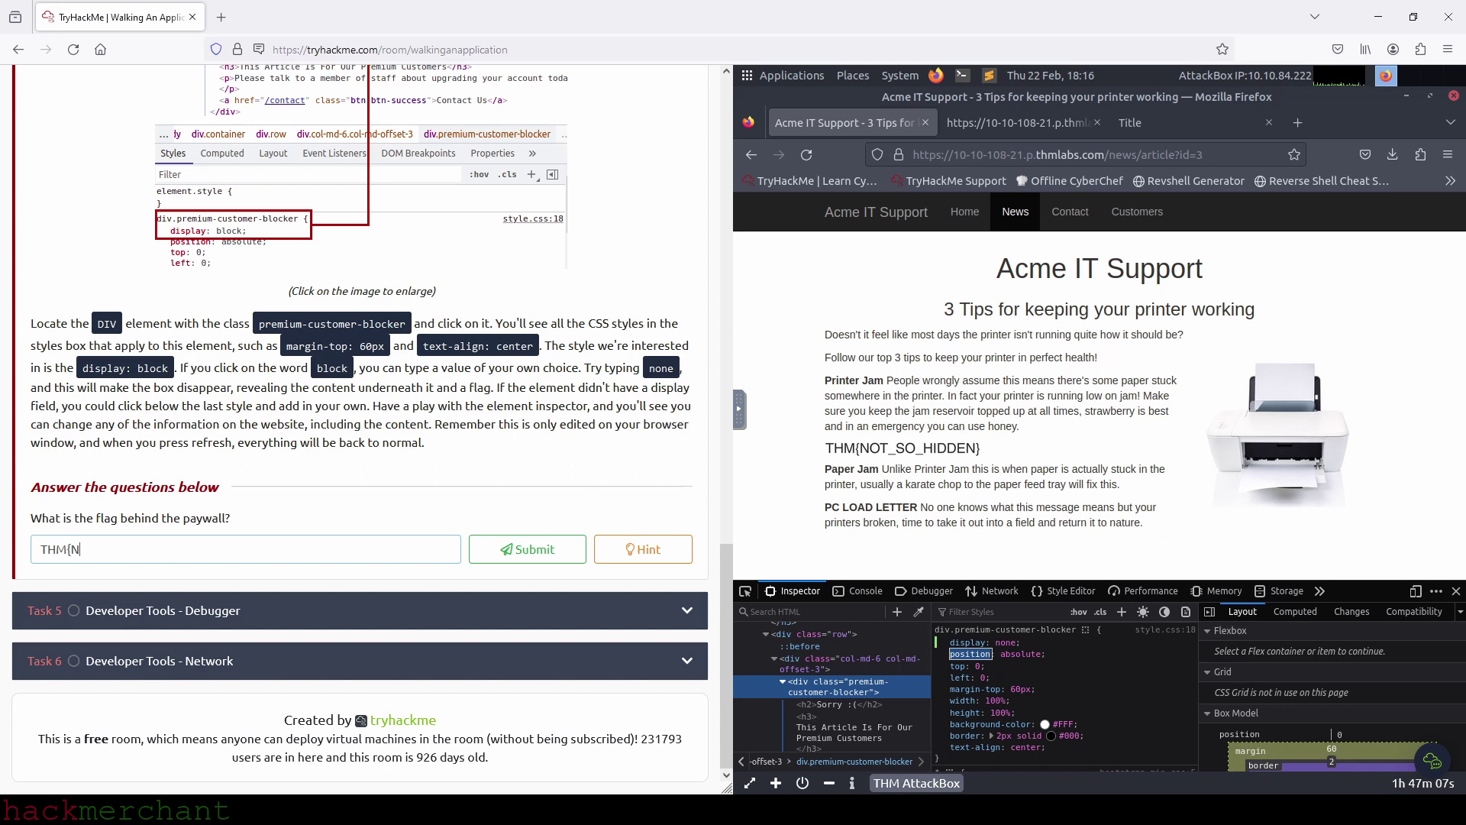
type("OT_SO_HIDDEN")
left_click(559, 547)
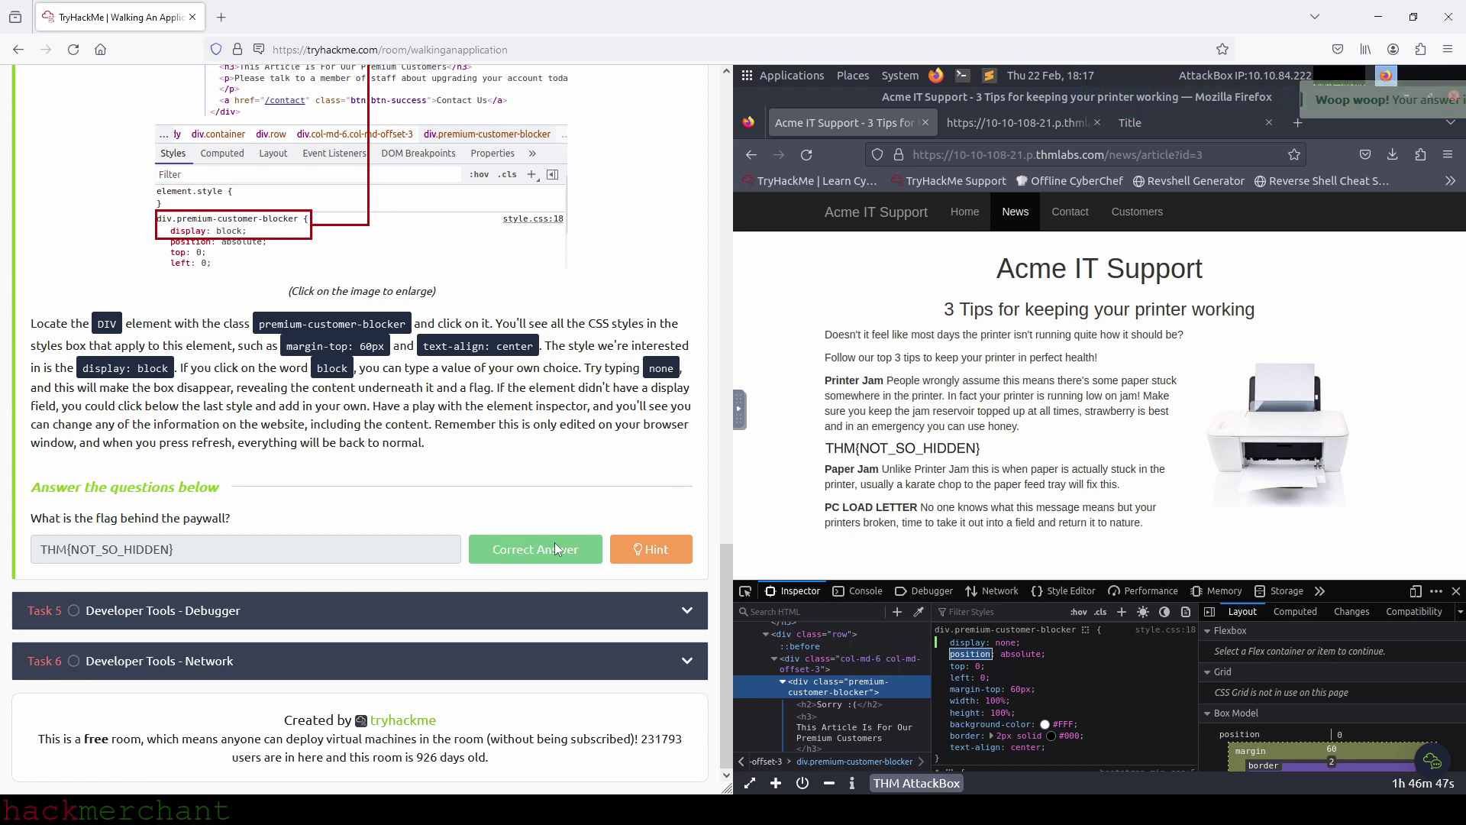
left_click(117, 625)
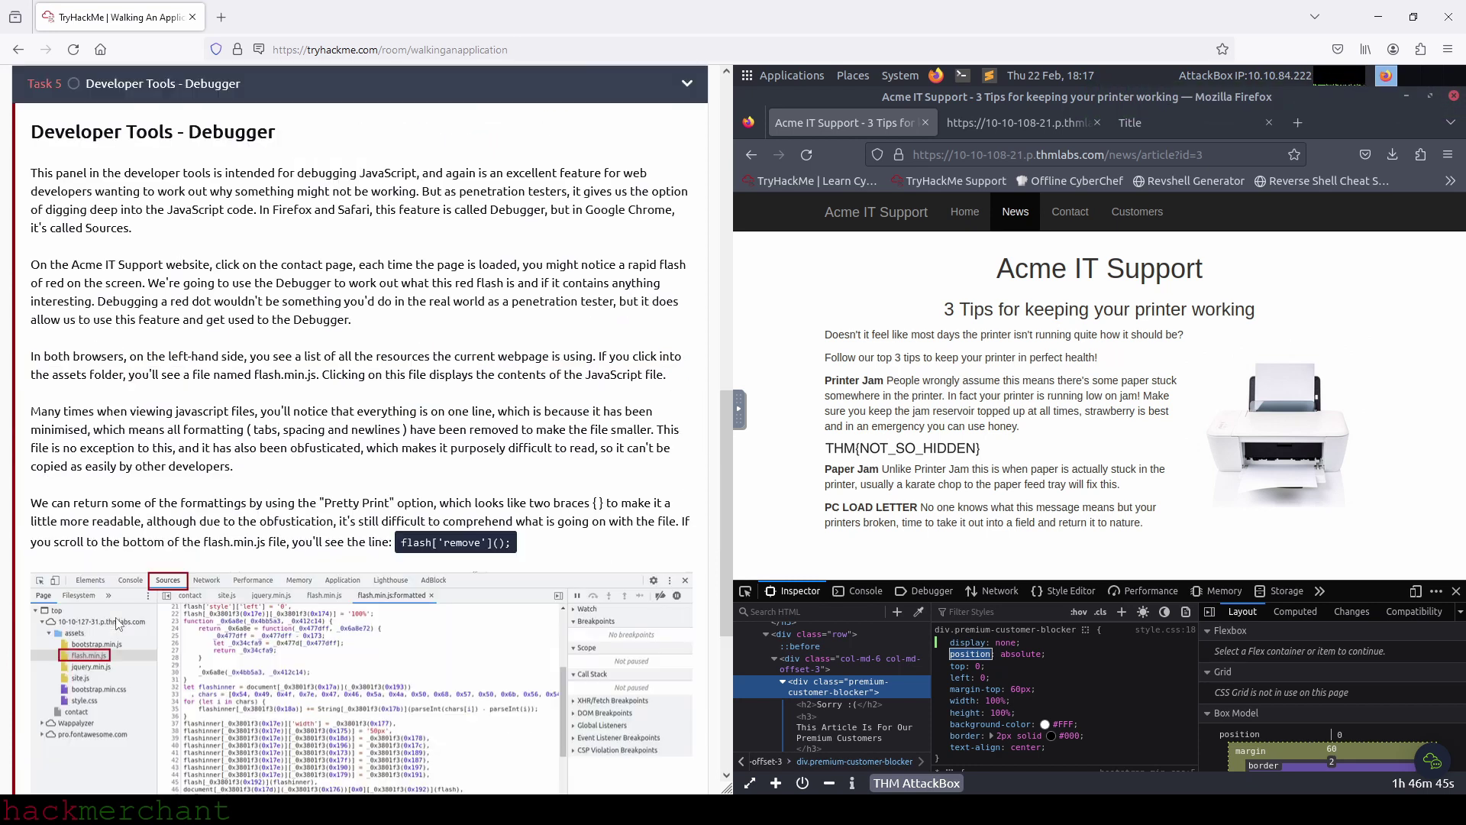
Step: Close the developer tools, go to the Acme Contact Us page and reload it
scroll(111, 477, "down", 4)
scroll(110, 477, "down", 3)
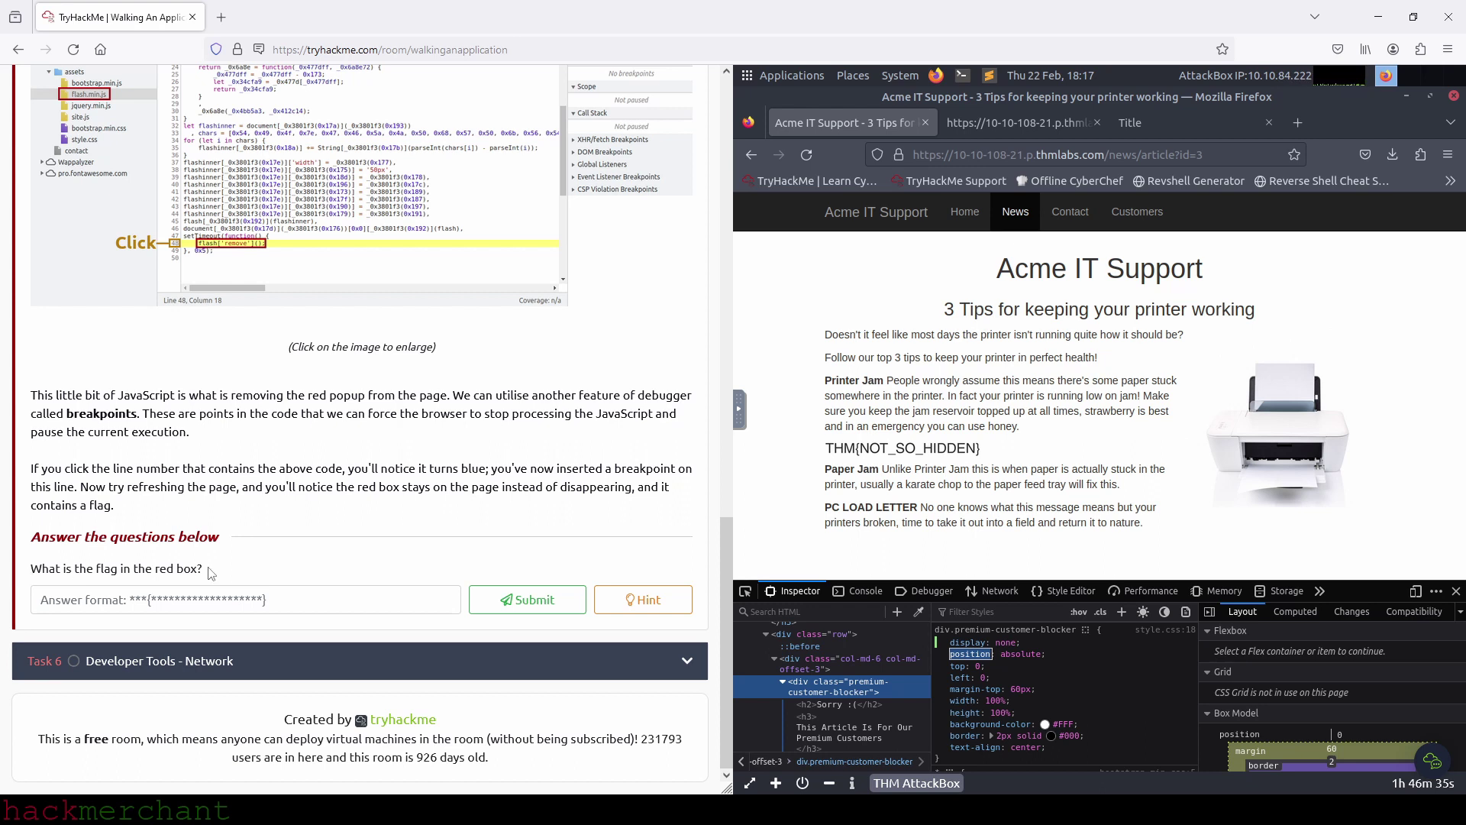
left_click(1458, 593)
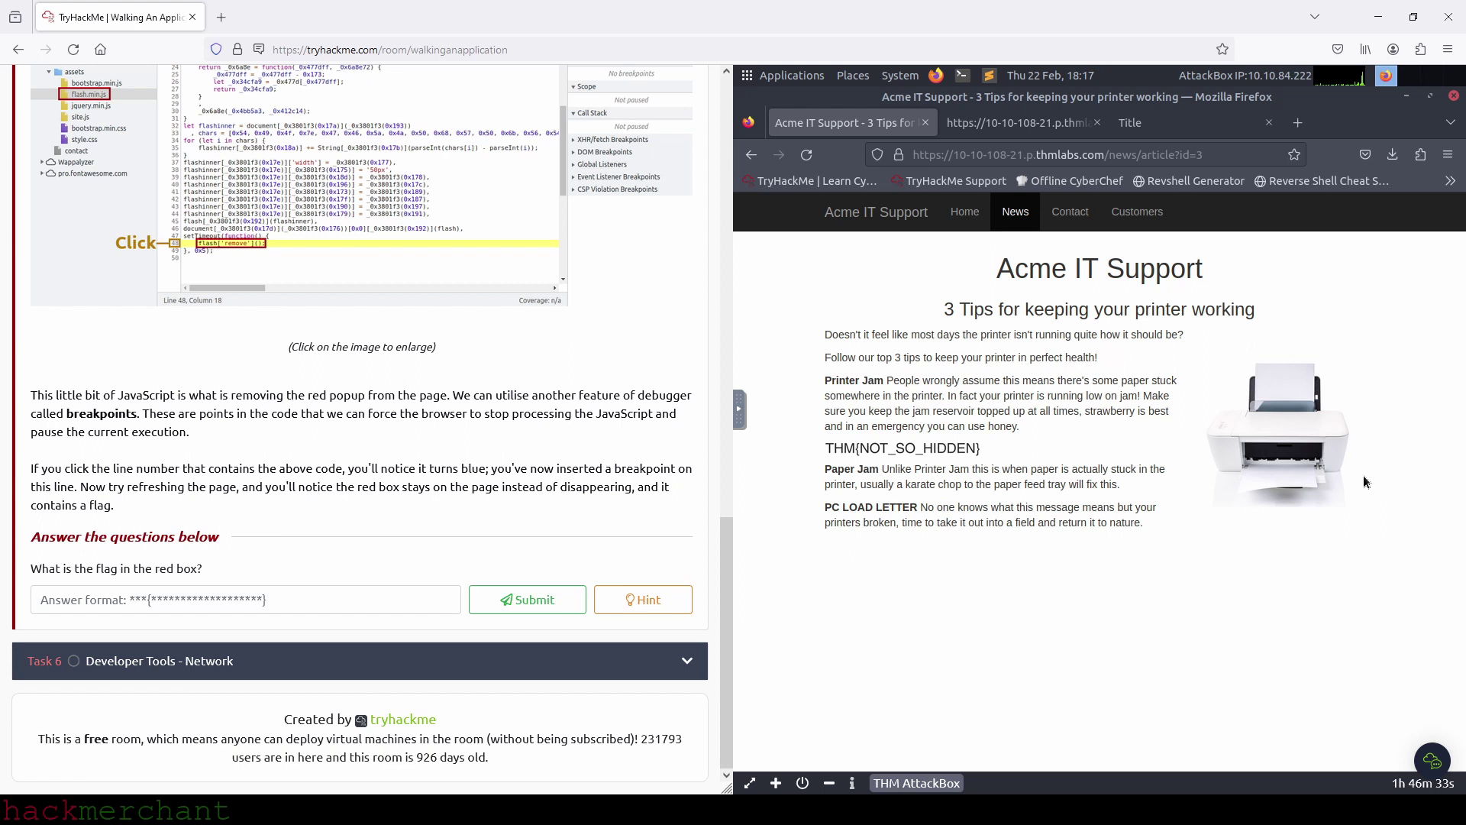
left_click(1069, 213)
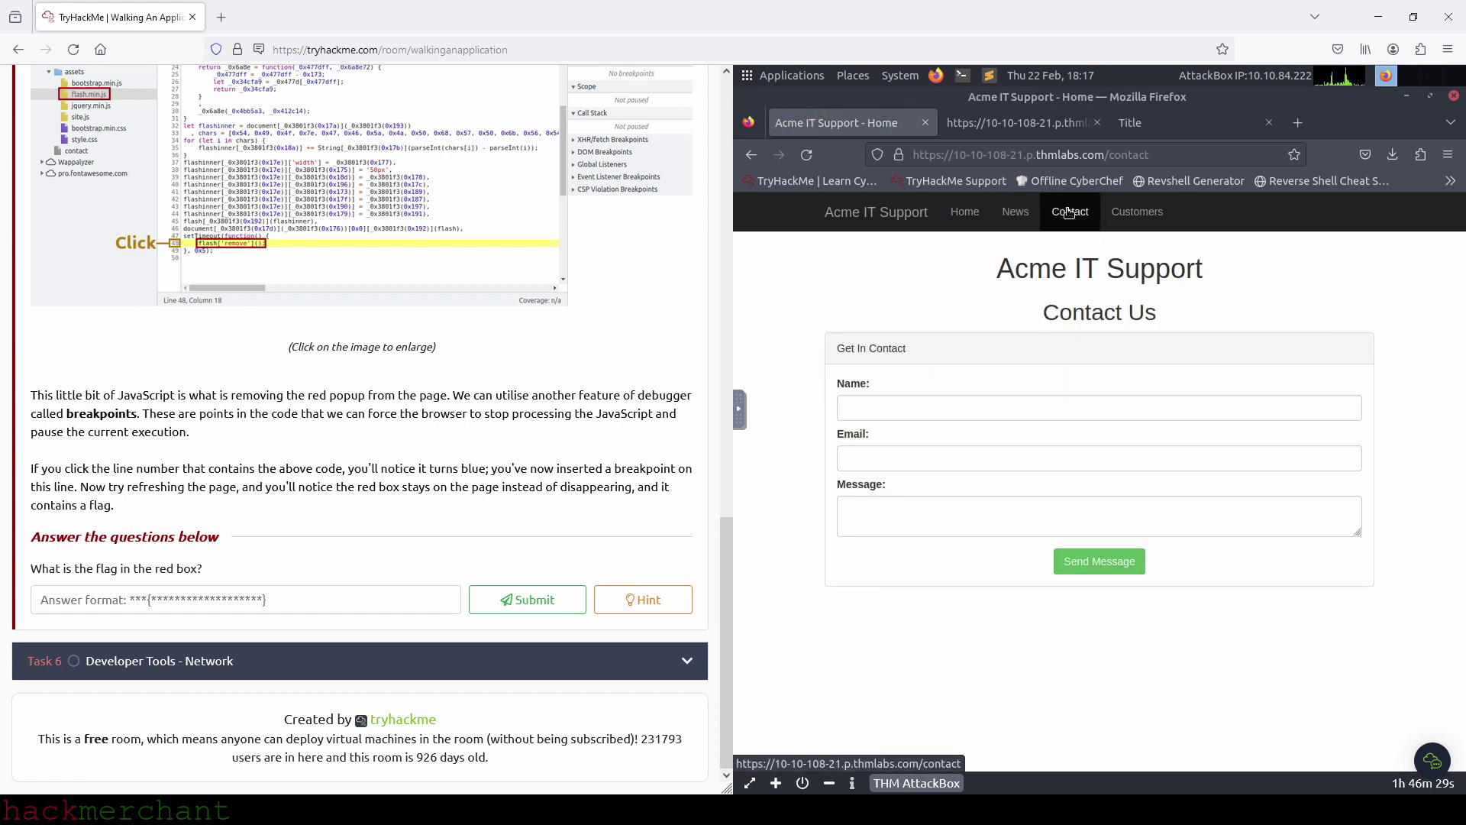
left_click(811, 156)
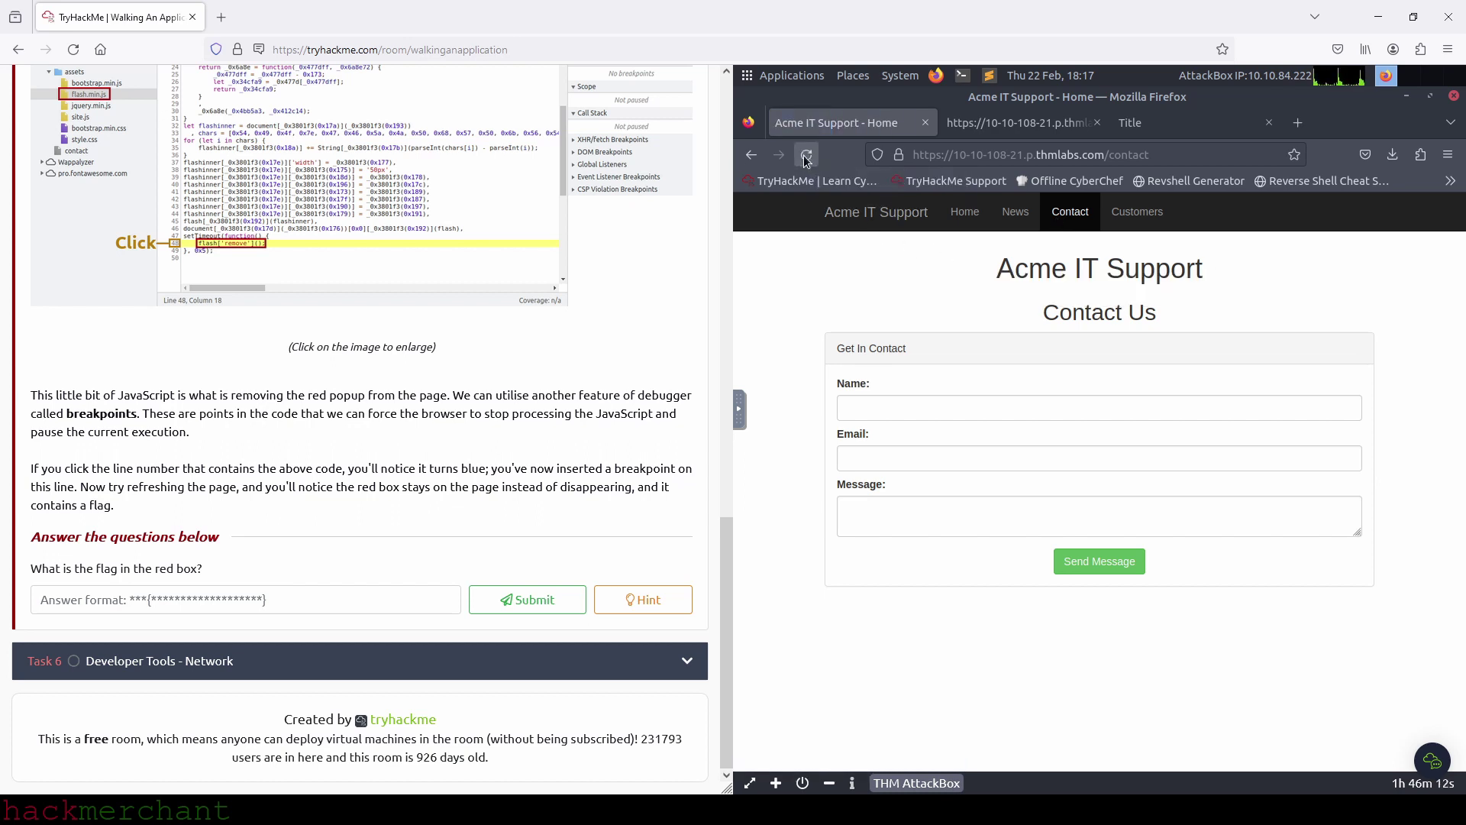
left_click(808, 156)
Step: Open assets/flash.min.js in the Debugger and pretty-print it
right_click(780, 560)
left_click(844, 726)
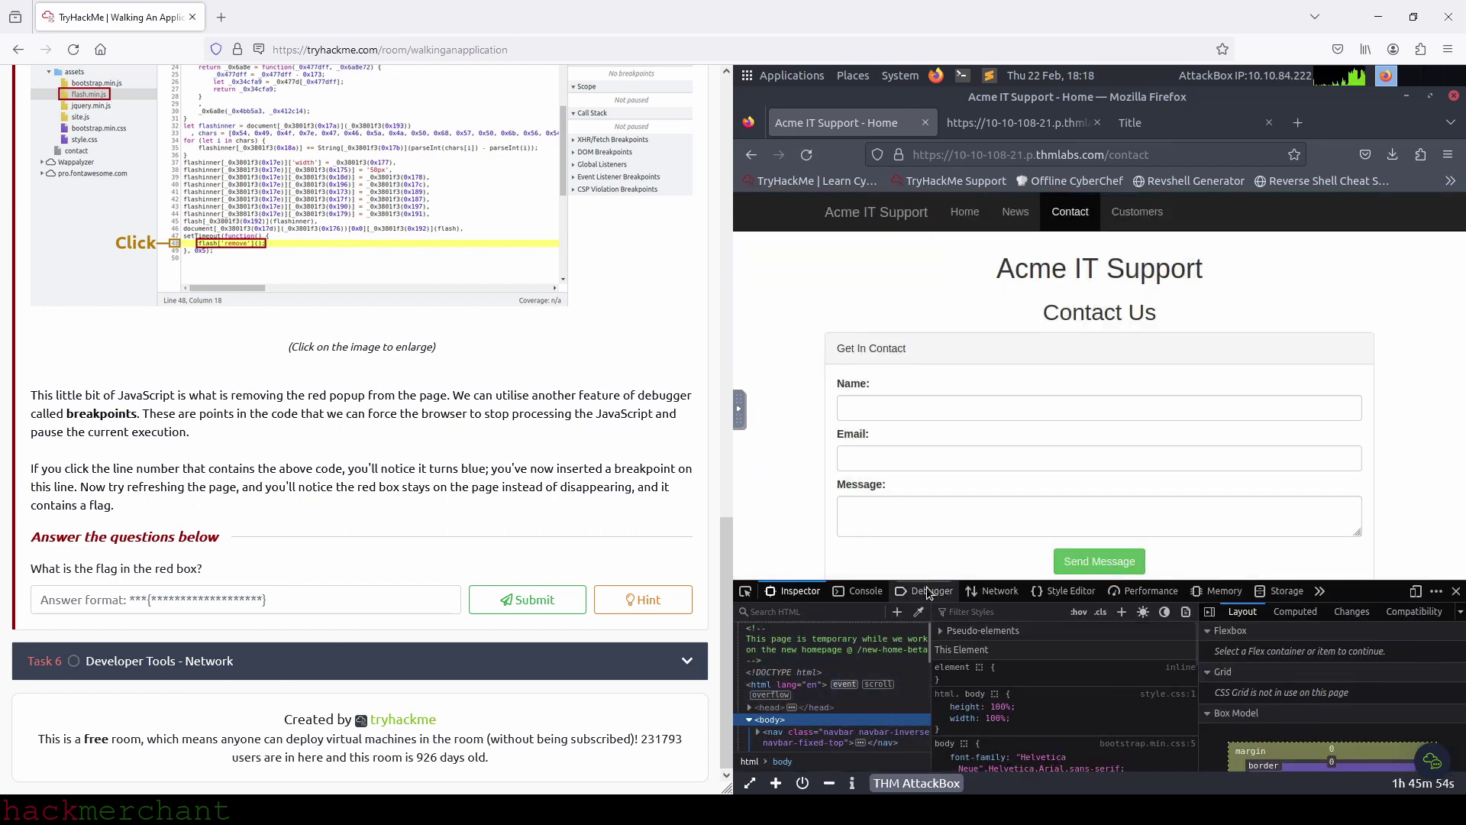
left_click(927, 587)
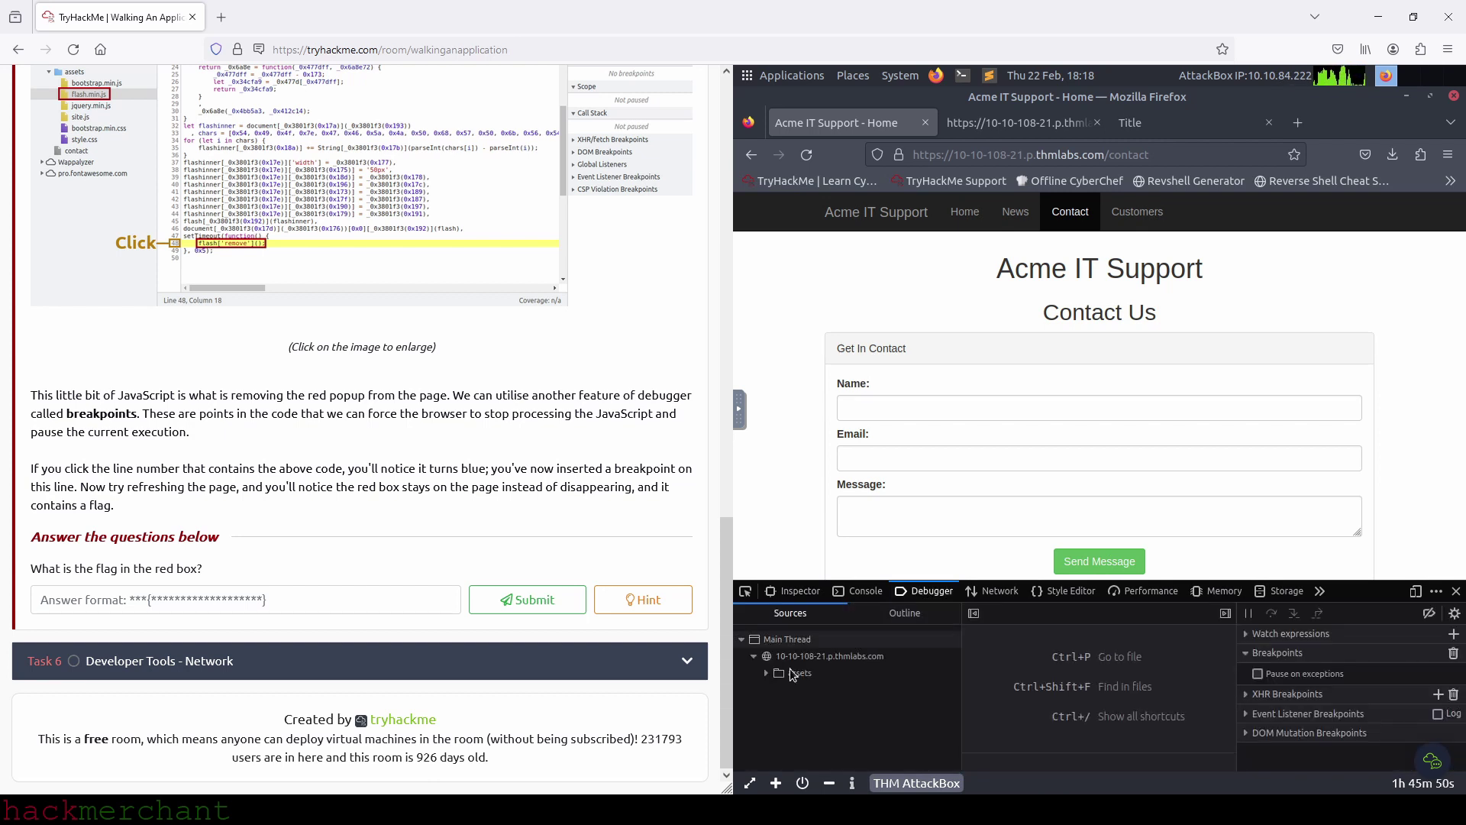
left_click(765, 677)
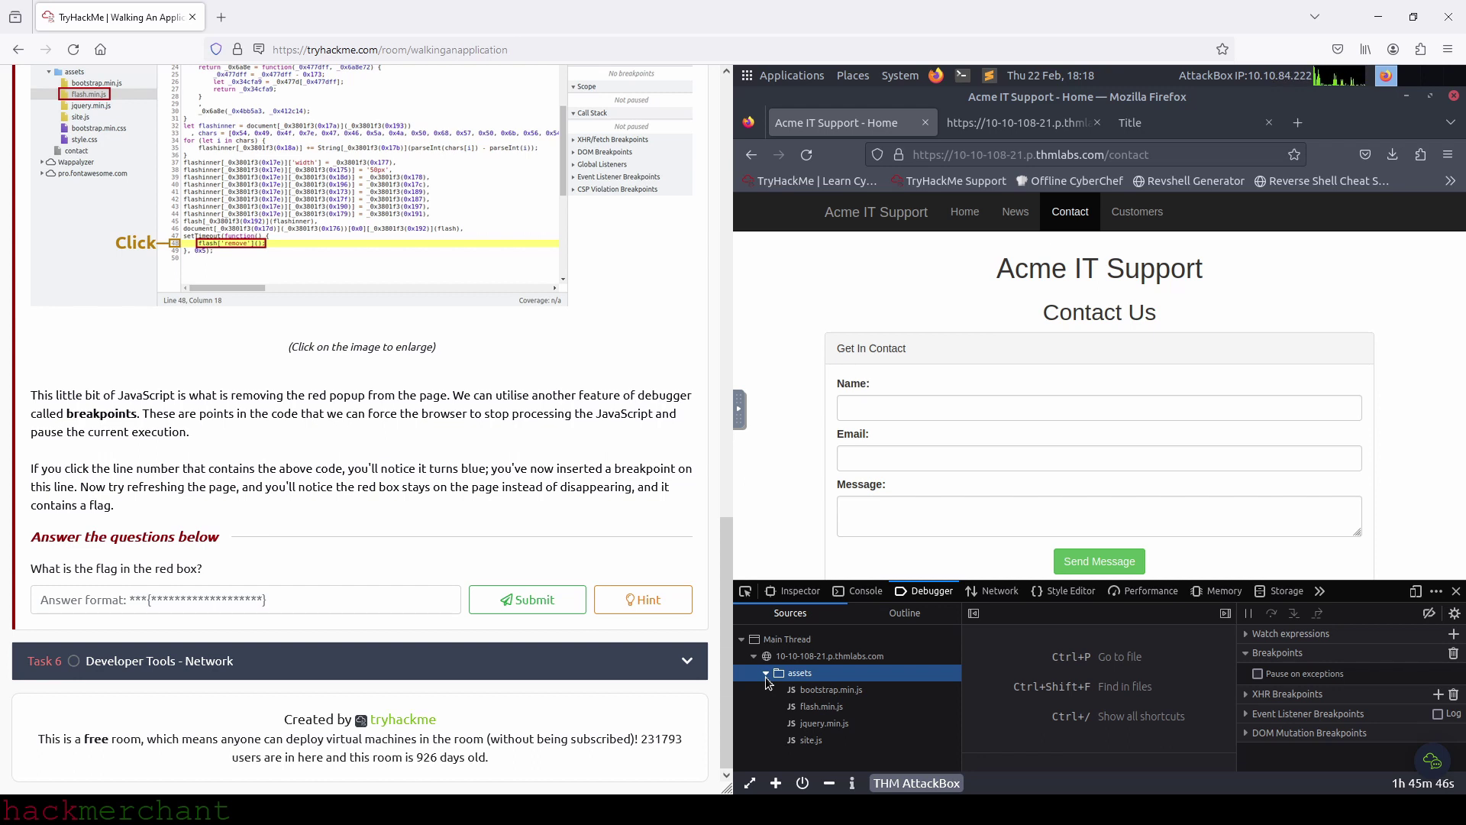
left_click(819, 709)
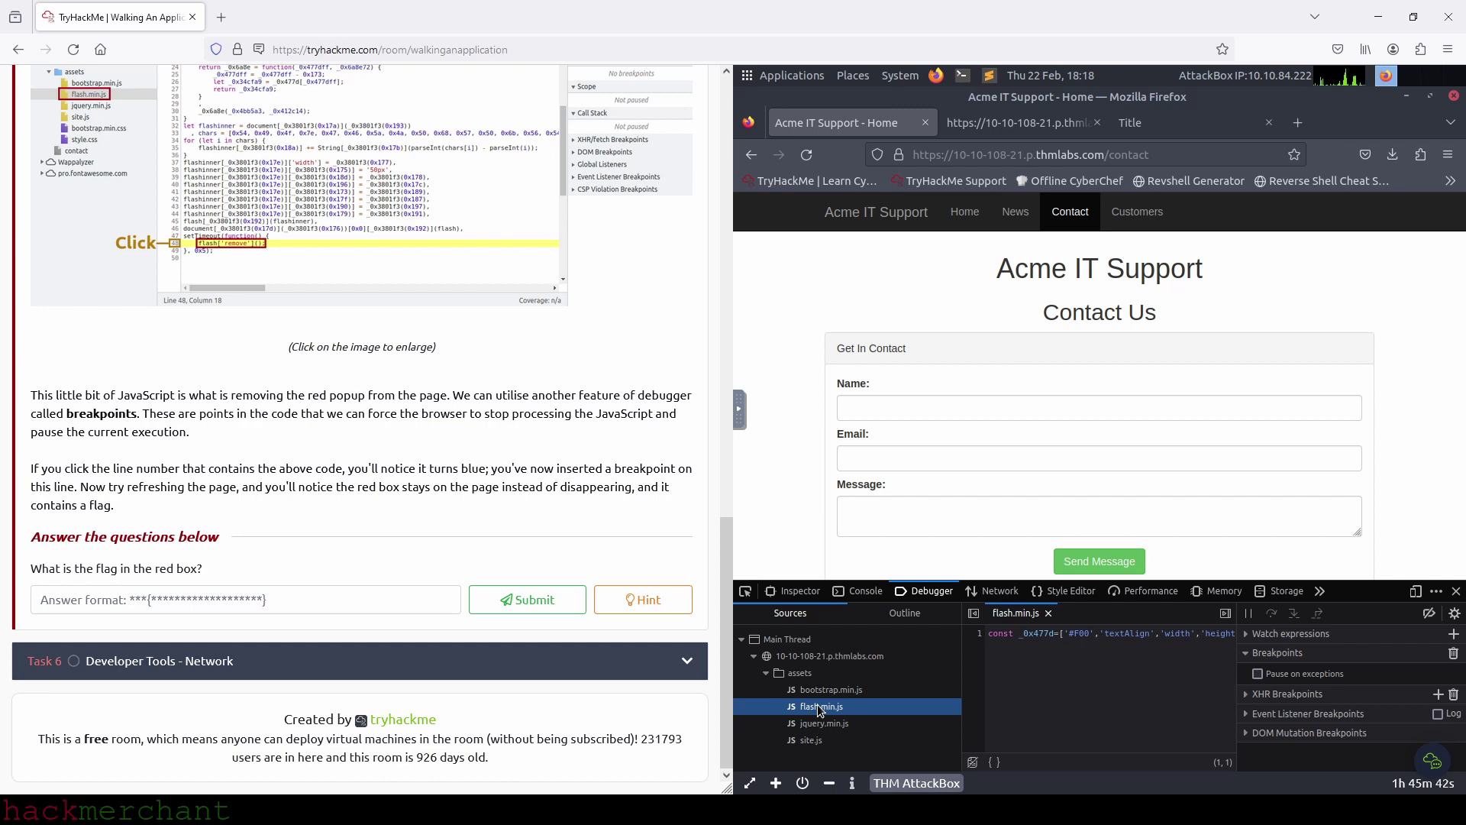
left_click(994, 763)
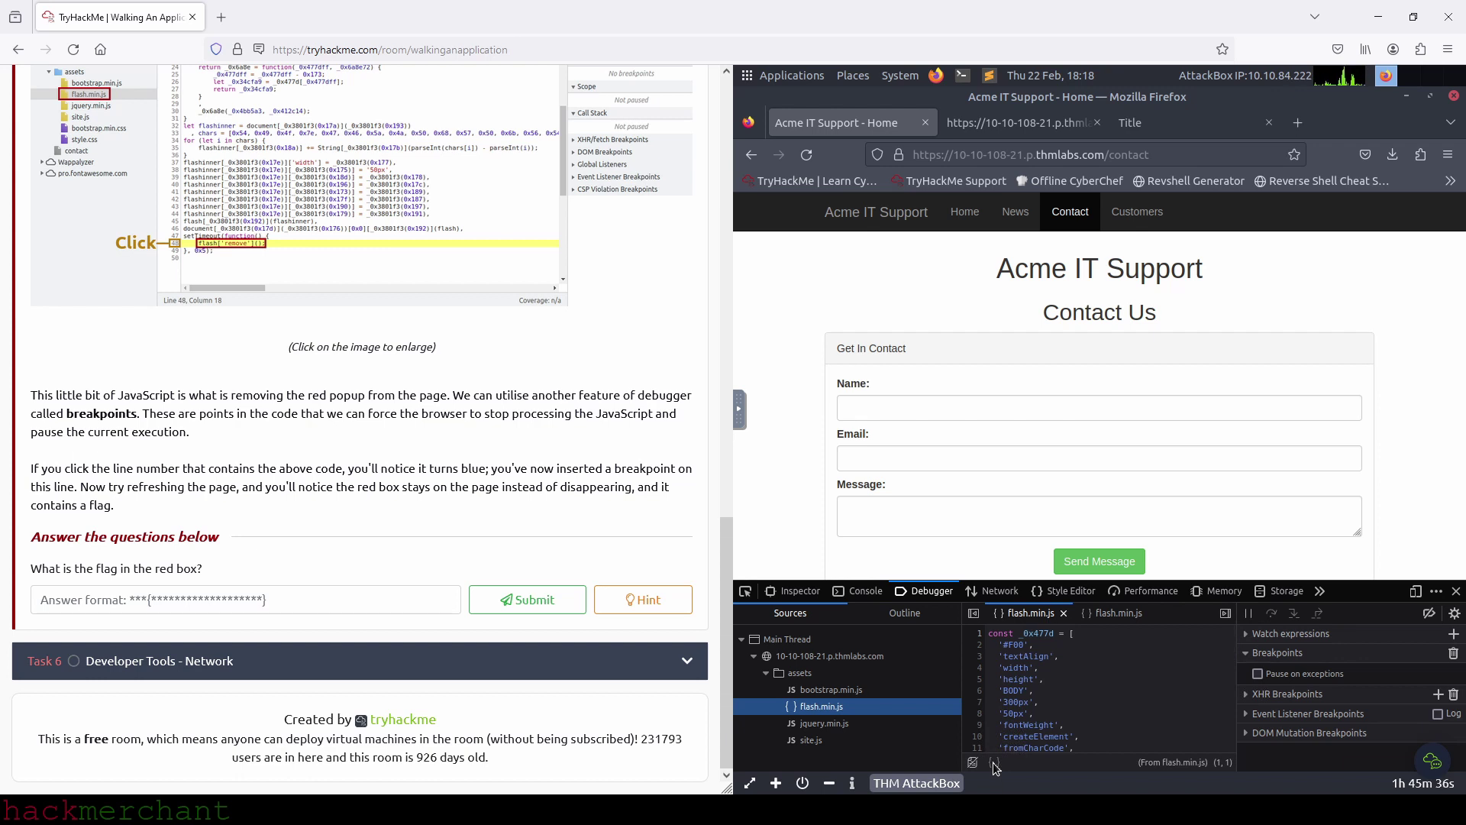
Step: Set a breakpoint on line 108 and reload so the page pauses with the red box showing
scroll(1019, 686, "down", 15)
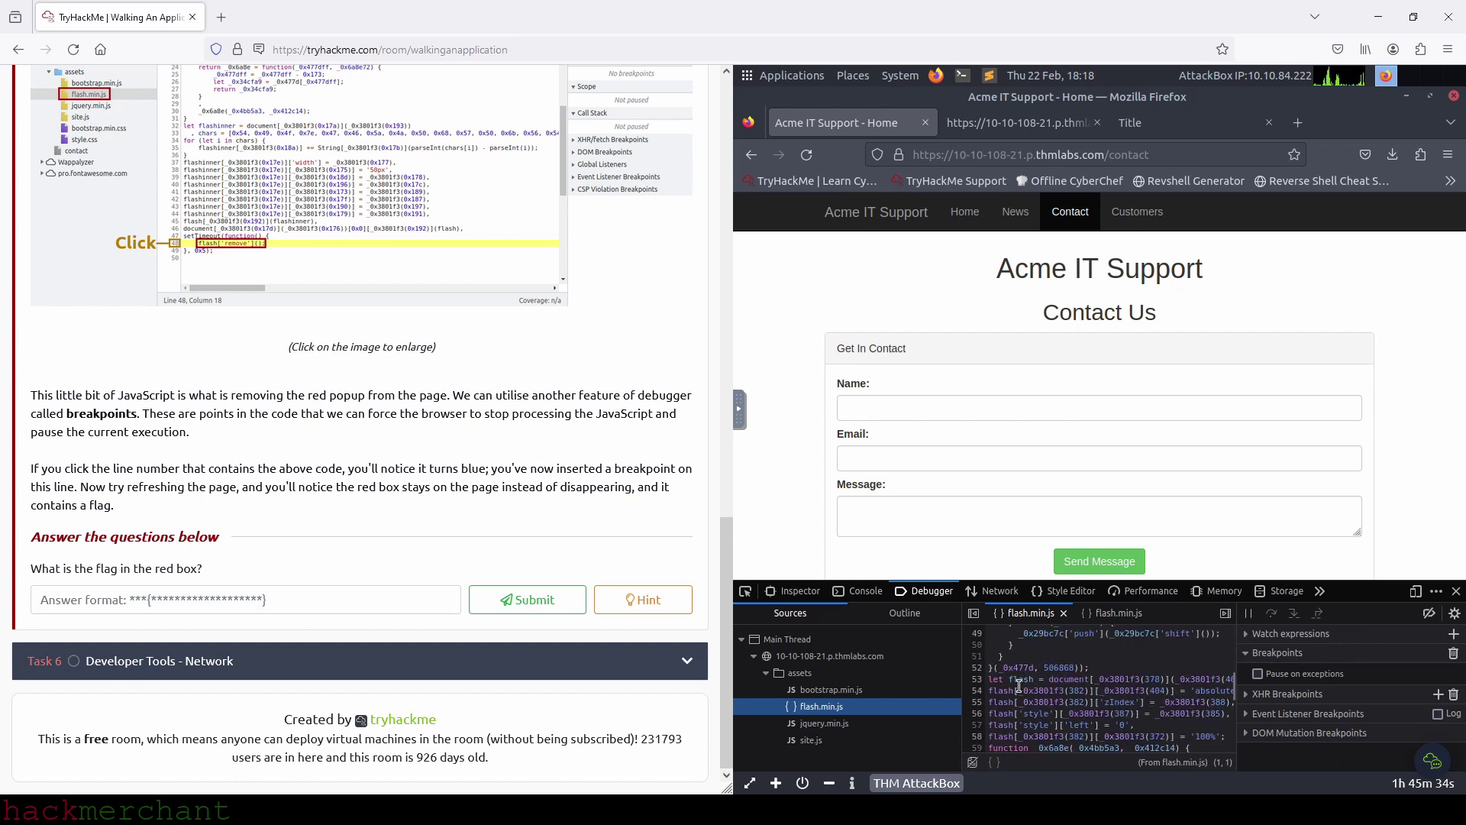
scroll(1019, 685, "down", 6)
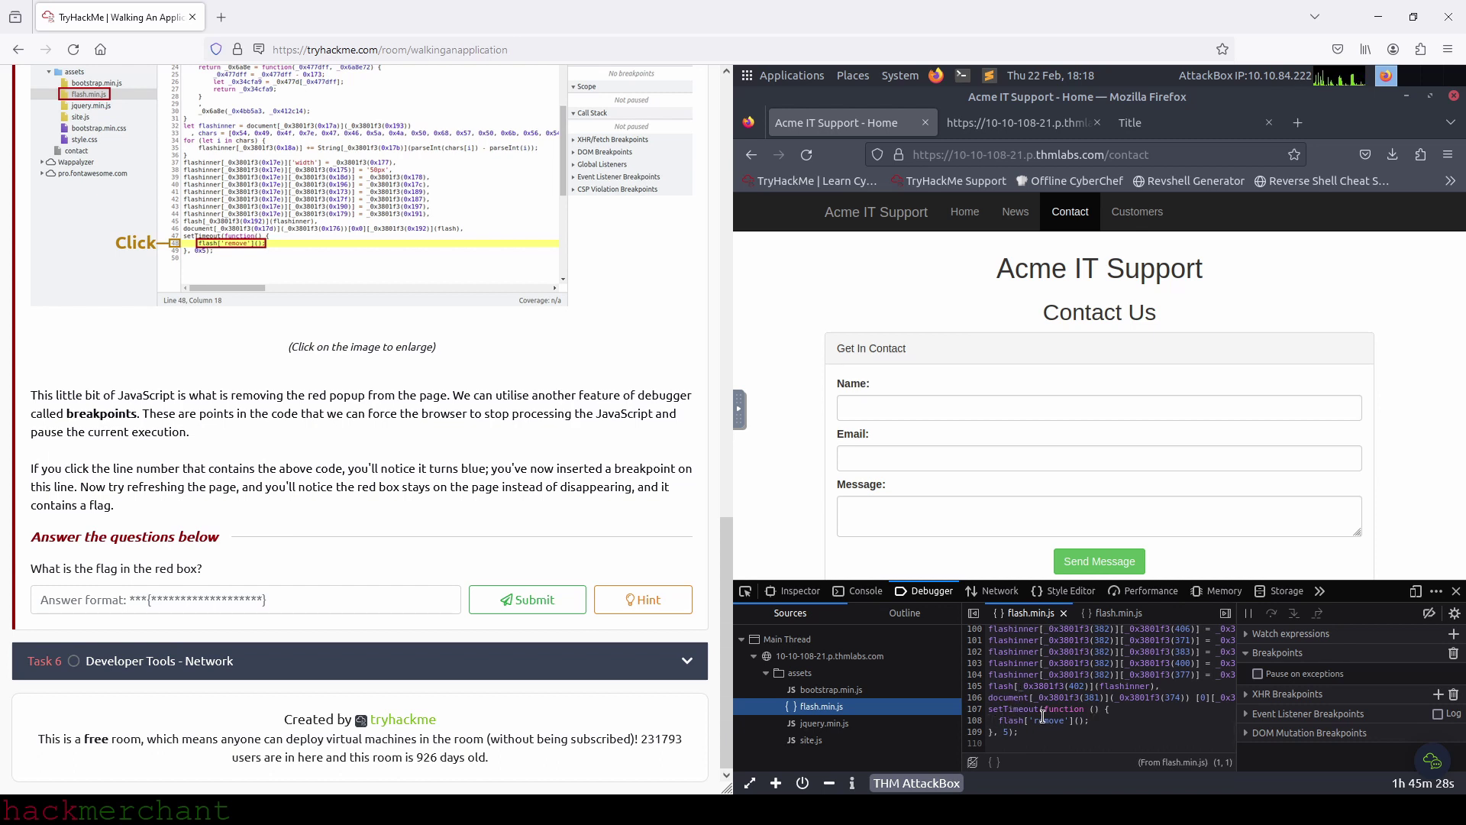
left_click(976, 720)
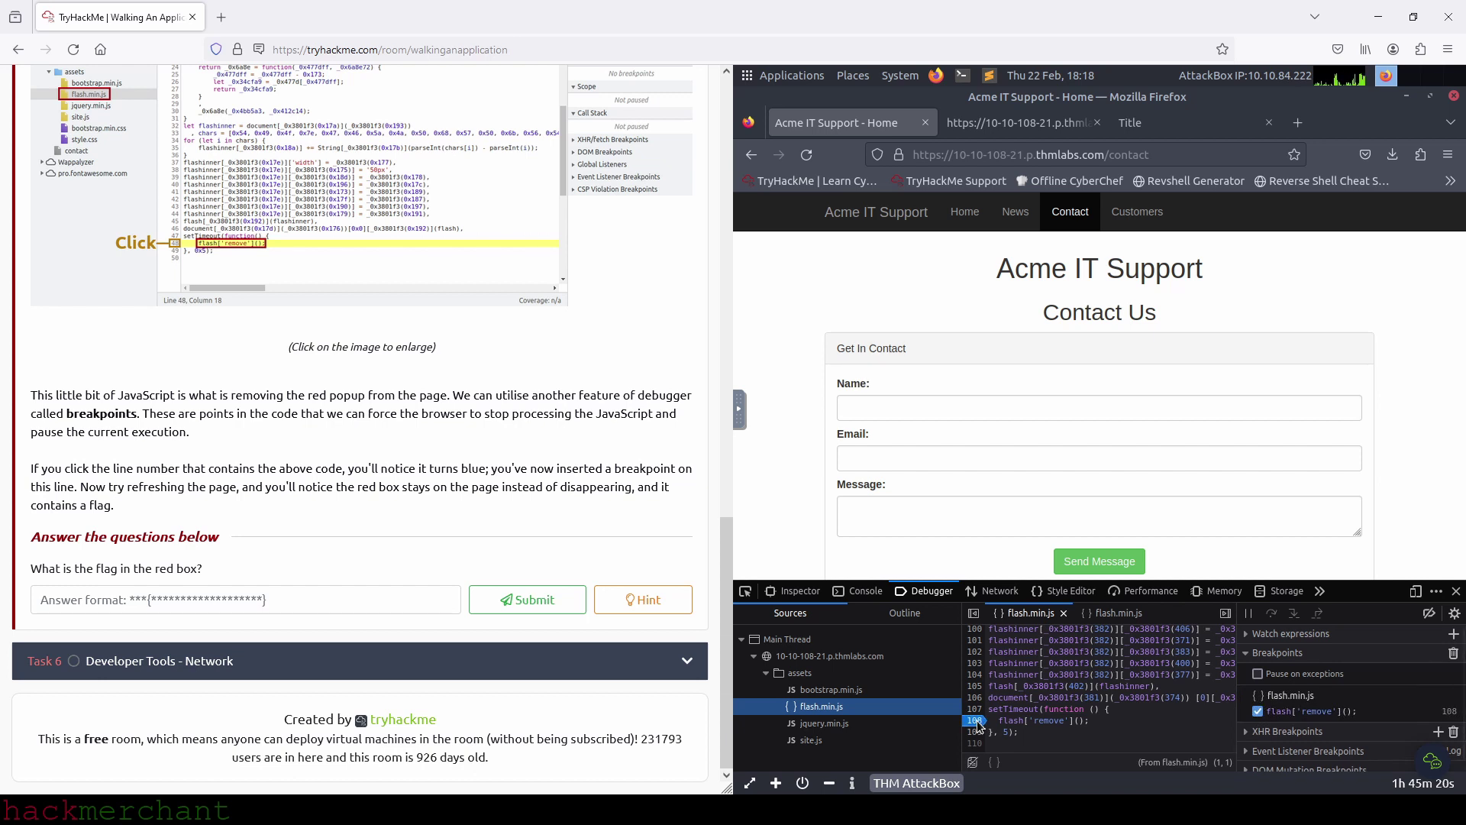
left_click(806, 155)
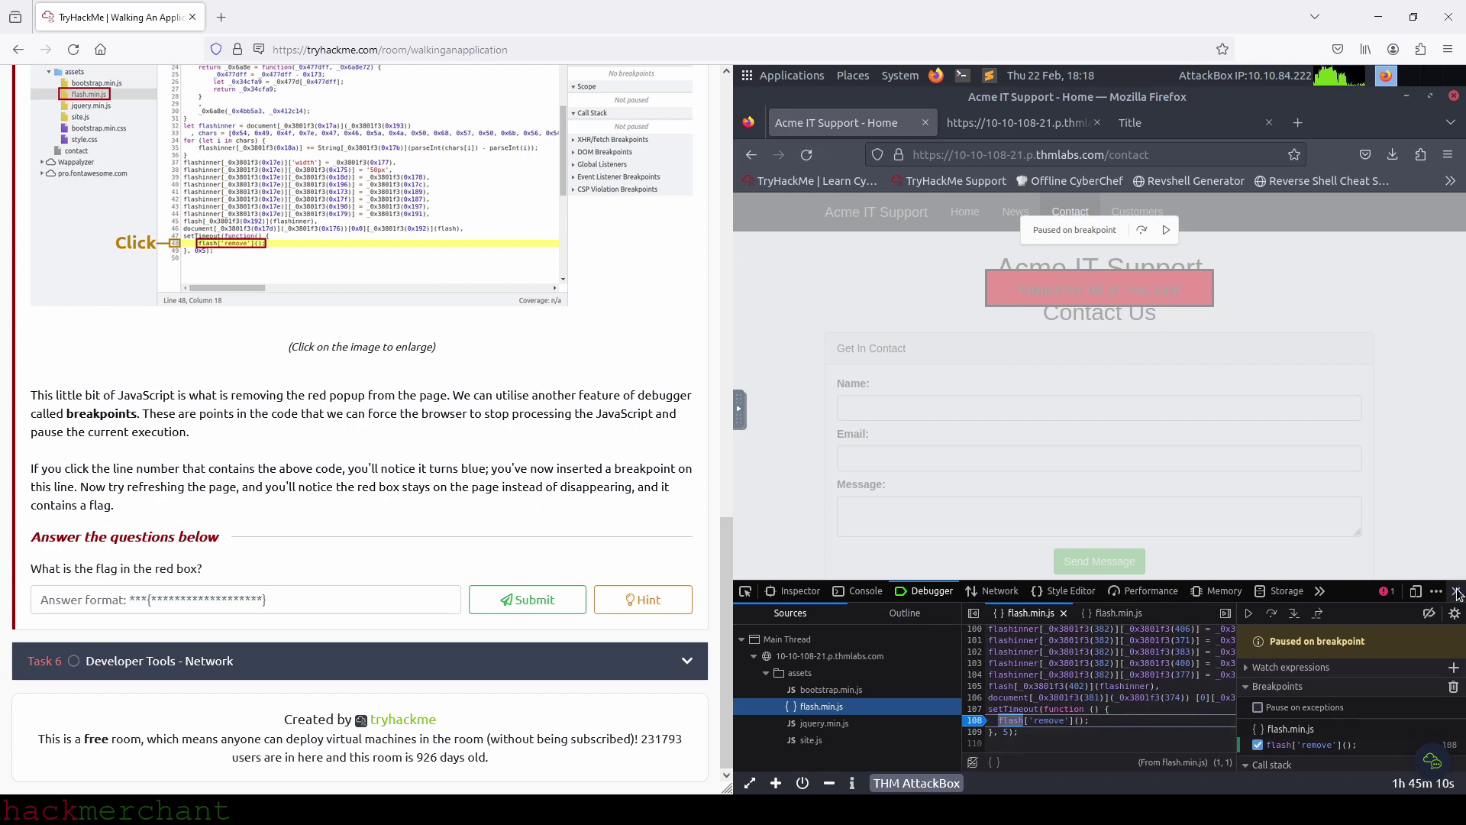
Step: Resume, copy THM{CATCH_ME_IF_YOU_CAN} from the red box, submit it, and expand Task 6
left_click(1457, 591)
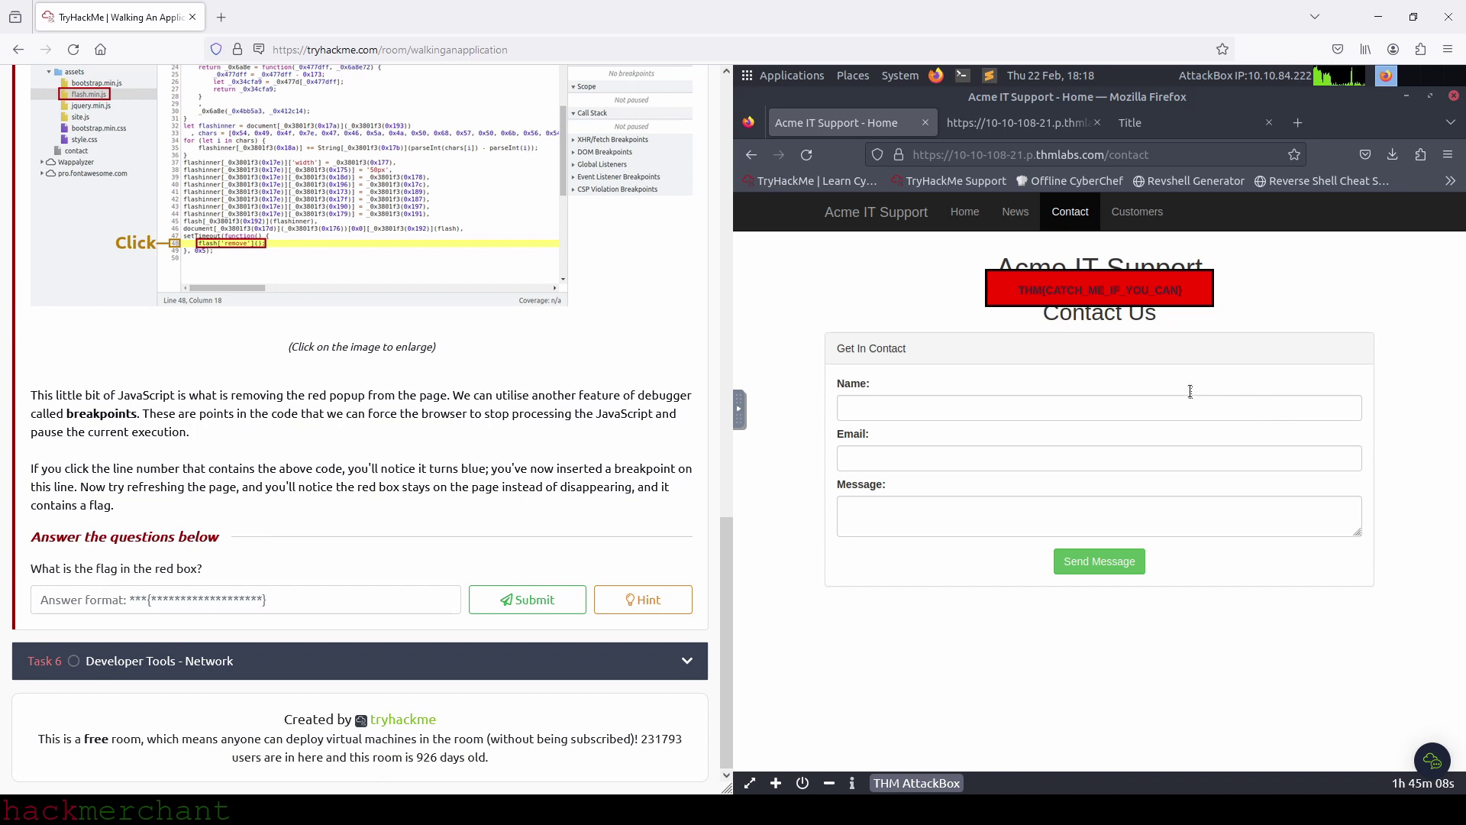
left_click_drag(1179, 293, 1020, 294)
key("ctrl+c")
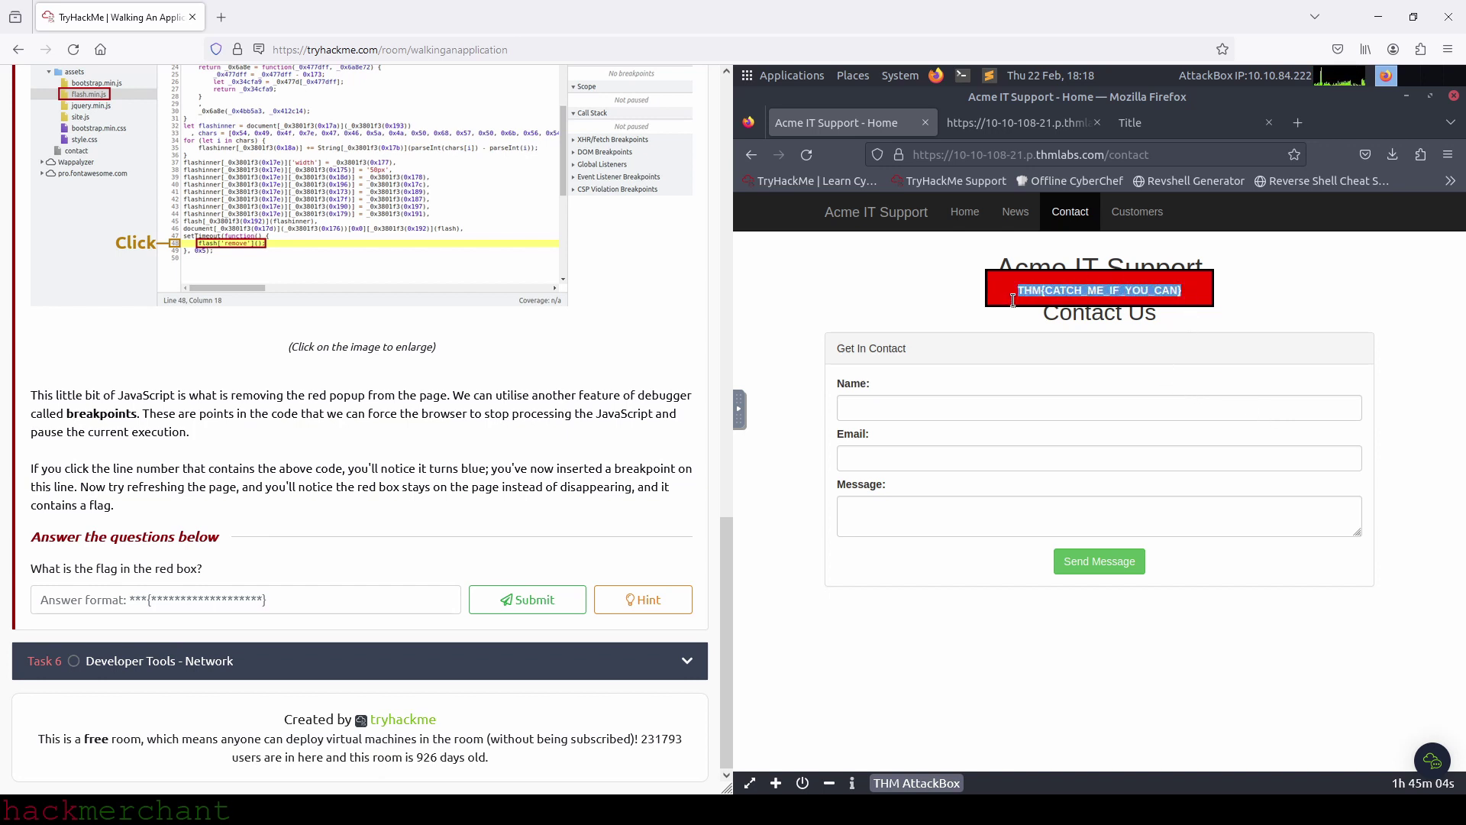
left_click(225, 598)
key("ctrl+v")
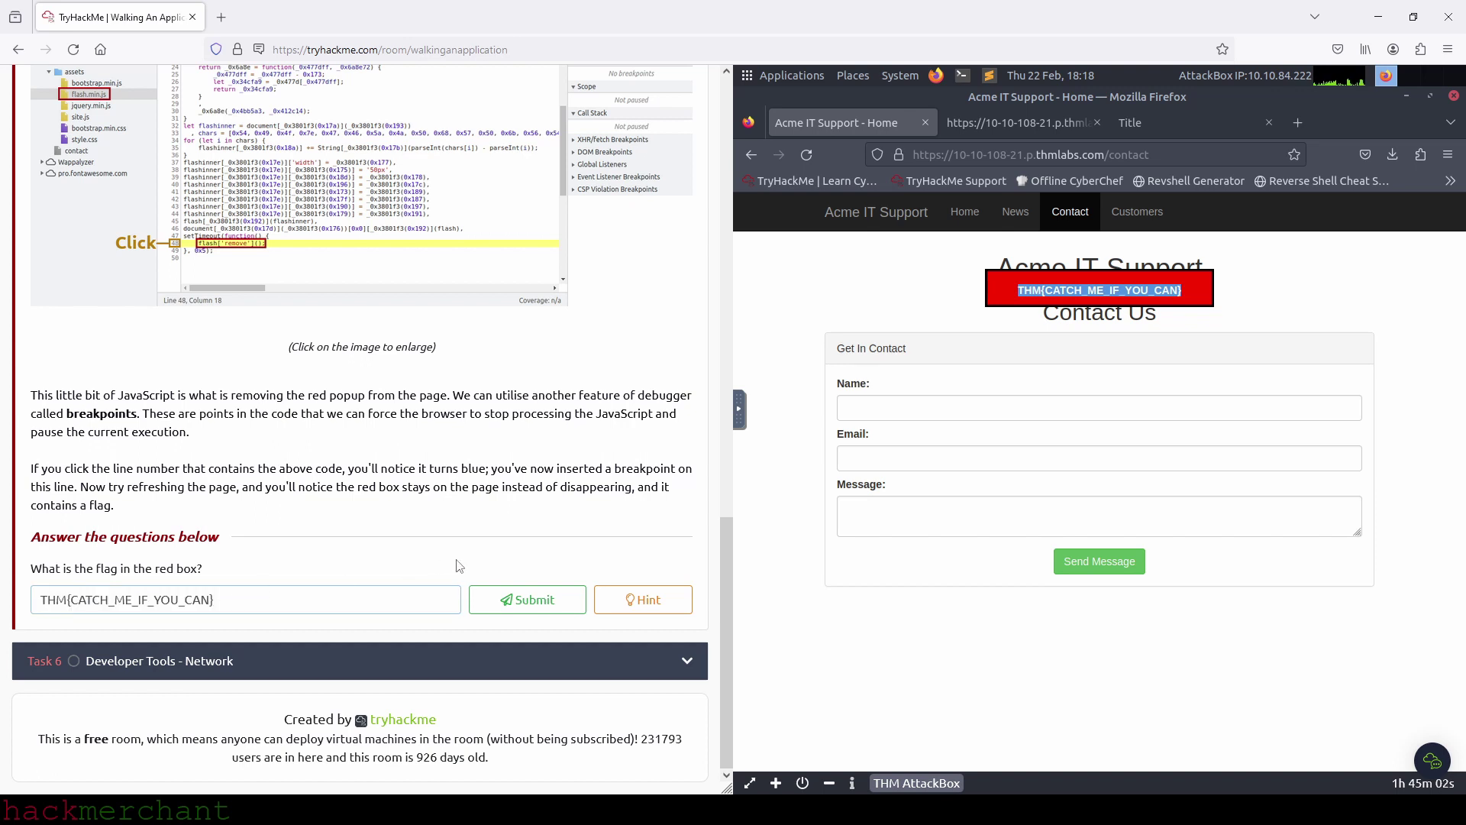
left_click(524, 607)
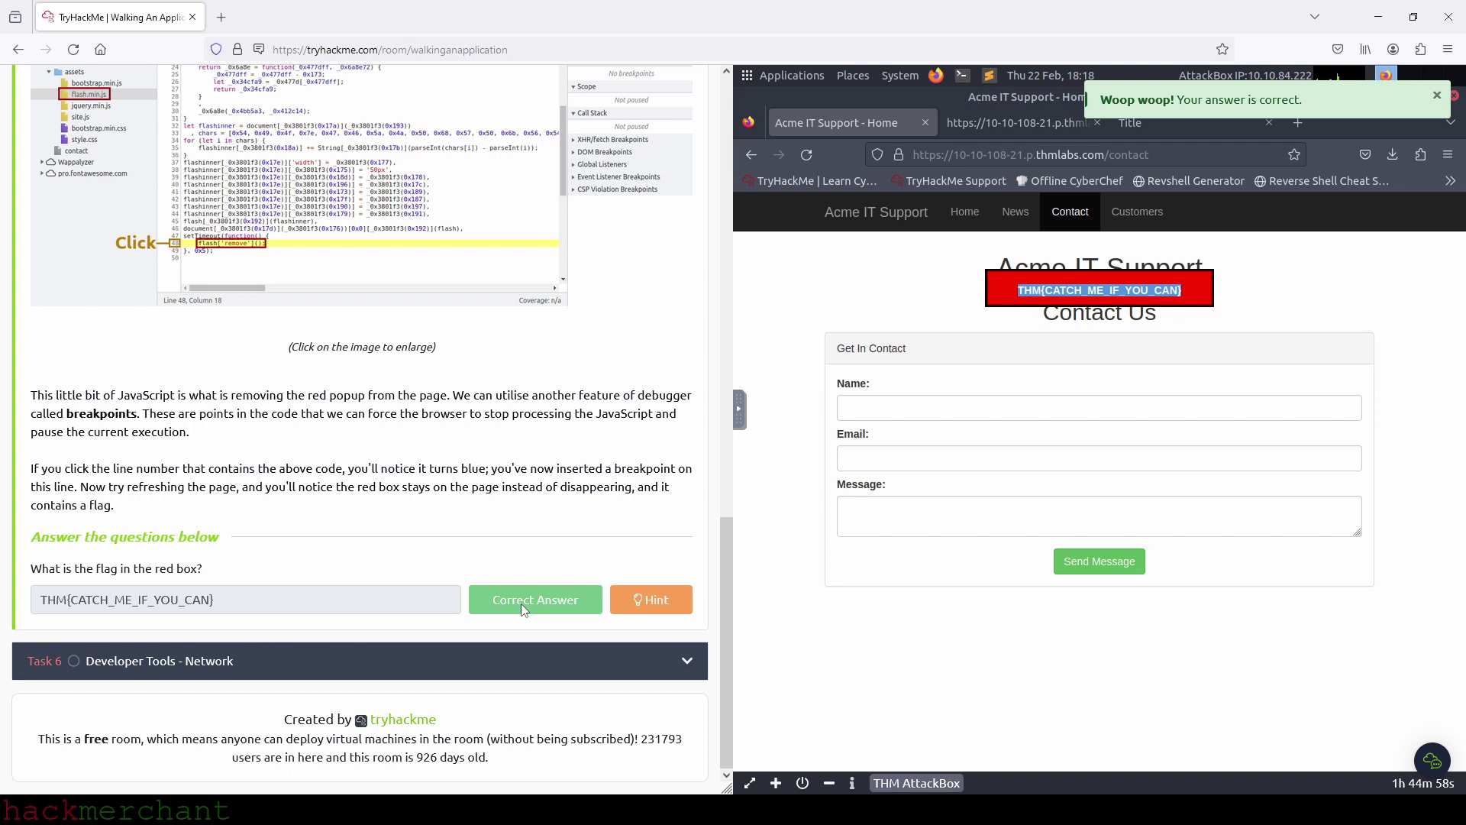
left_click(232, 661)
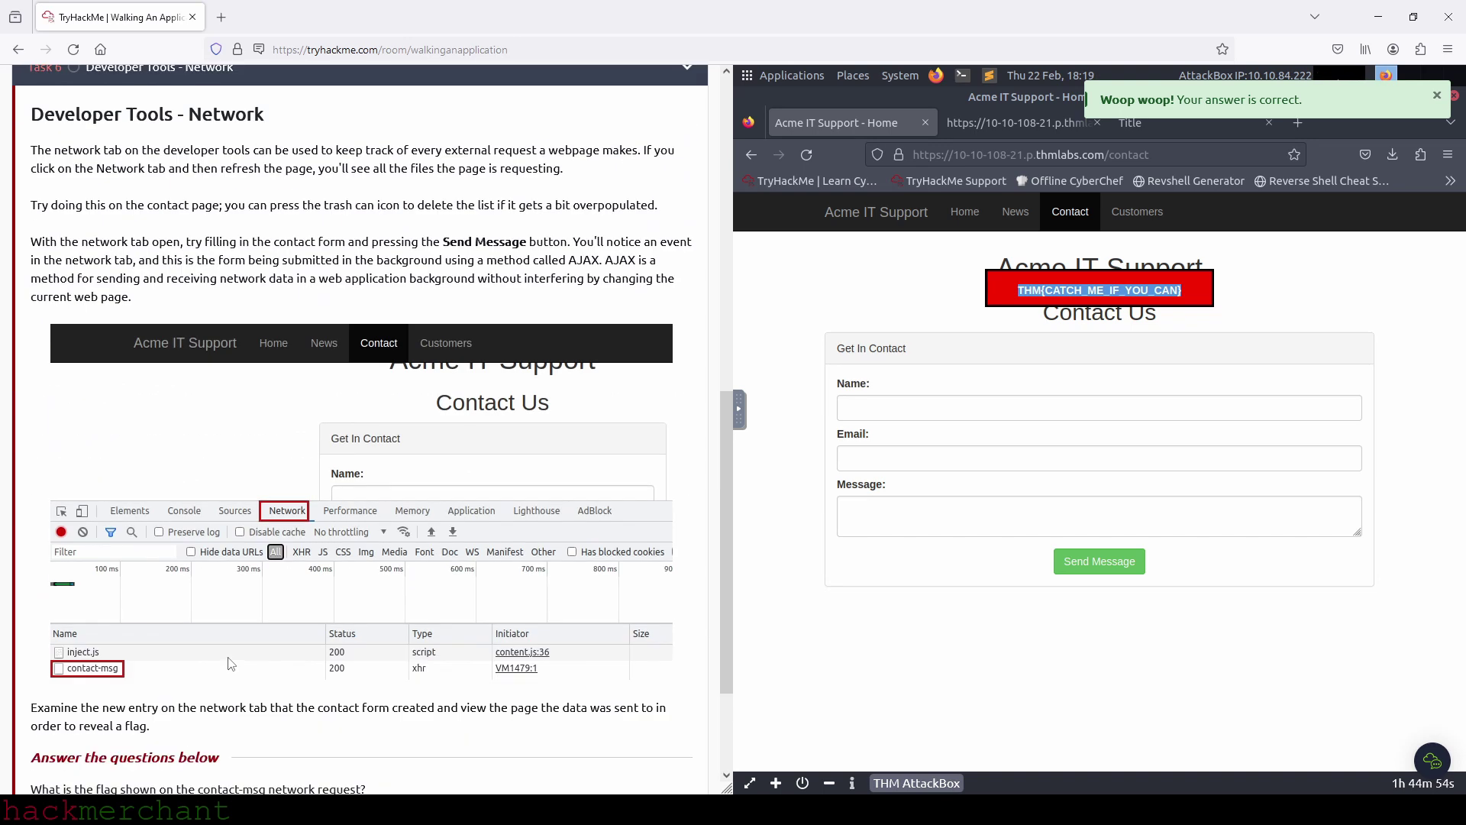
Step: Open the Network tab in developer tools, reload the contact page and enlarge the pane
scroll(229, 663, "down", 2)
scroll(233, 634, "down", 2)
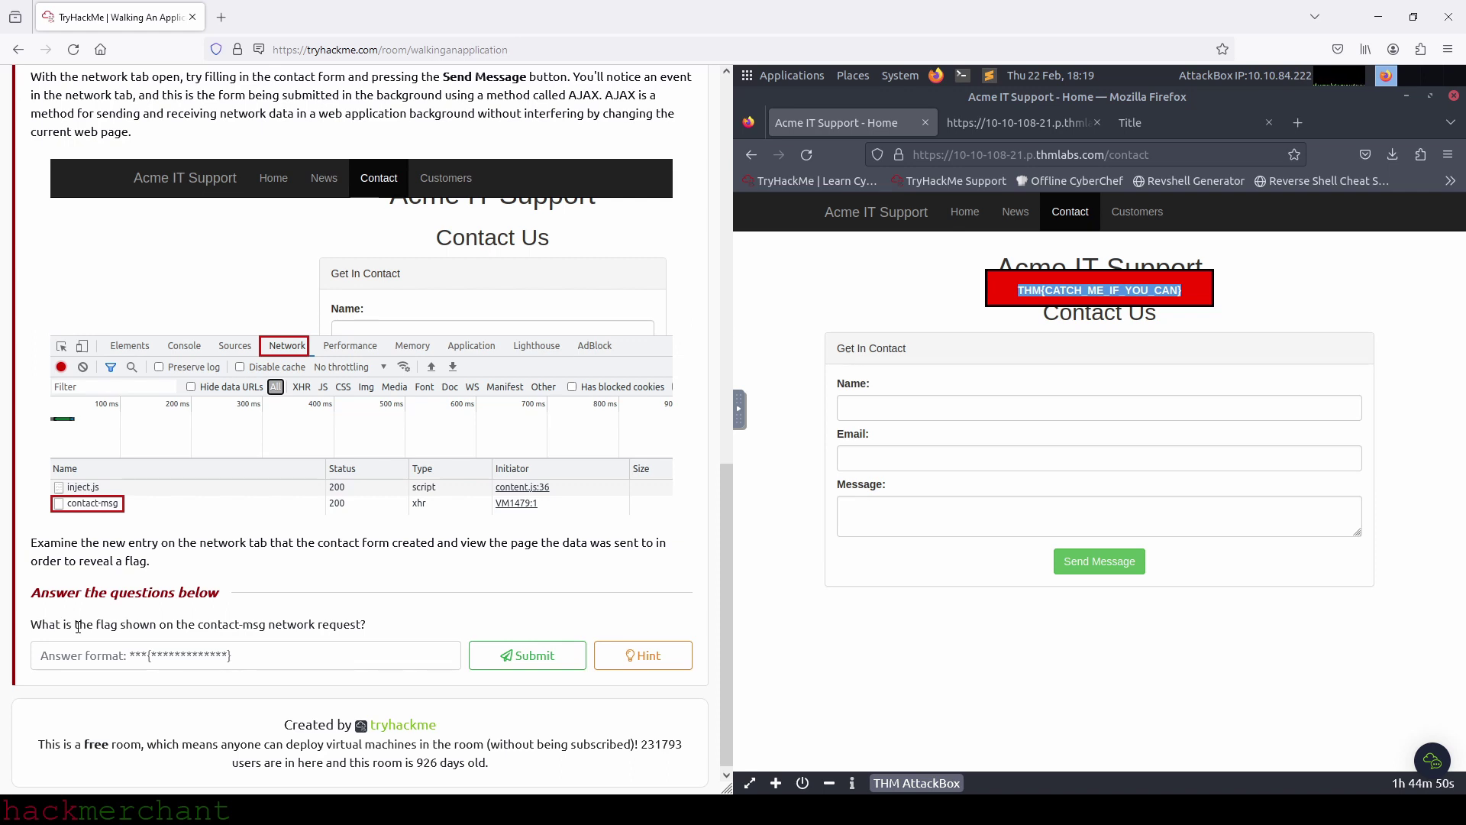
right_click(835, 662)
left_click(885, 647)
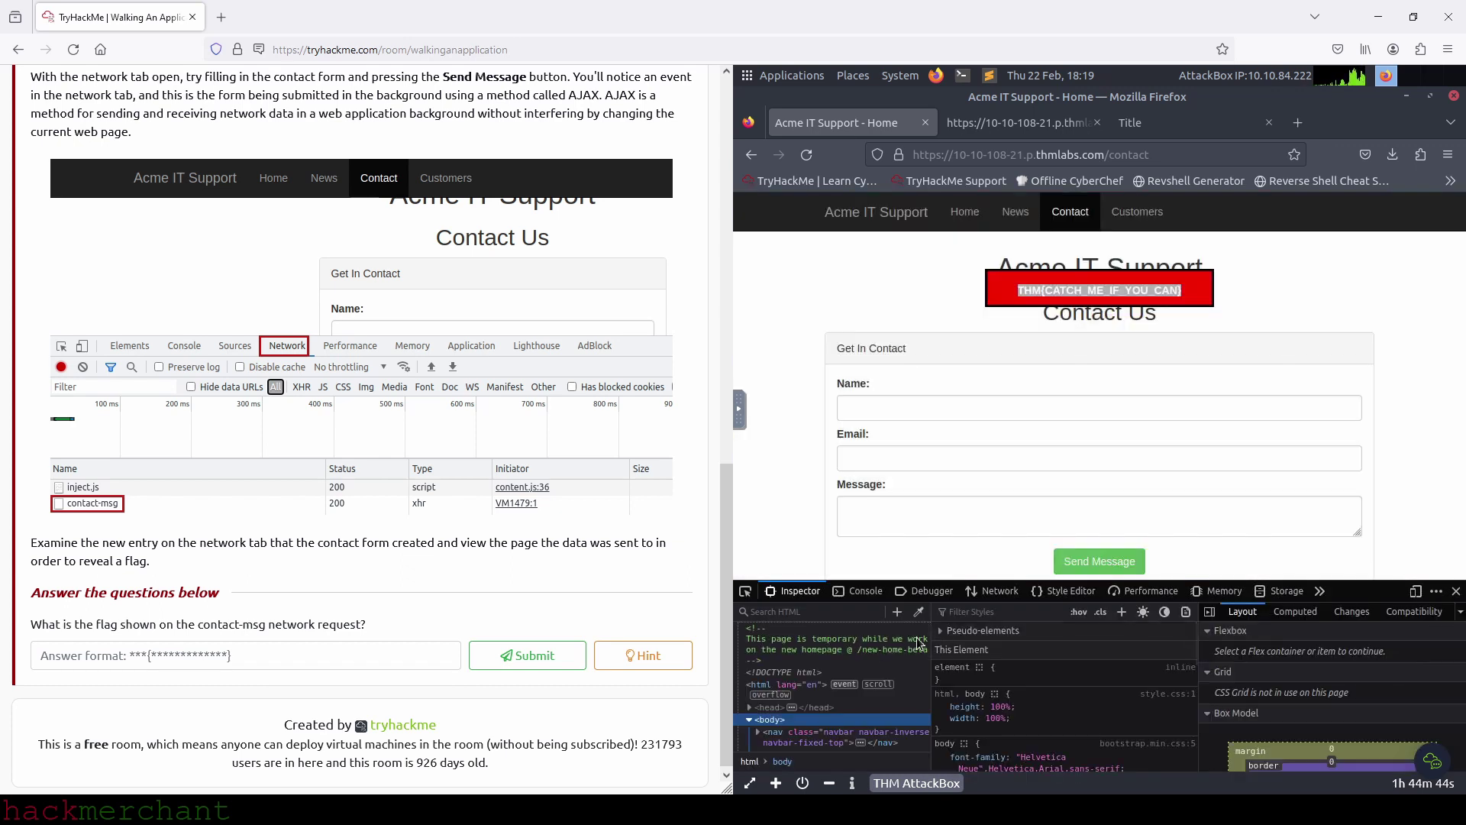
left_click(1006, 594)
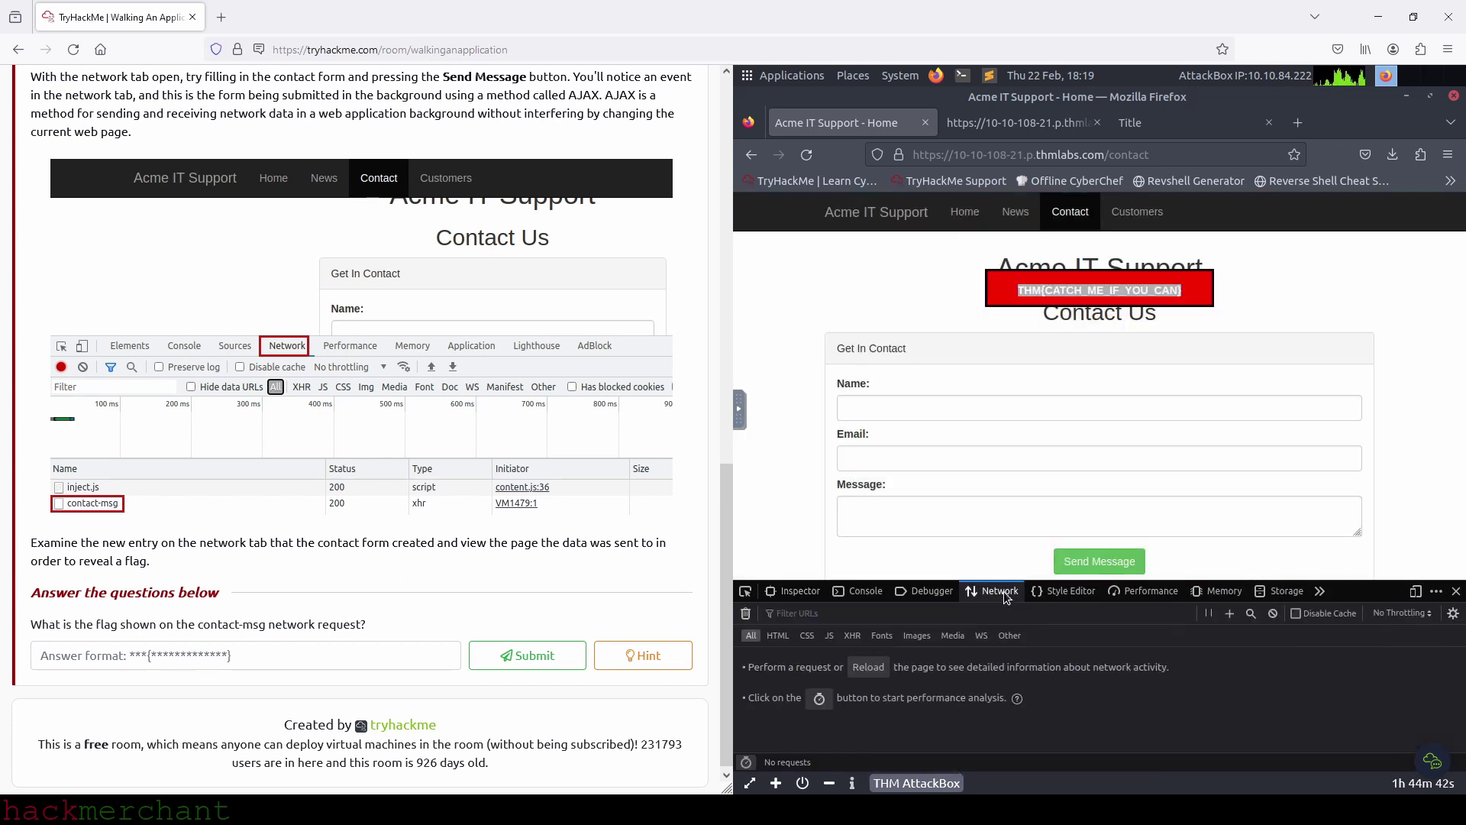
left_click(807, 156)
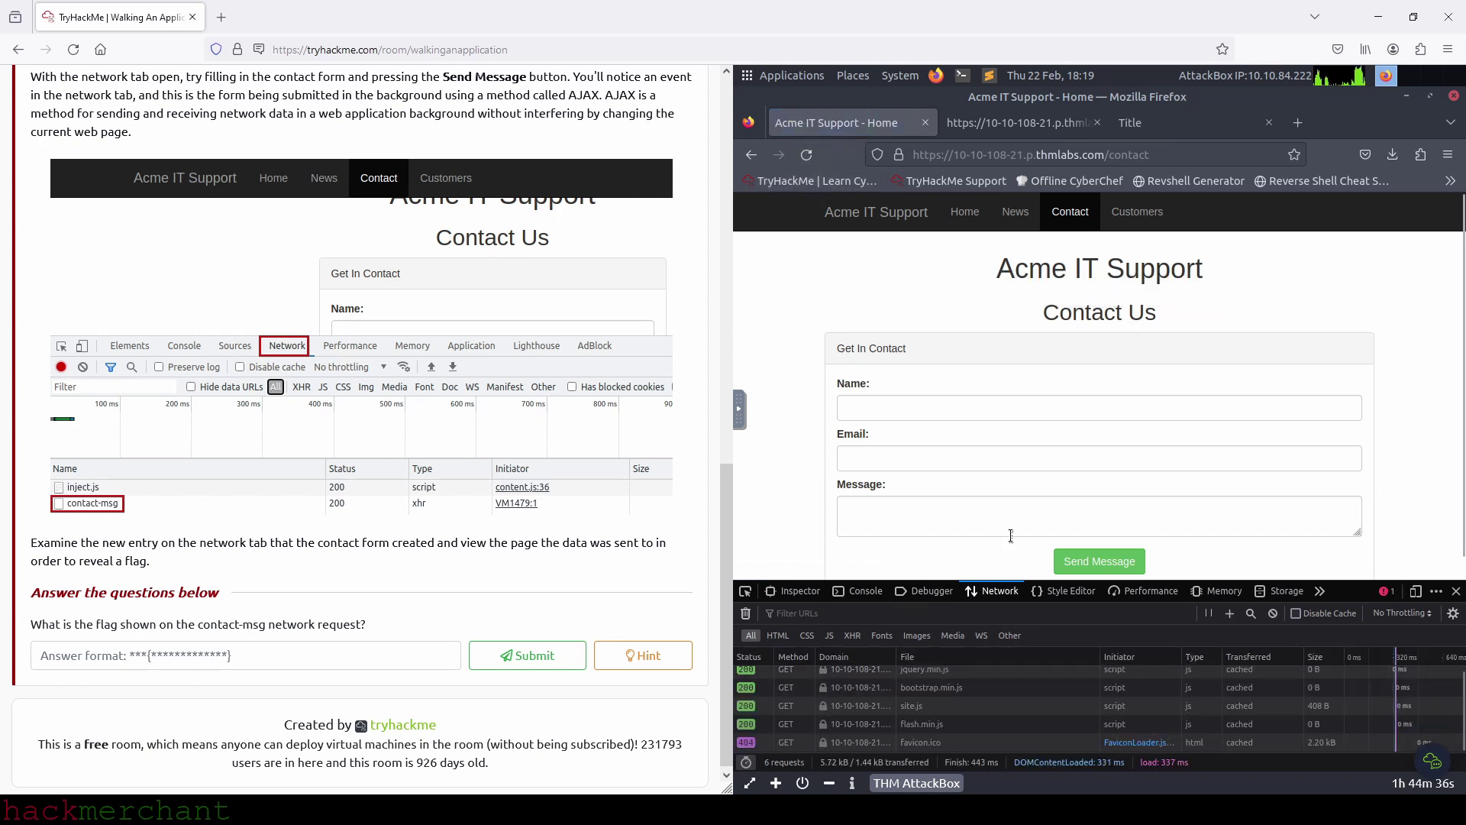
left_click_drag(1076, 581, 1077, 501)
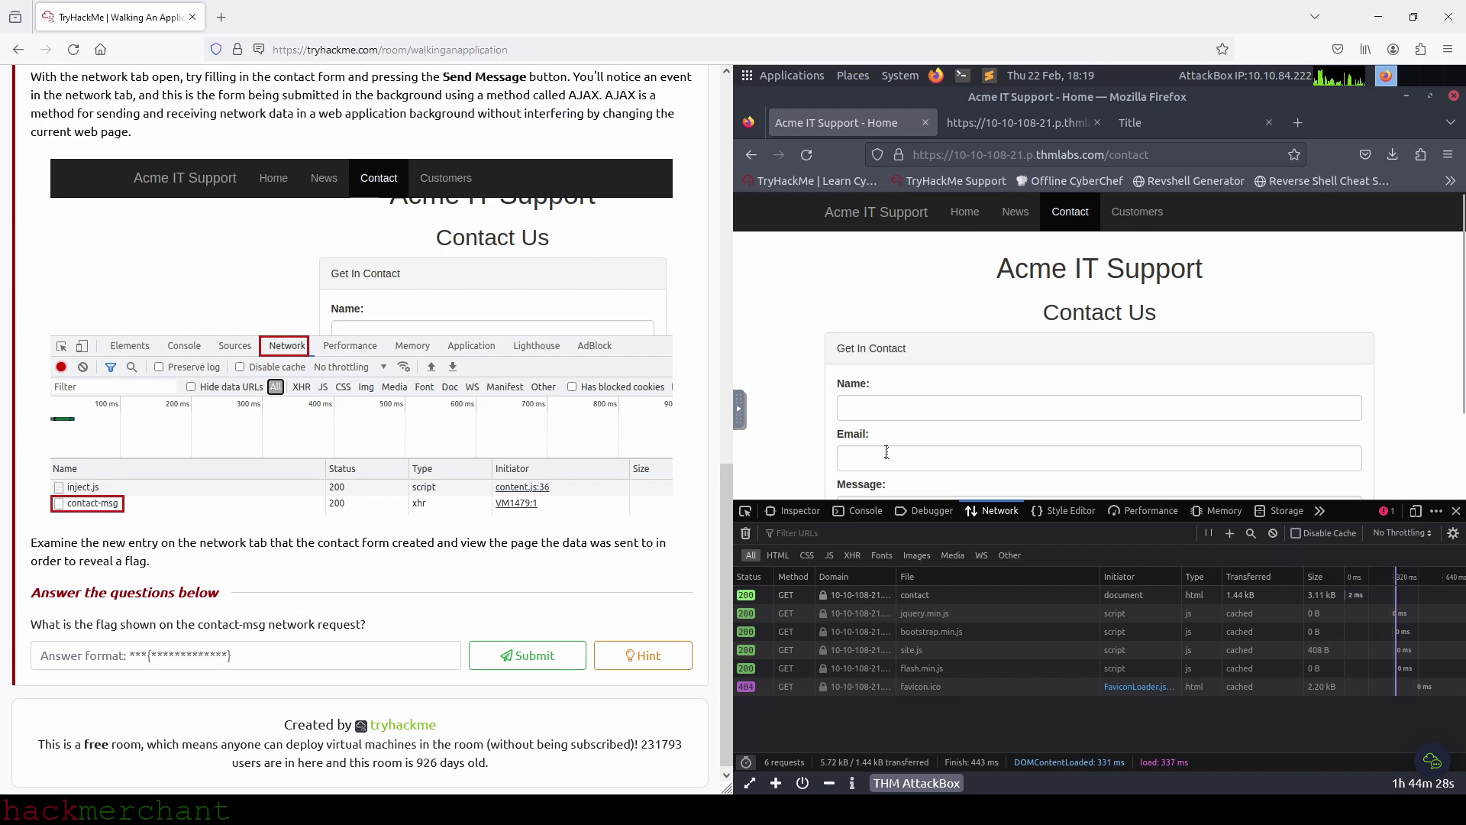
Step: Fill the contact form with Name 'grgrg', Email 'regergergerg', Message 'regergerge' and send it
scroll(953, 408, "down", 2)
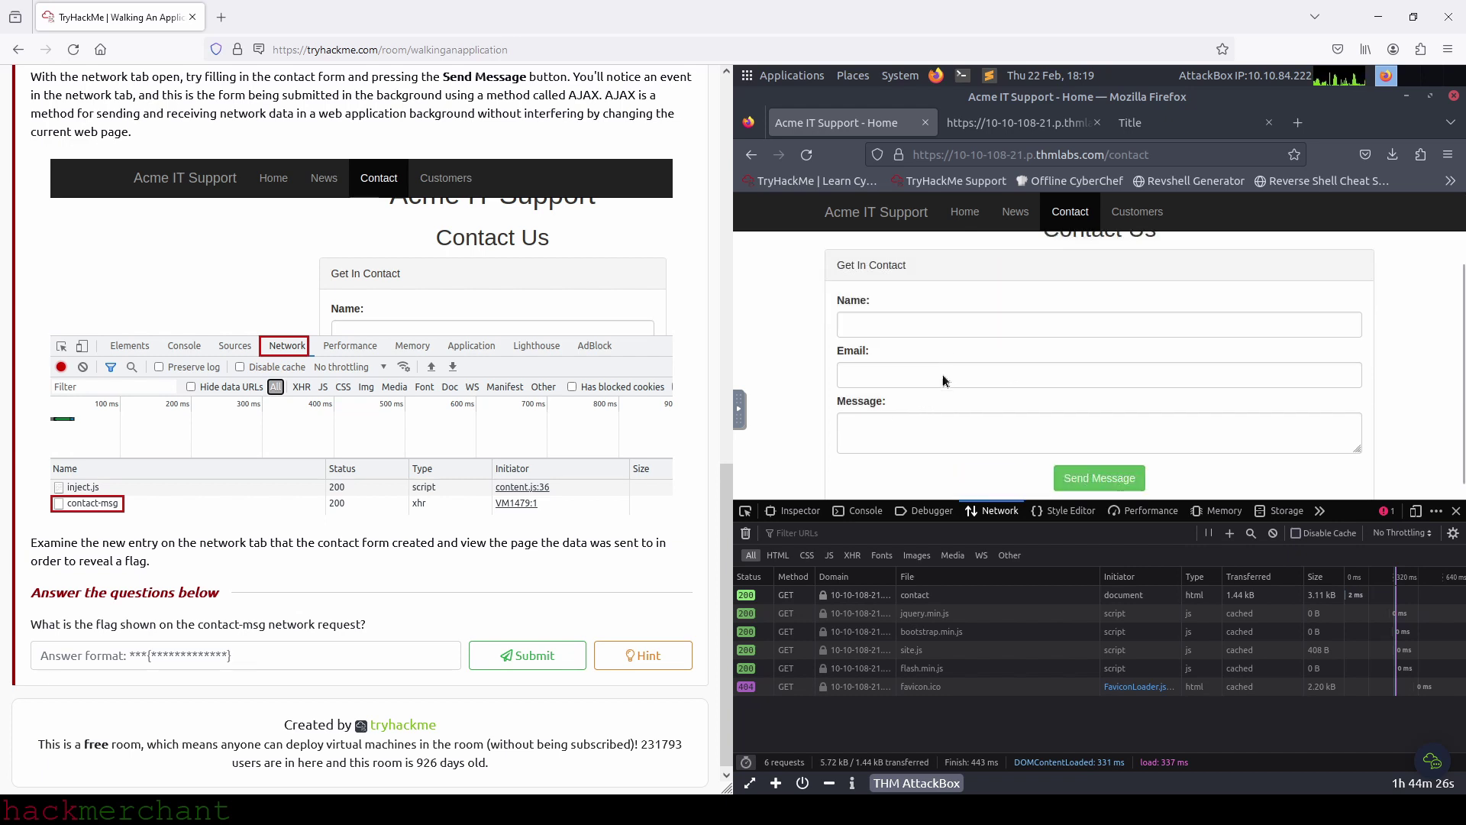
left_click(944, 321)
type("grgrg")
left_click(900, 374)
type("regergergerg")
left_click(884, 428)
type("regergerge")
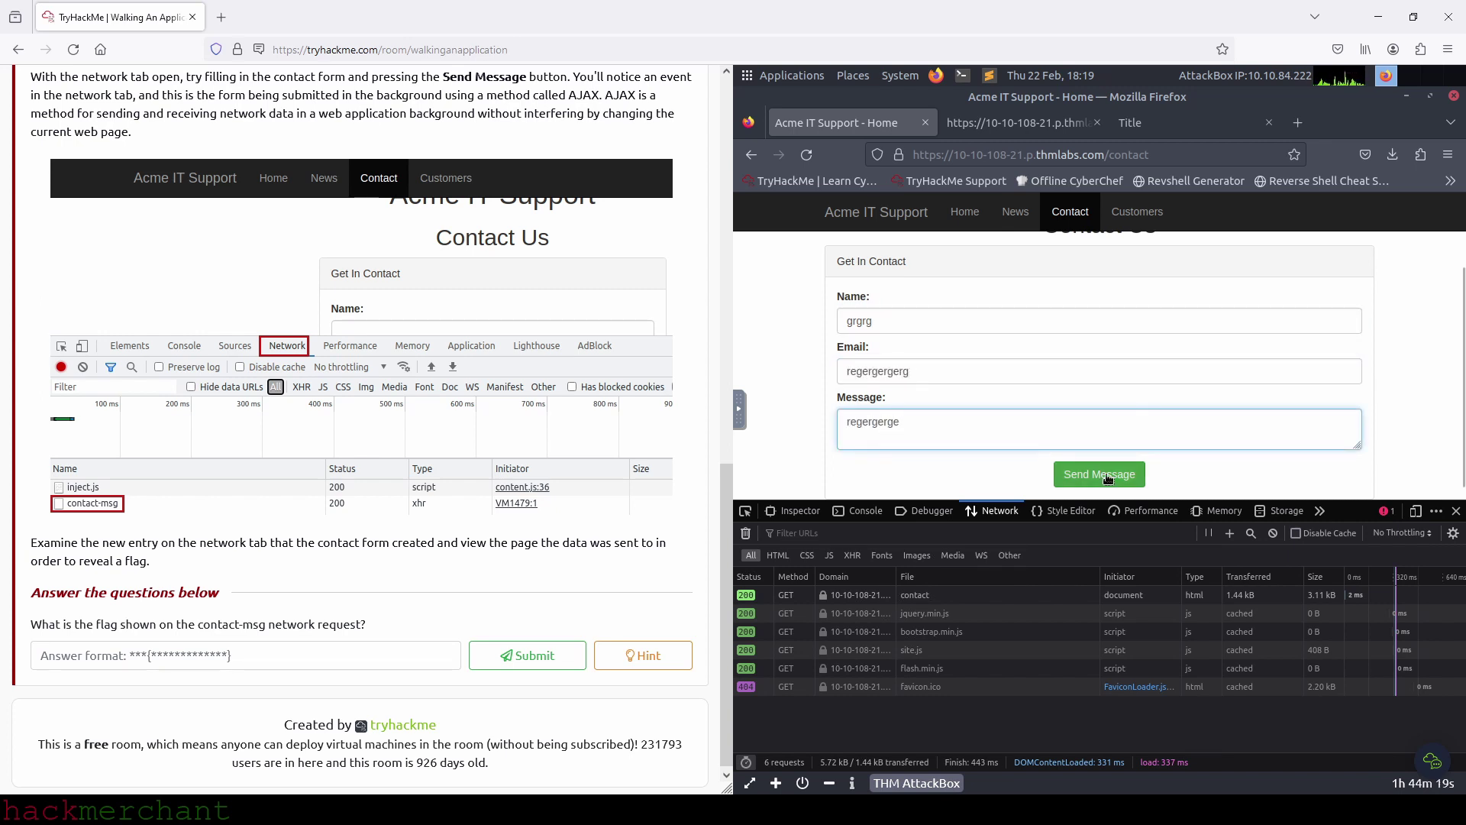
left_click(1108, 476)
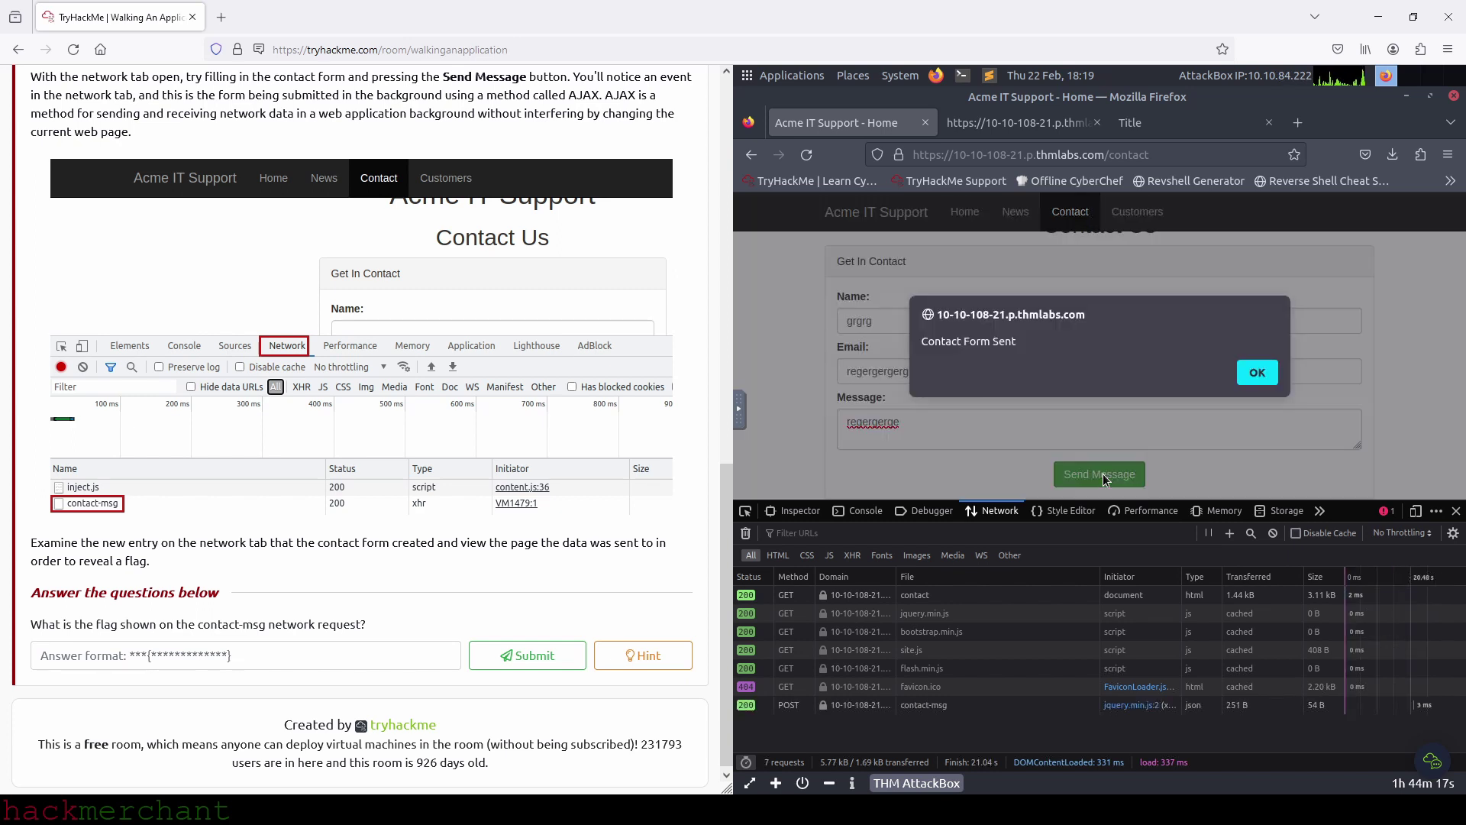
Step: Copy THM{GOT_AJAX_FLAG} from the POST contact-msg response and submit it as the Network answer
left_click(1257, 374)
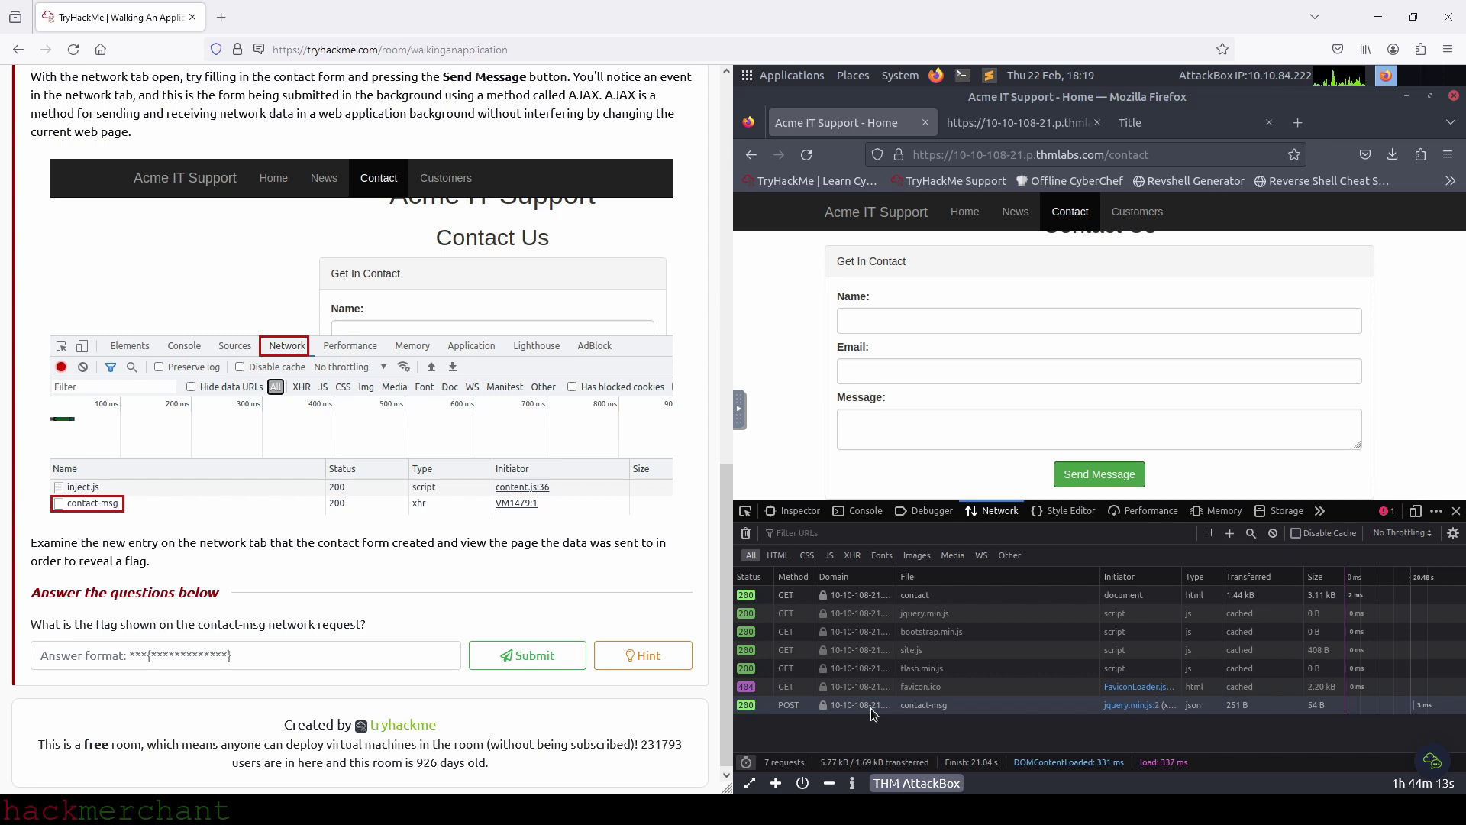
left_click(796, 708)
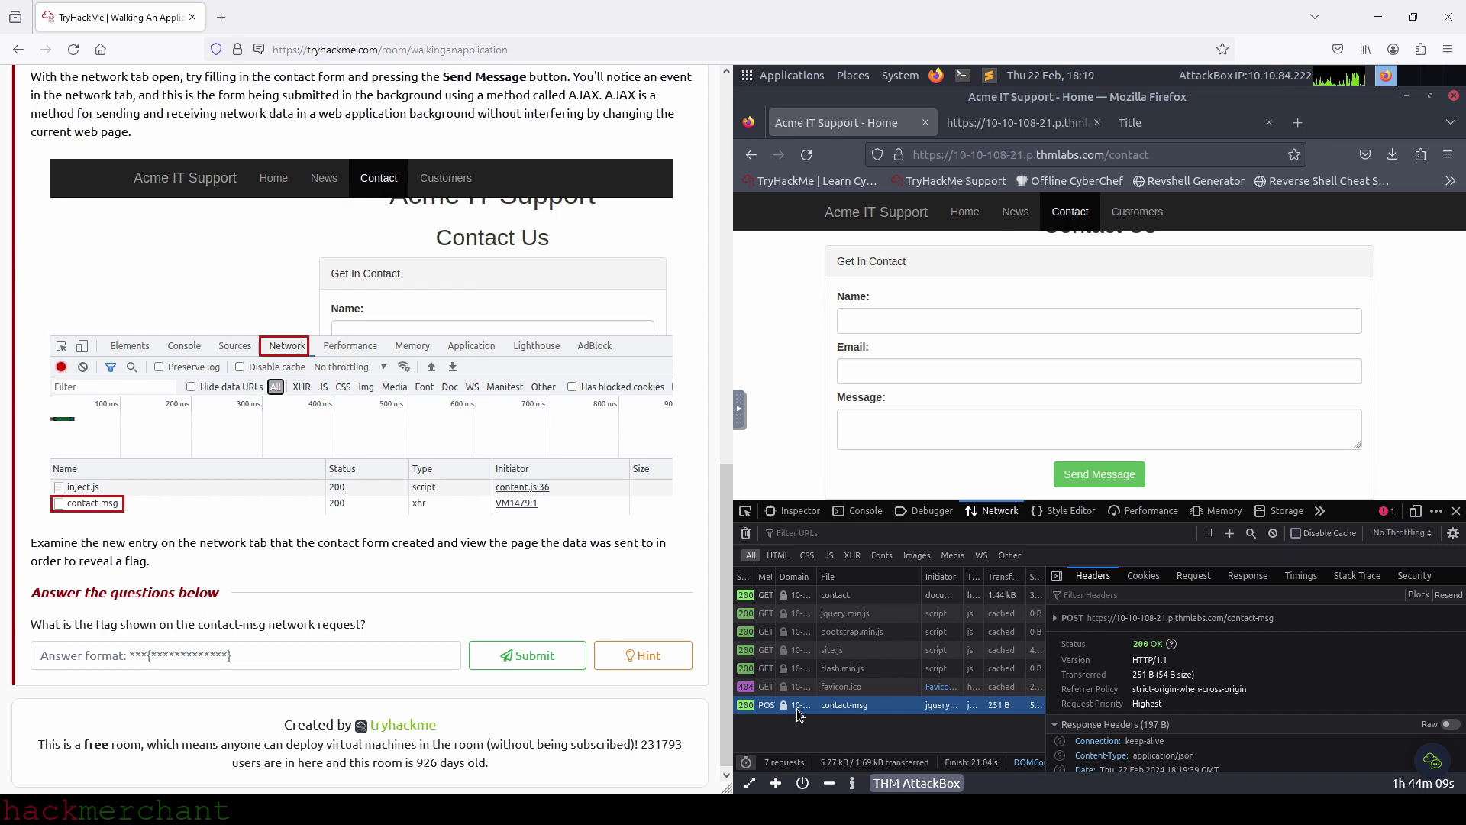
left_click(1249, 577)
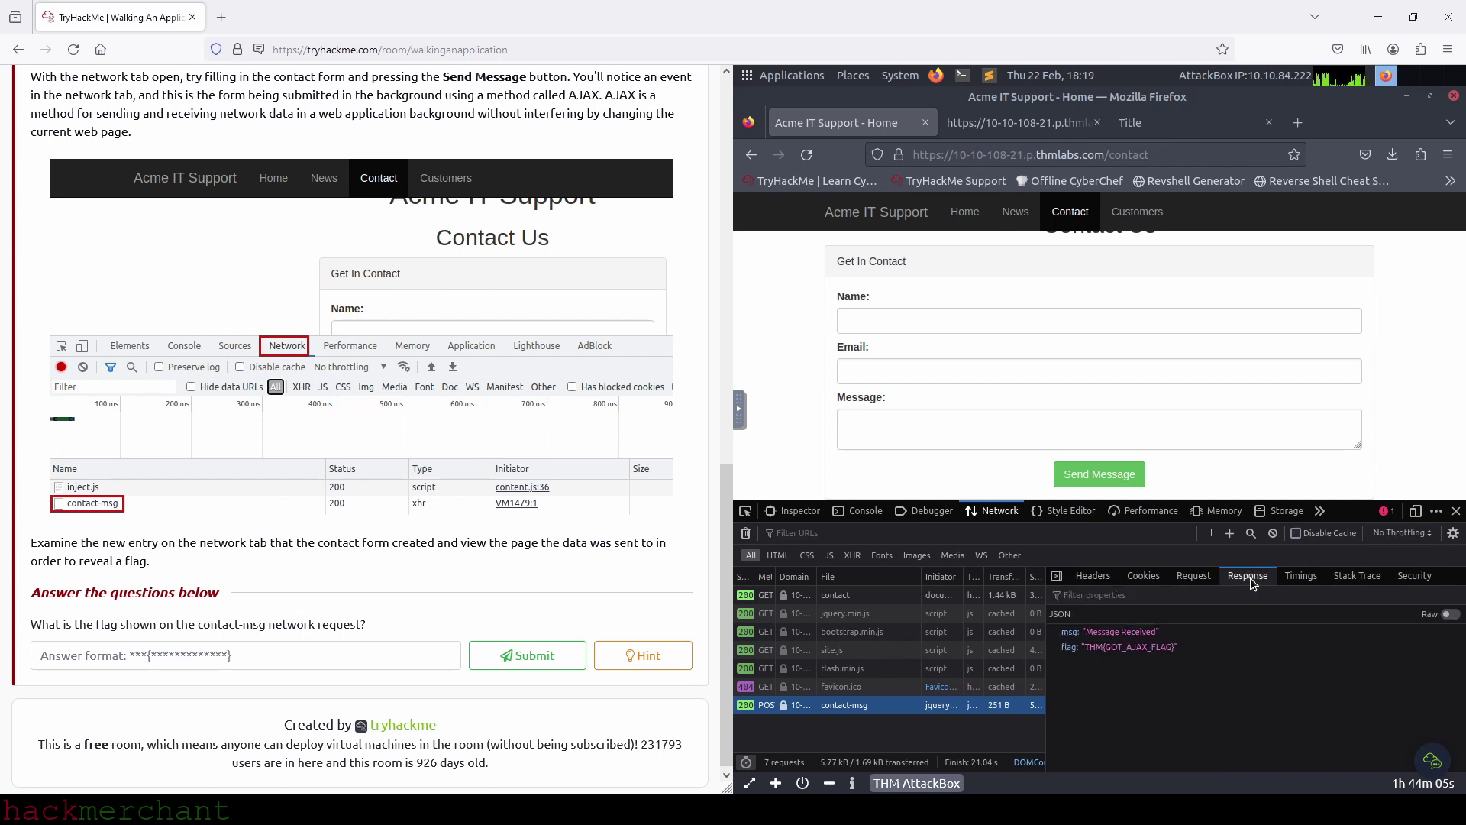
double_click(1180, 647)
left_click_drag(1183, 648, 1074, 649)
key("ctrl+c")
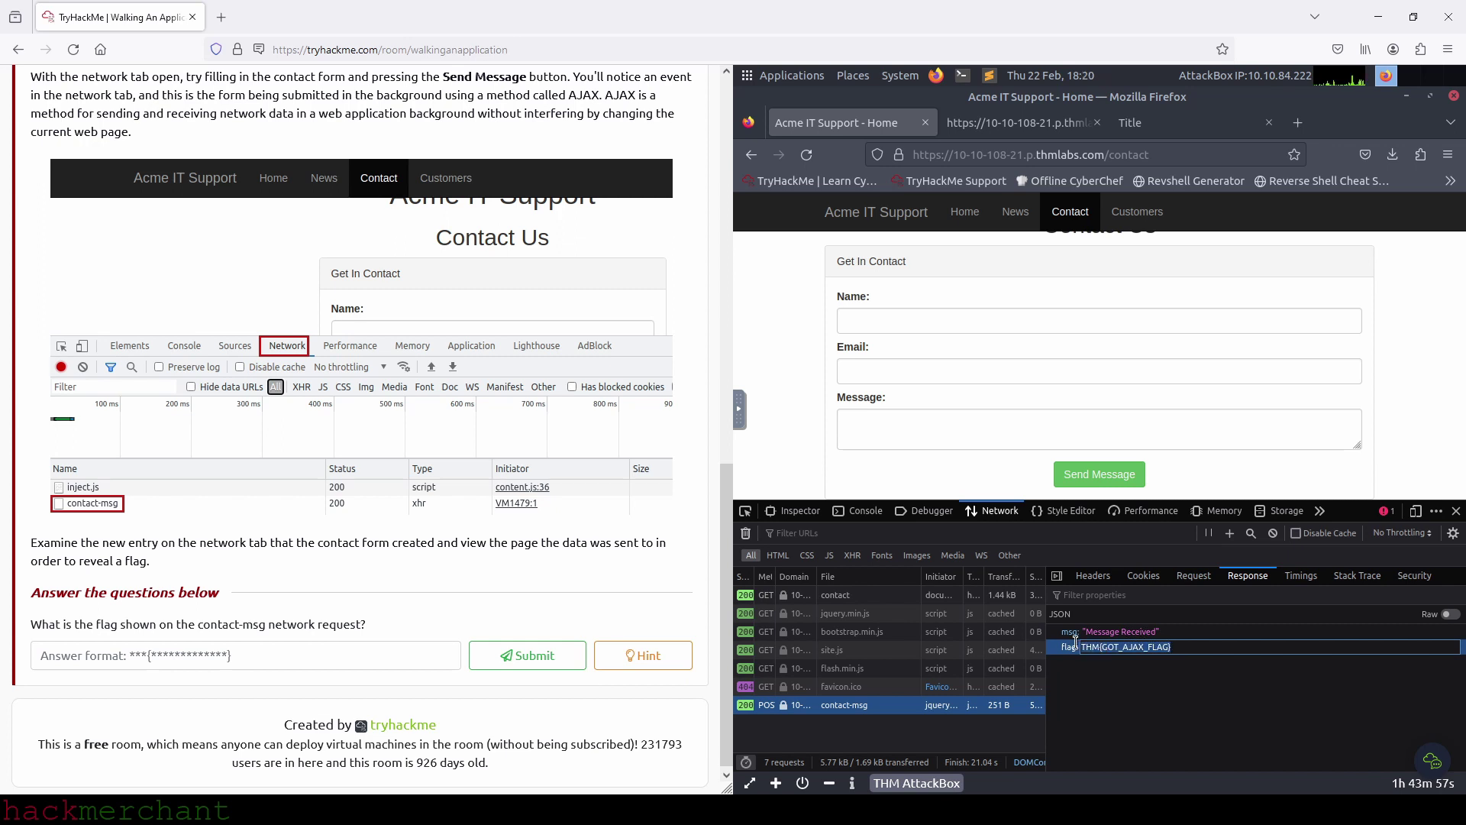
left_click(310, 658)
key("ctrl+v")
left_click(535, 655)
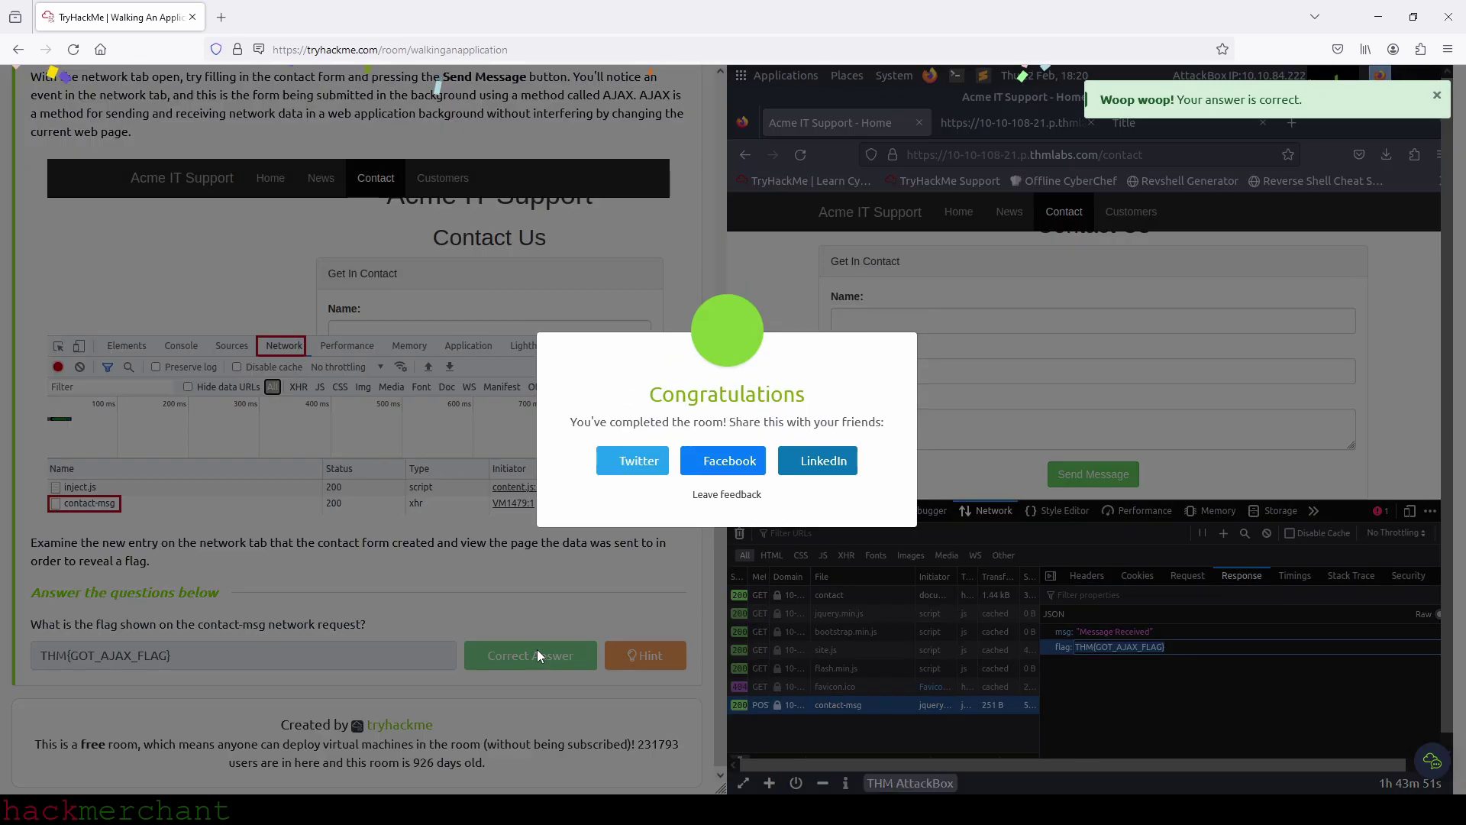